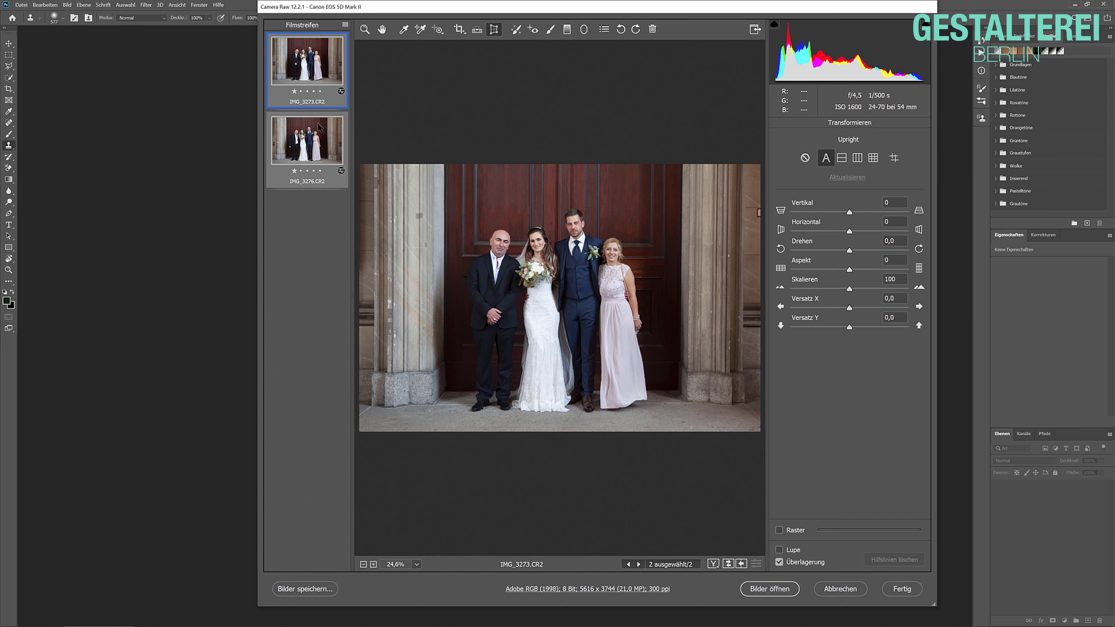
# Step: Select both wedding photos, IMG_3273.CR2 and IMG_3276.CR2, and open them as images for editing
pyautogui.click(310, 124)
pyautogui.click(301, 78)
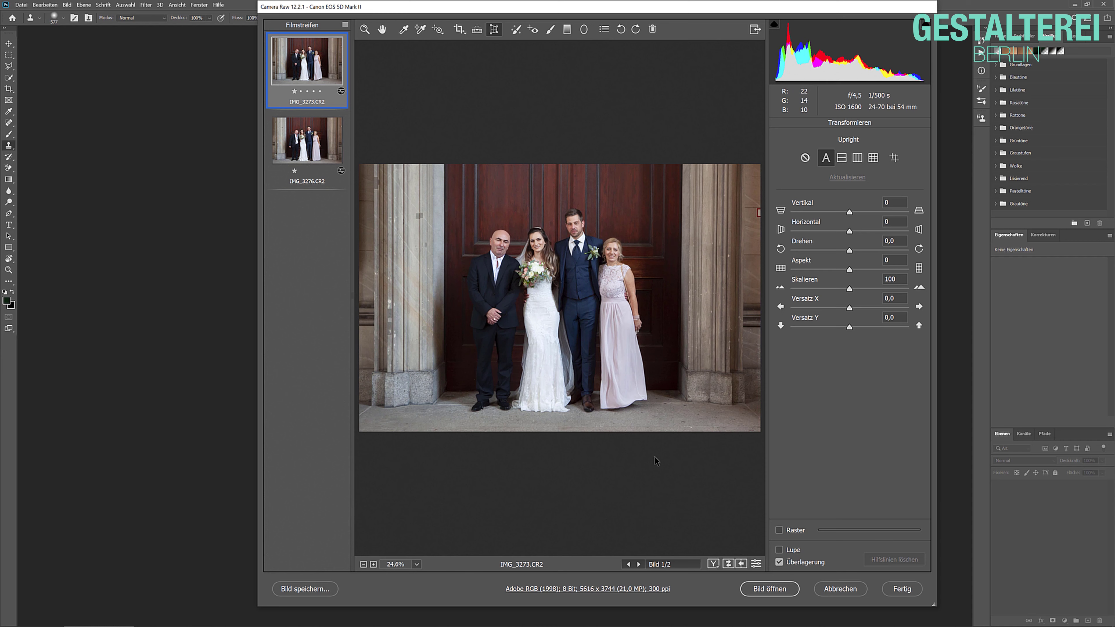
pyautogui.hotkey('ctrl', 'a')
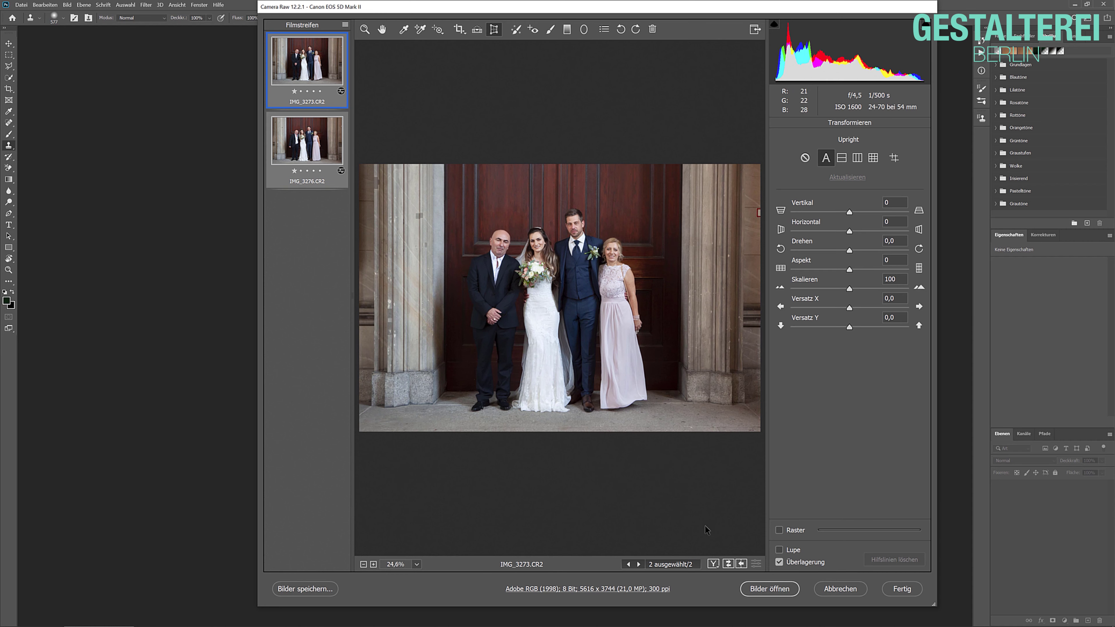
pyautogui.click(770, 588)
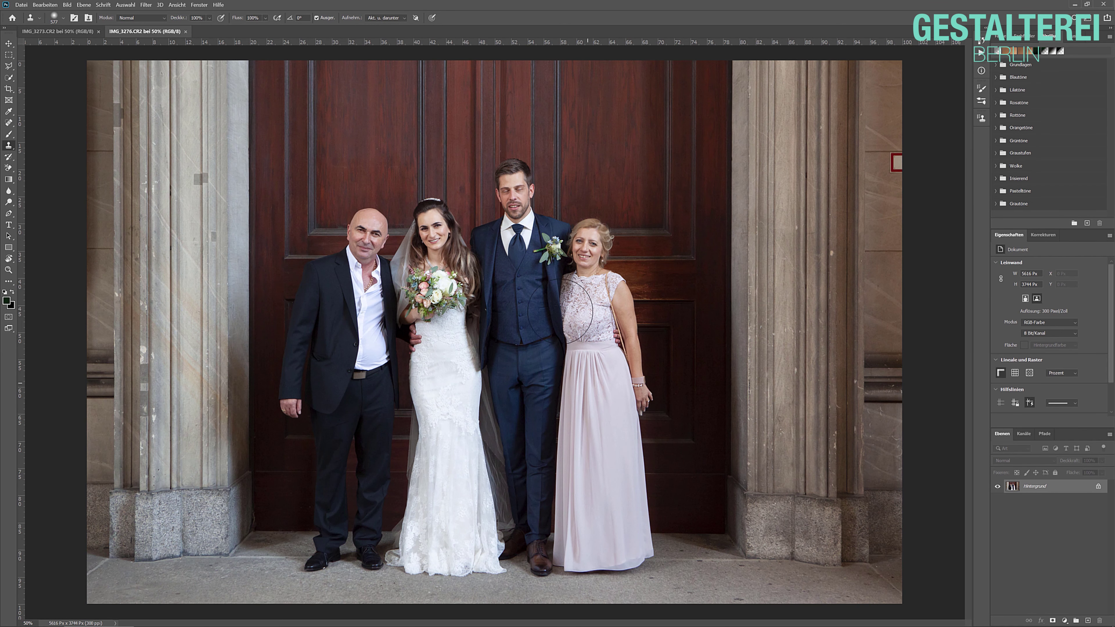
# Step: Switch to IMG_3273.CR2 and draw an elliptical selection around the groom's head and collar
pyautogui.scroll(-1, 501, 255)
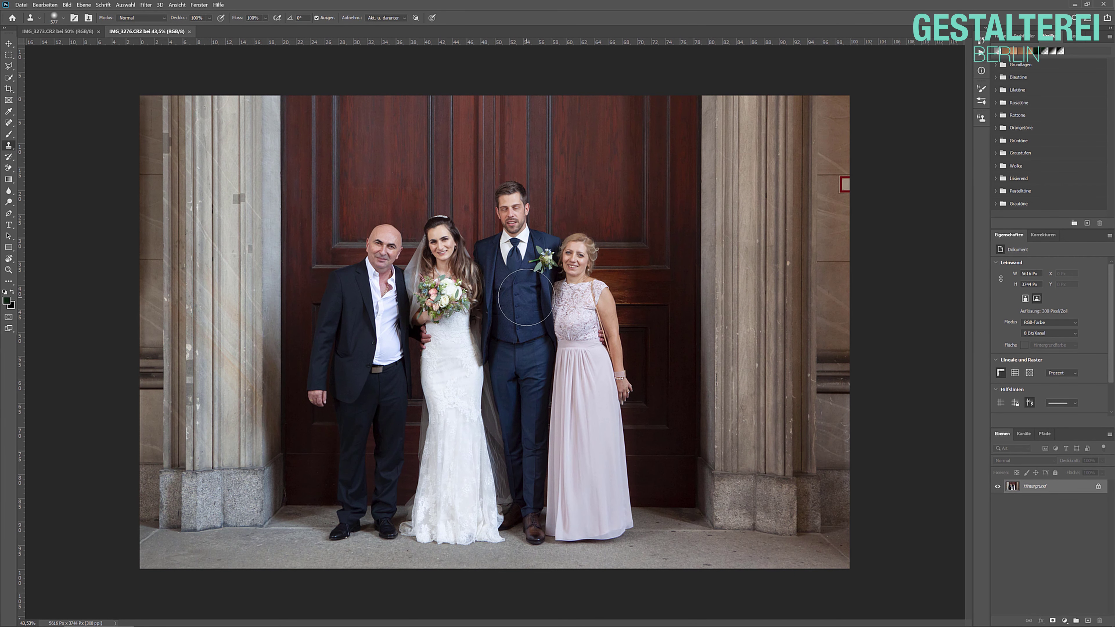
pyautogui.click(81, 32)
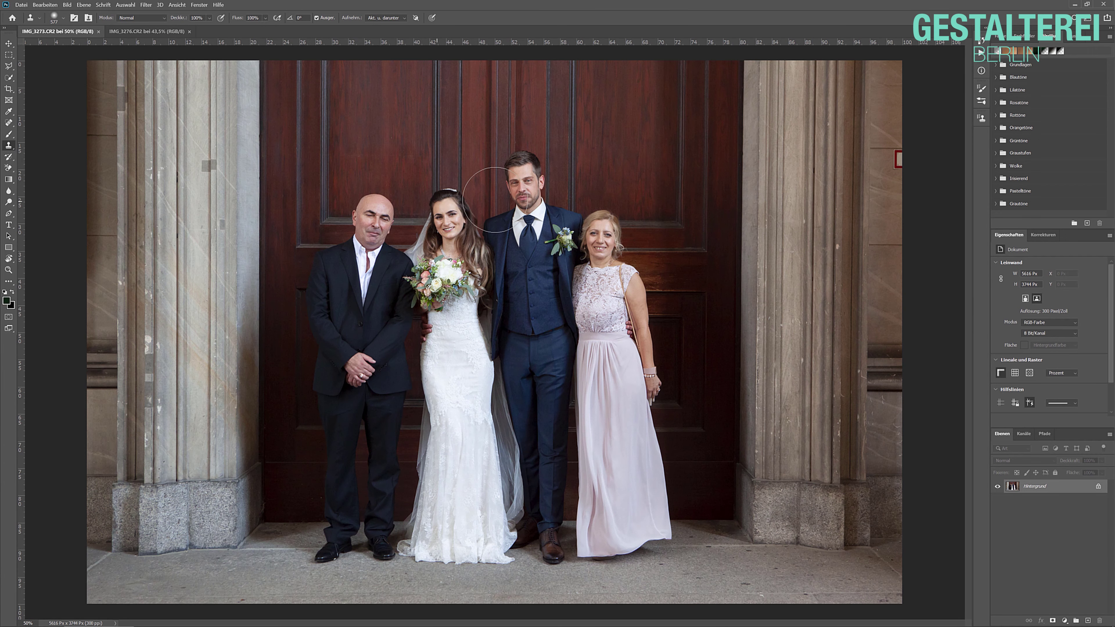
pyautogui.scroll(3, 532, 206)
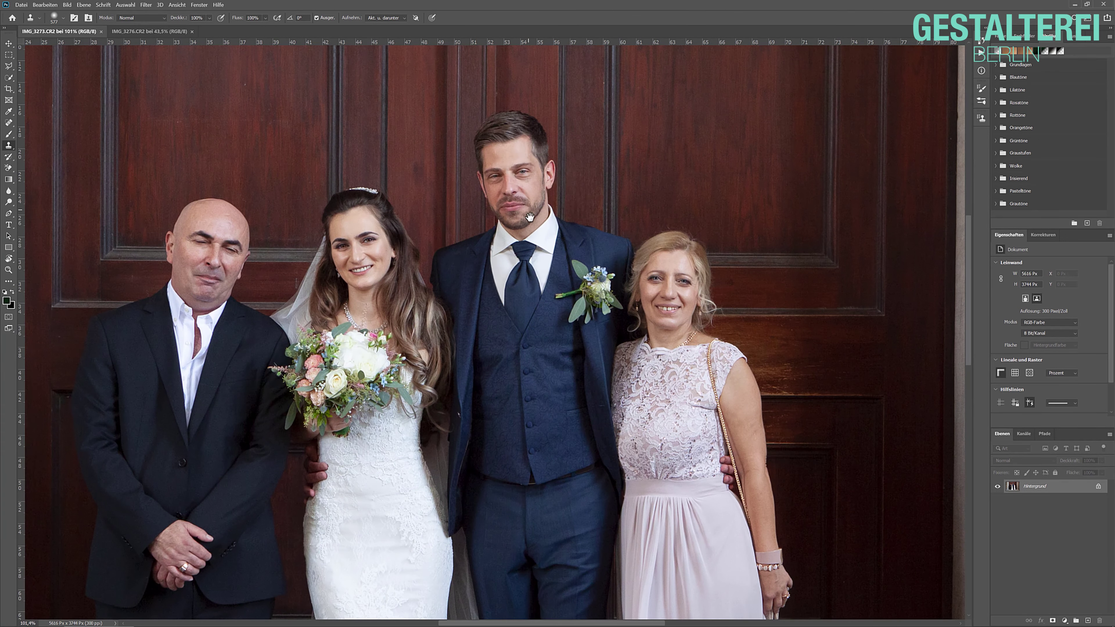
pyautogui.moveTo(530, 217); pyautogui.dragTo(509, 309)
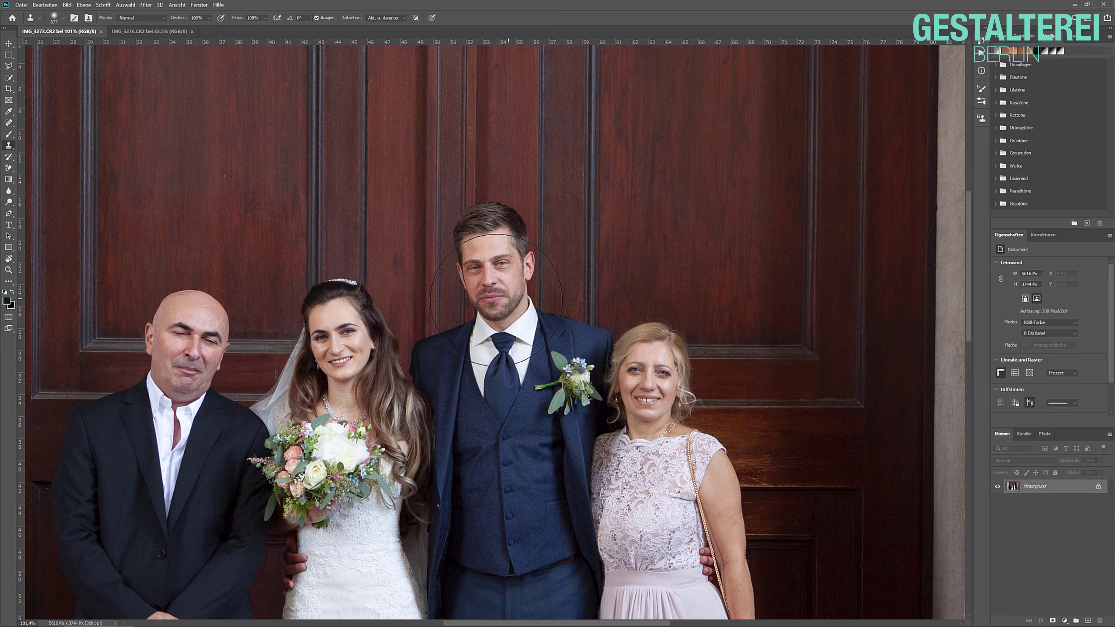
pyautogui.click(10, 68)
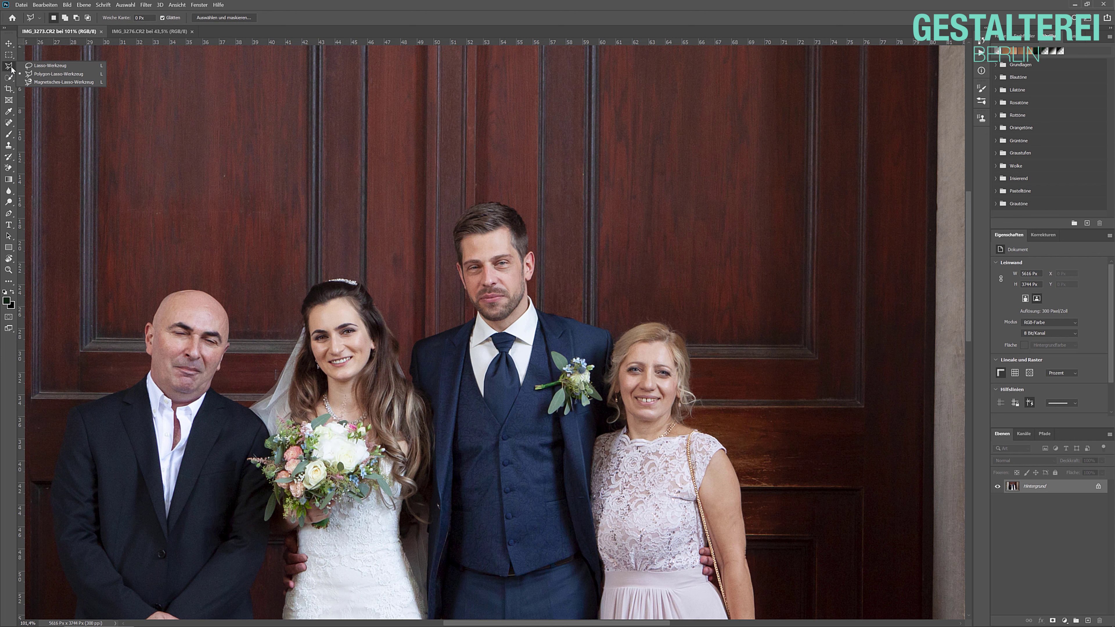
pyautogui.click(9, 54)
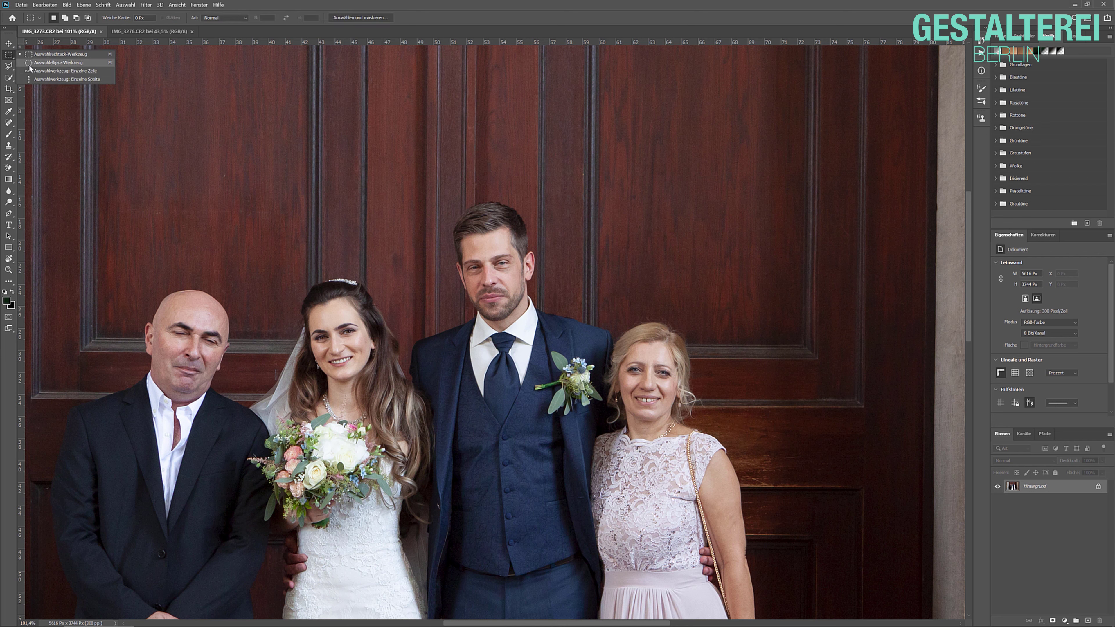
pyautogui.click(57, 63)
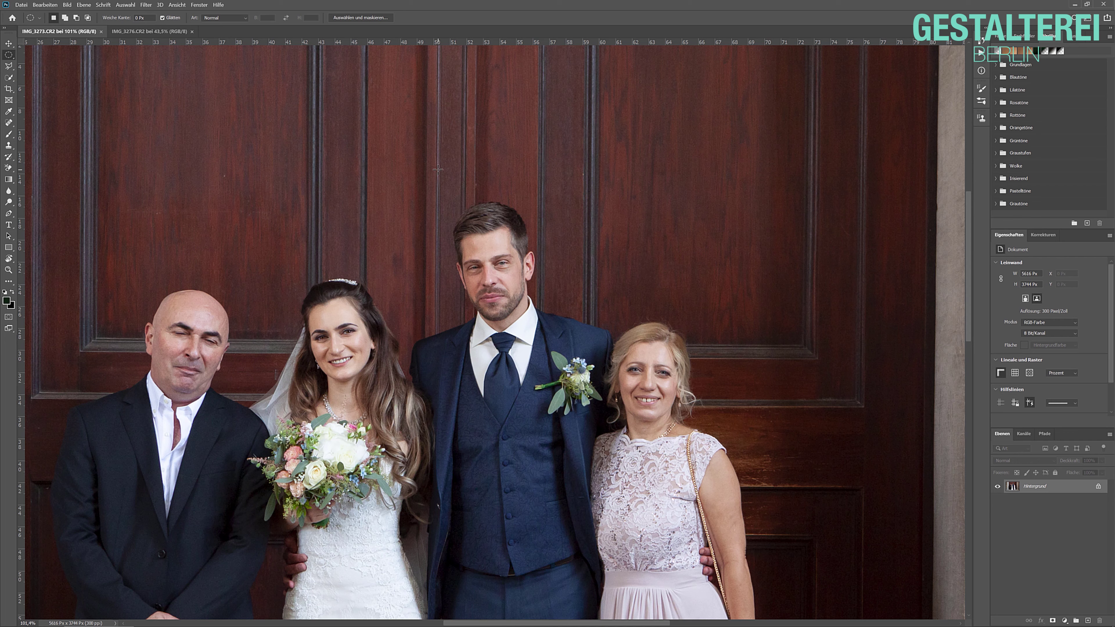
pyautogui.moveTo(425, 172); pyautogui.dragTo(567, 373)
pyautogui.moveTo(524, 333); pyautogui.dragTo(525, 334)
# Step: Try moving the hard-edged selection of the groom's head aside, and undo the move
pyautogui.press('v')
pyautogui.moveTo(505, 262); pyautogui.dragTo(616, 252)
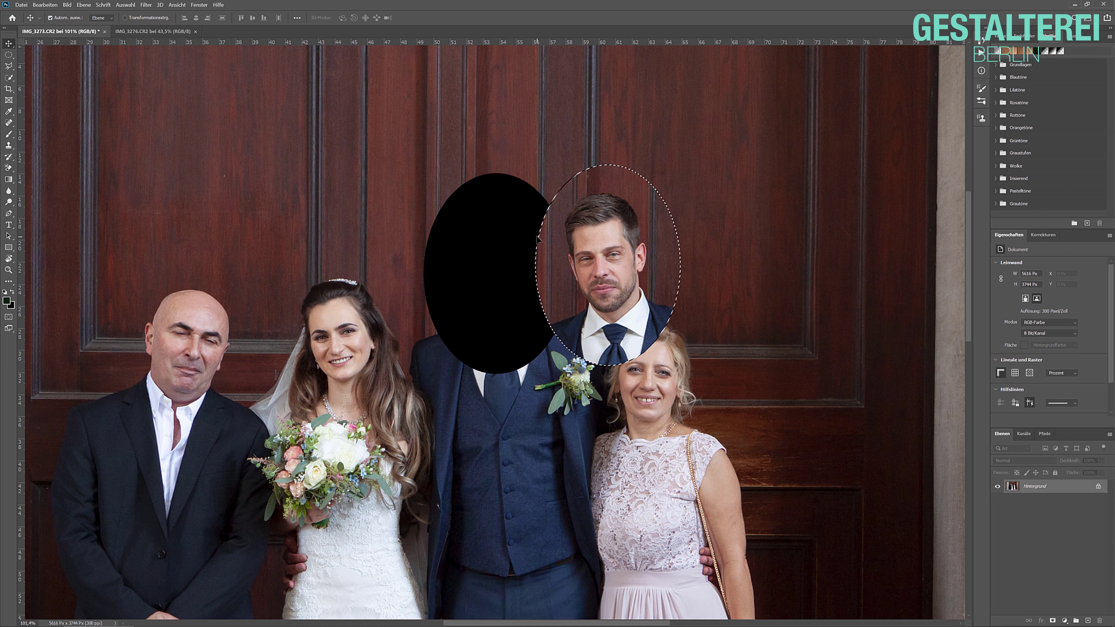
pyautogui.hotkey('ctrl', 'z')
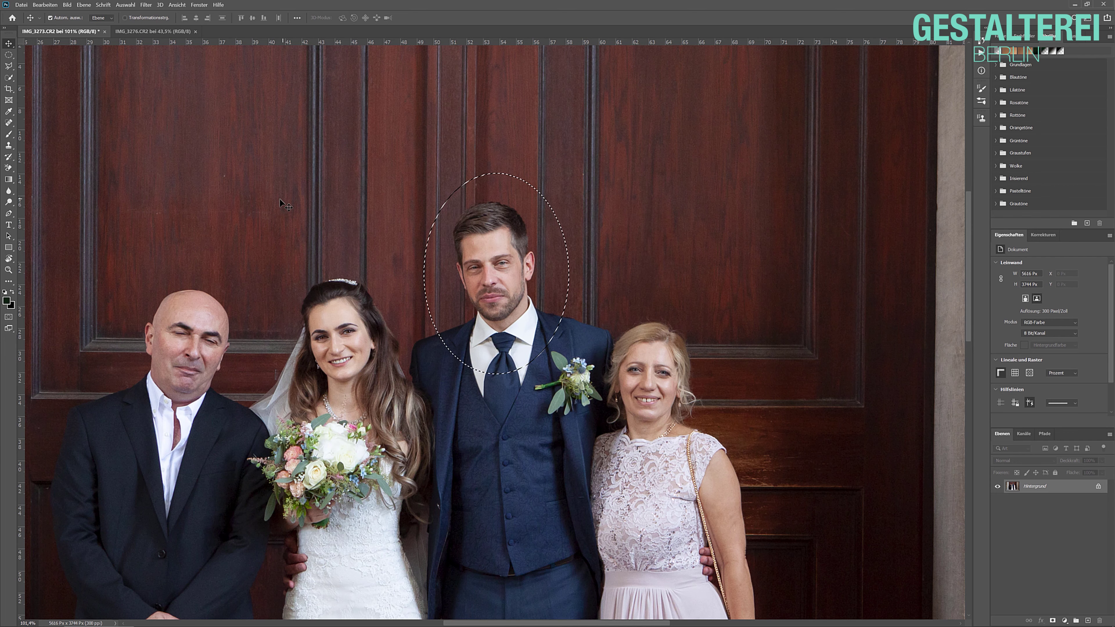
pyautogui.click(133, 5)
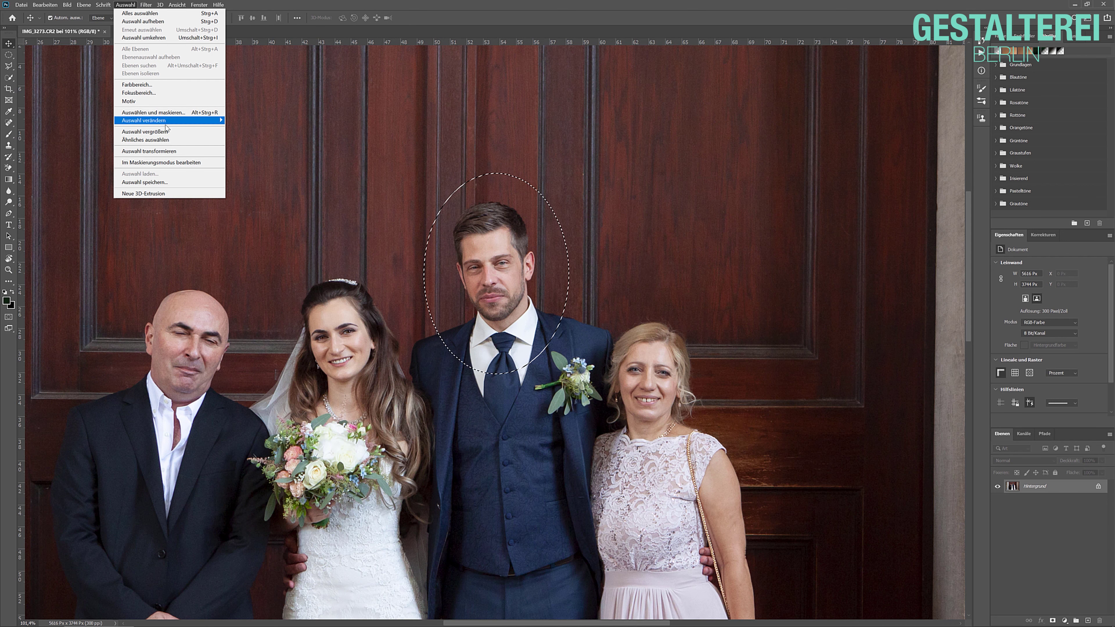
pyautogui.moveTo(172, 121)
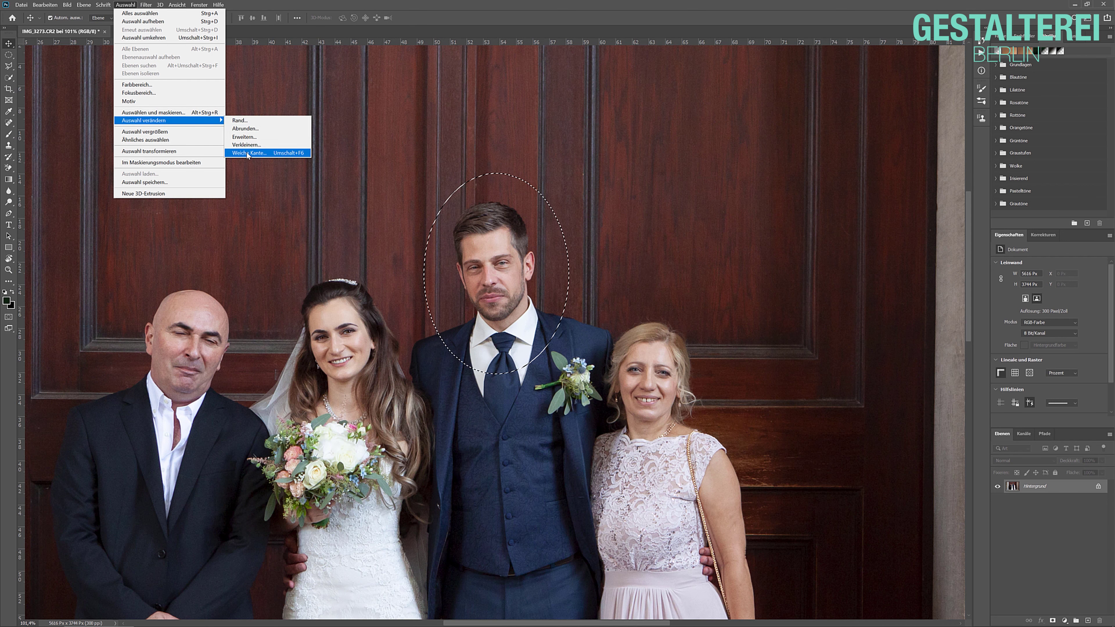
pyautogui.click(296, 154)
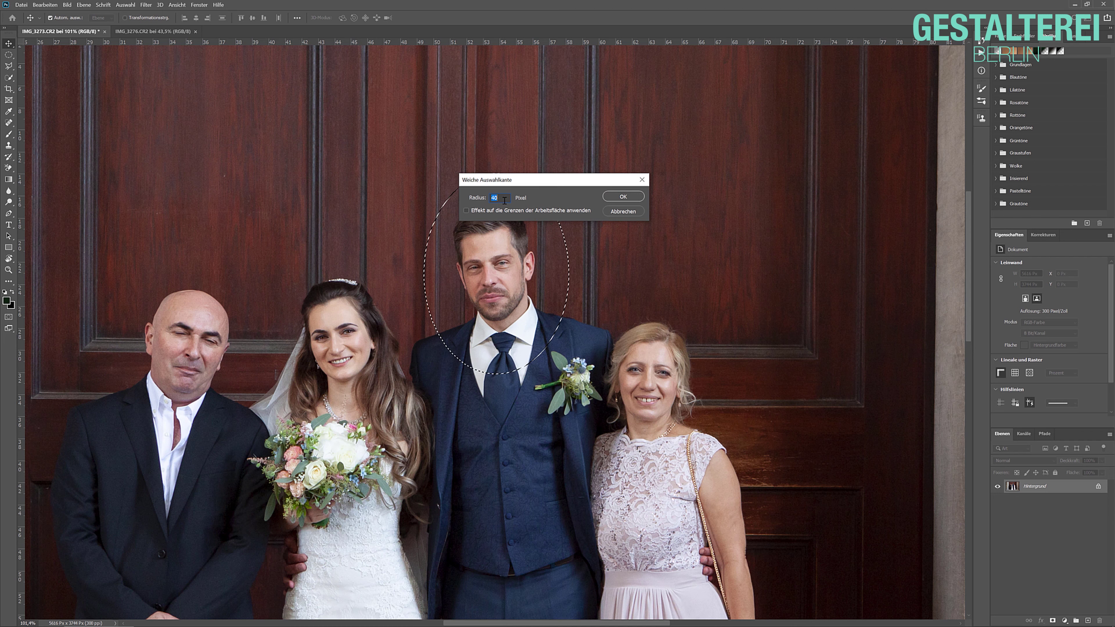
pyautogui.moveTo(514, 180); pyautogui.dragTo(576, 164)
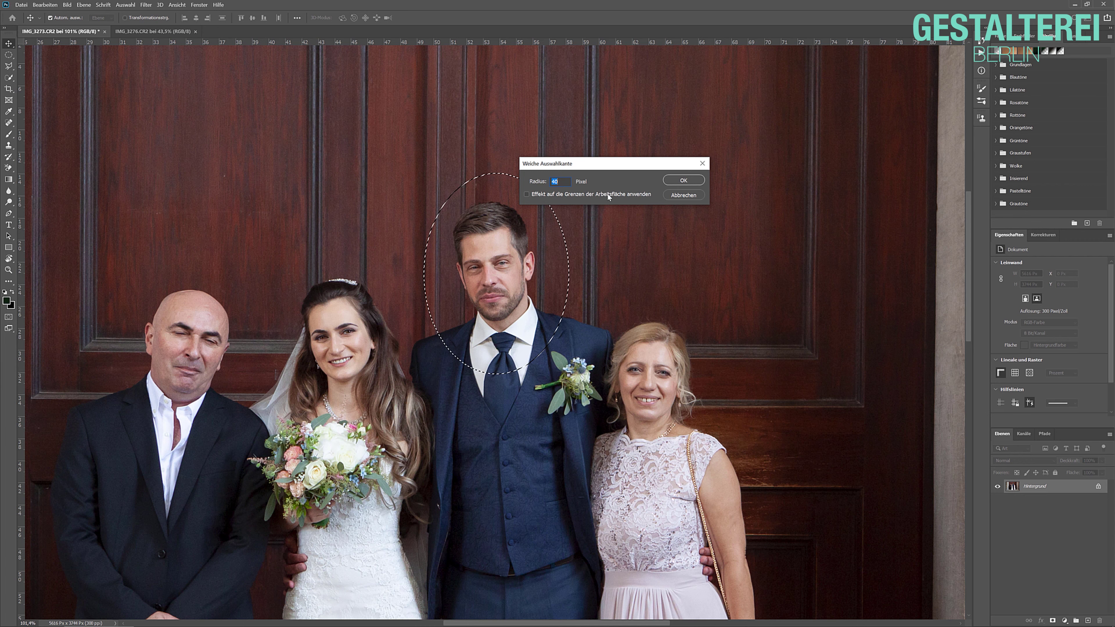
pyautogui.click(683, 196)
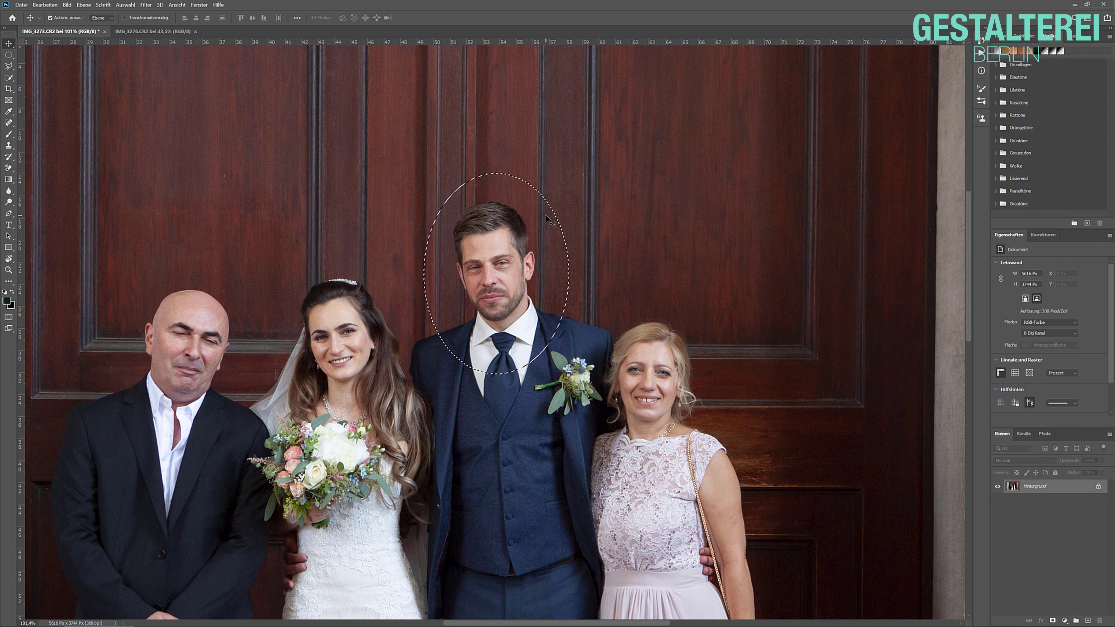
# Step: Soften the elliptical selection's edge in Quick Mask mode with a Gaussian Blur of 36 pixels, and return to the normal selection
pyautogui.press('q')
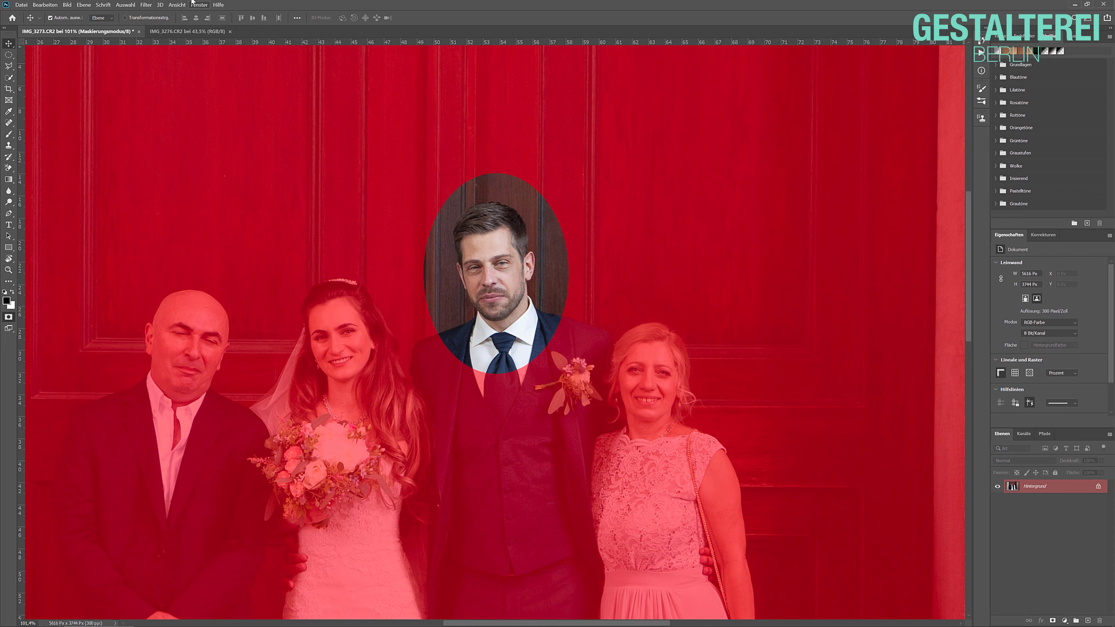
pyautogui.click(146, 6)
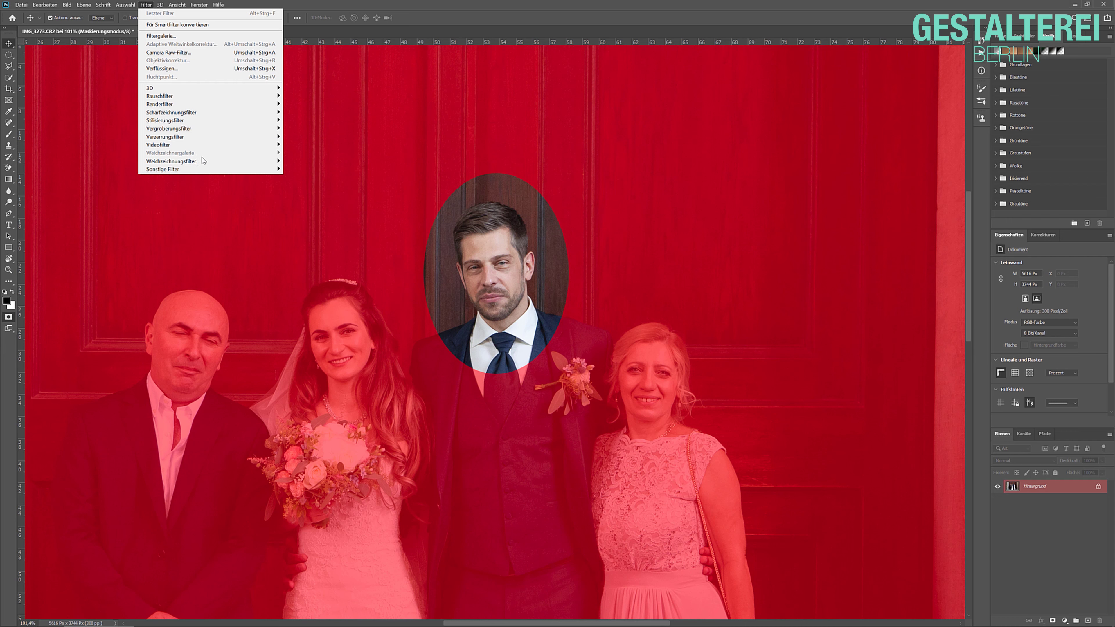
pyautogui.moveTo(205, 162)
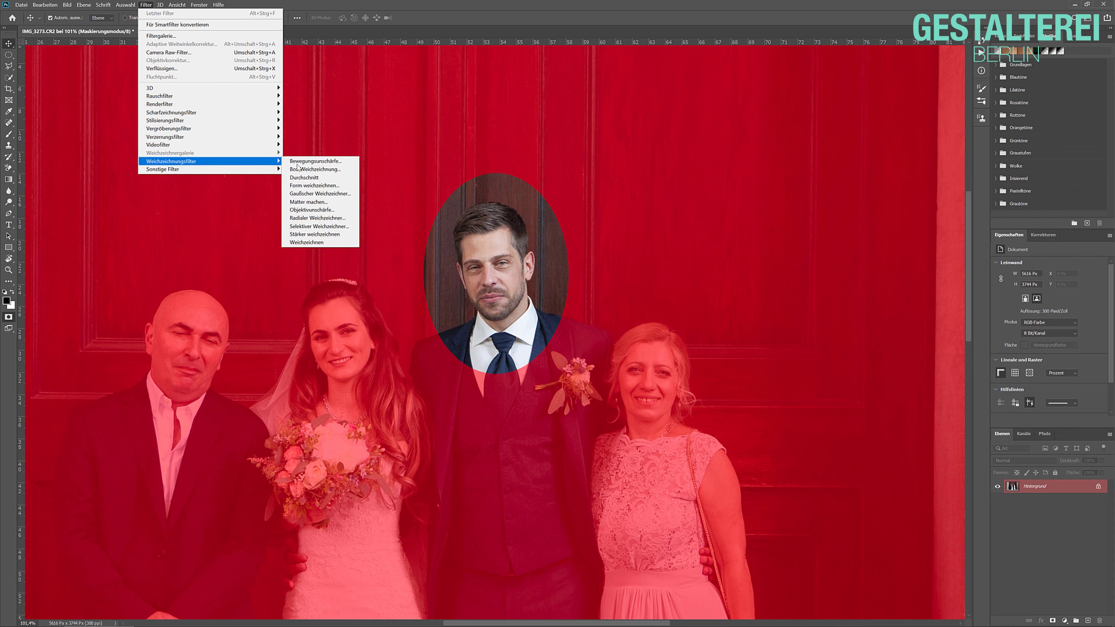
pyautogui.click(346, 194)
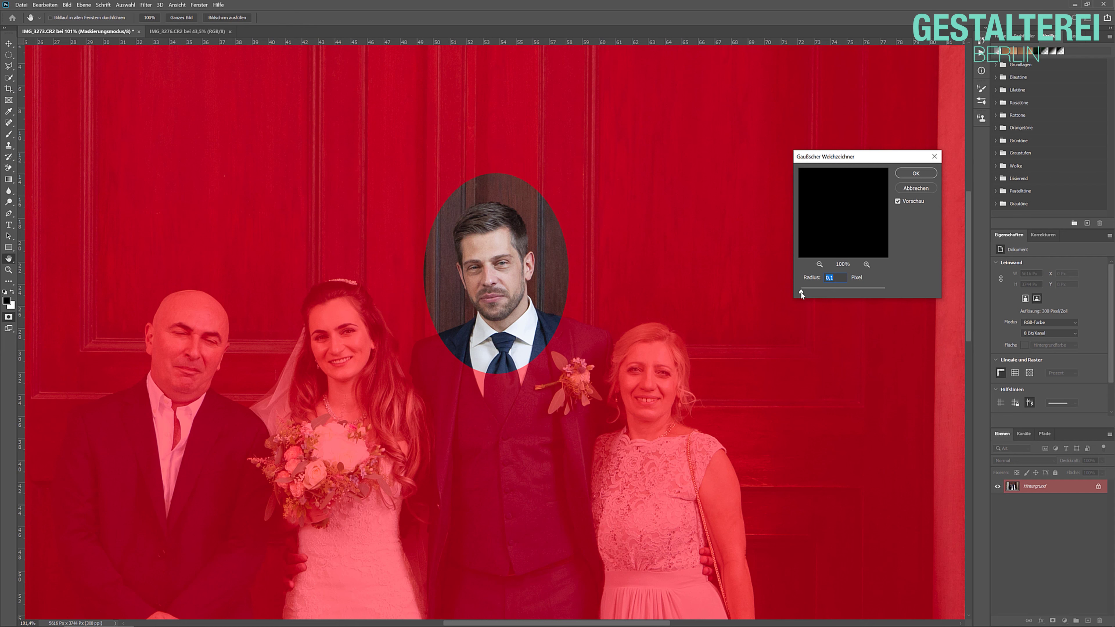
pyautogui.moveTo(807, 293); pyautogui.dragTo(828, 292)
pyautogui.moveTo(840, 290); pyautogui.dragTo(843, 293)
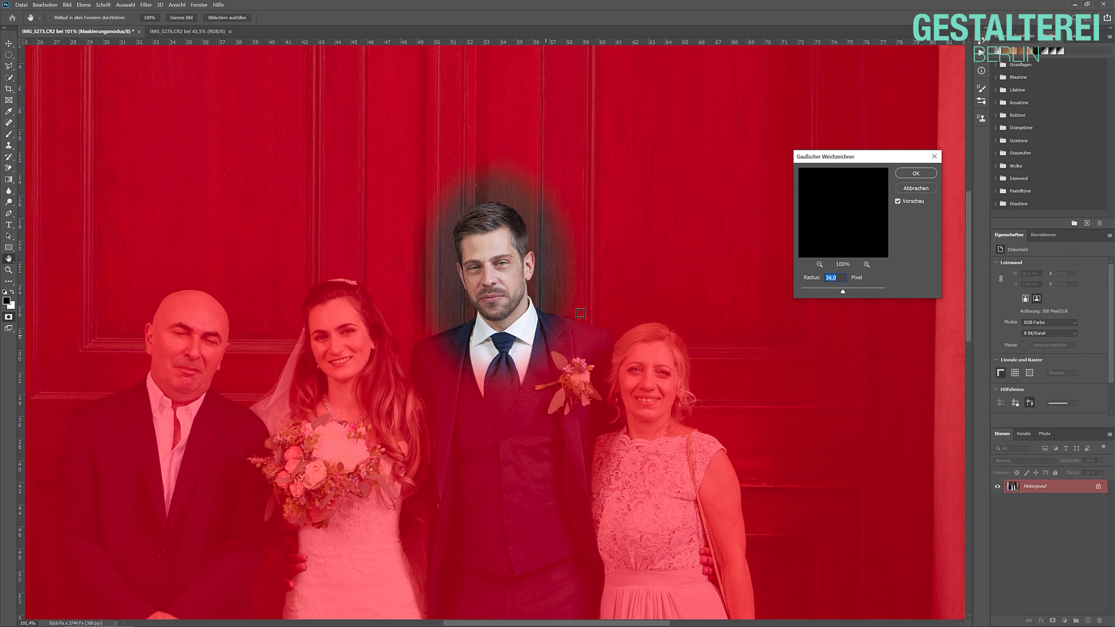
pyautogui.click(916, 174)
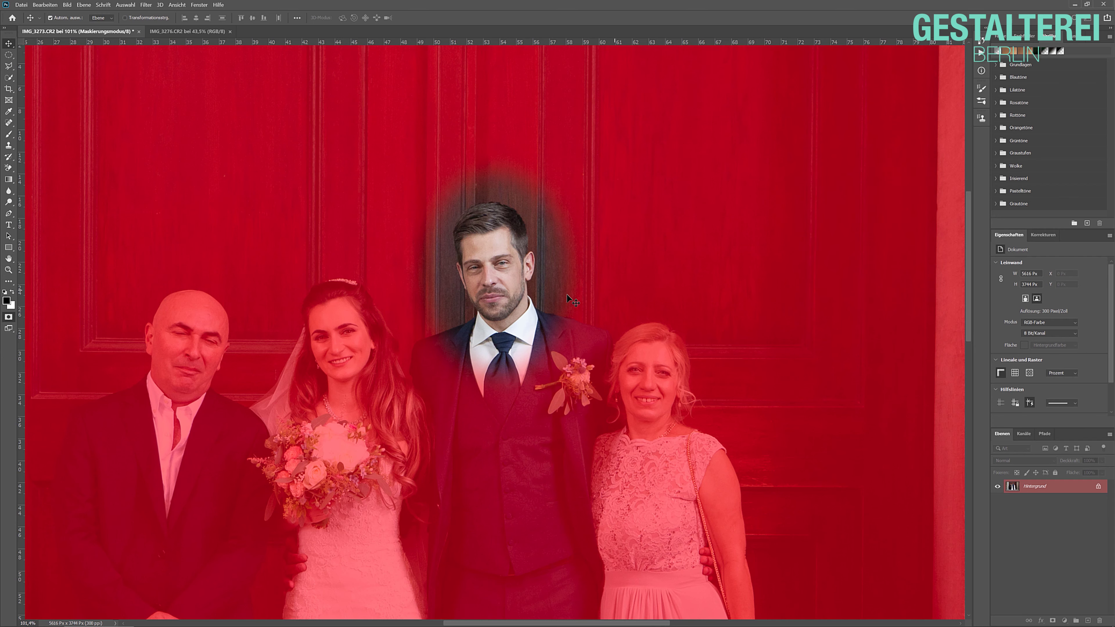
pyautogui.press('q')
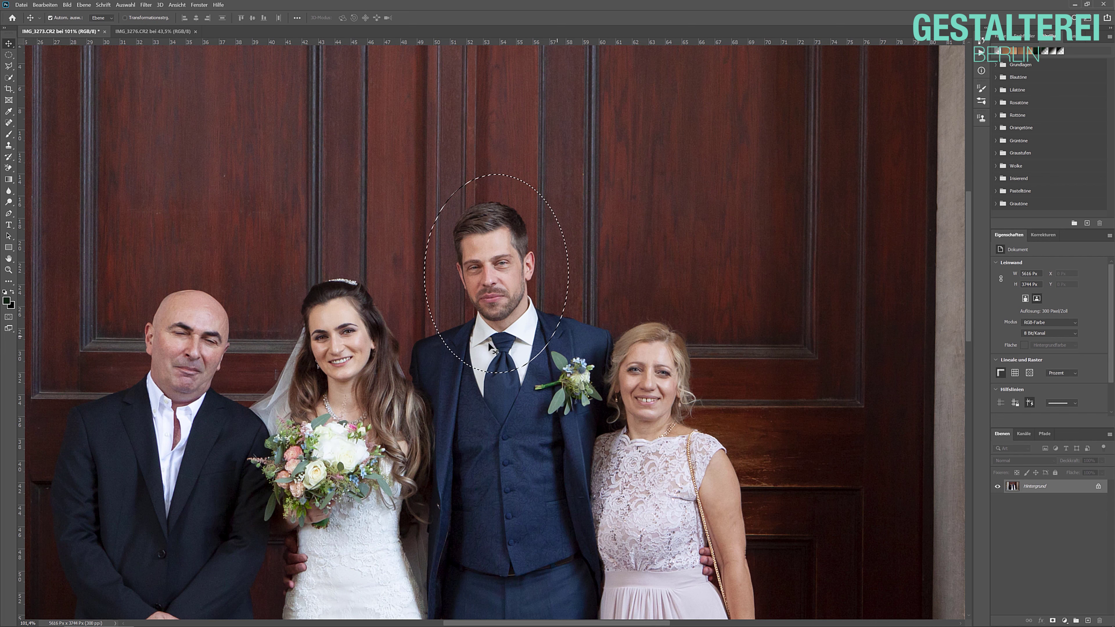
# Step: Move the softly selected groom's head from IMG_3273.CR2 into IMG_3276.CR2 as a new layer near the groom's face
pyautogui.moveTo(492, 300); pyautogui.dragTo(630, 316)
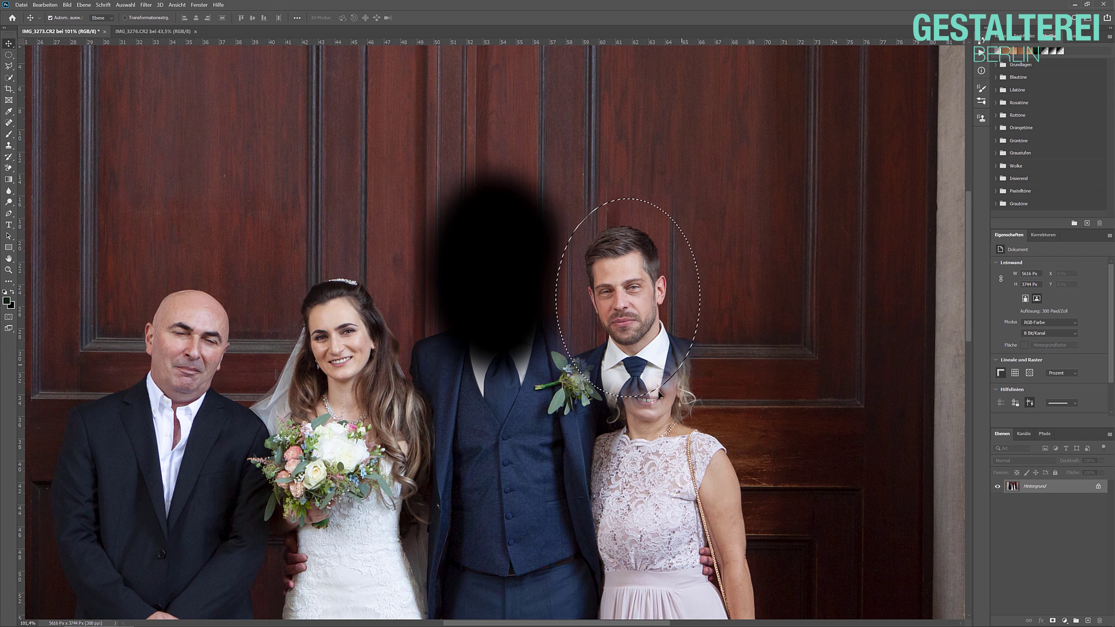
pyautogui.moveTo(657, 350); pyautogui.dragTo(629, 297)
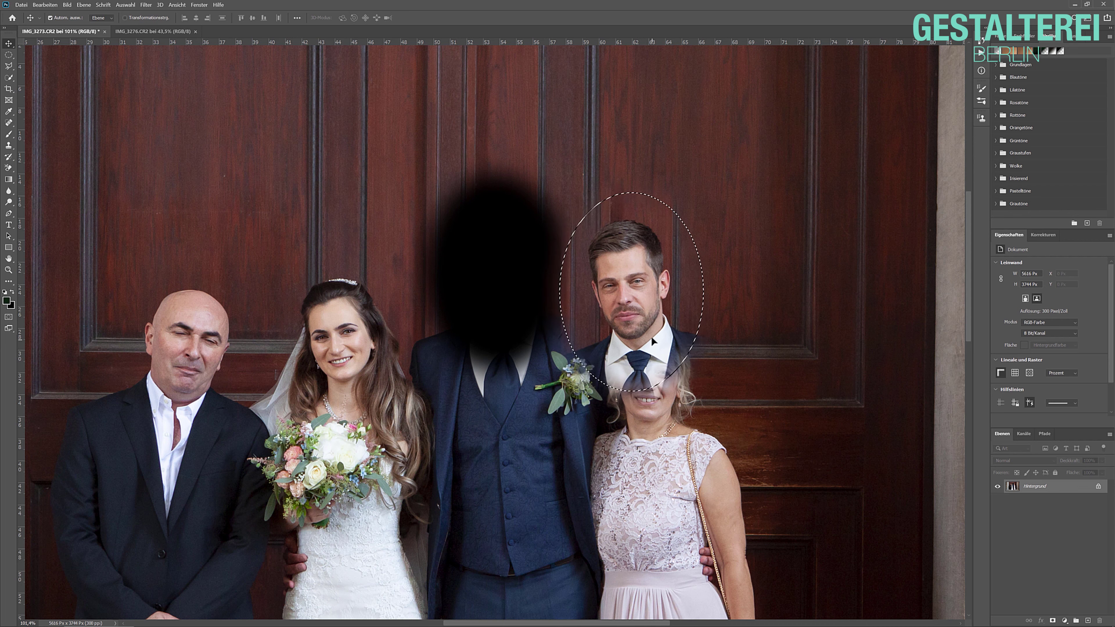
pyautogui.moveTo(654, 314); pyautogui.dragTo(320, 150)
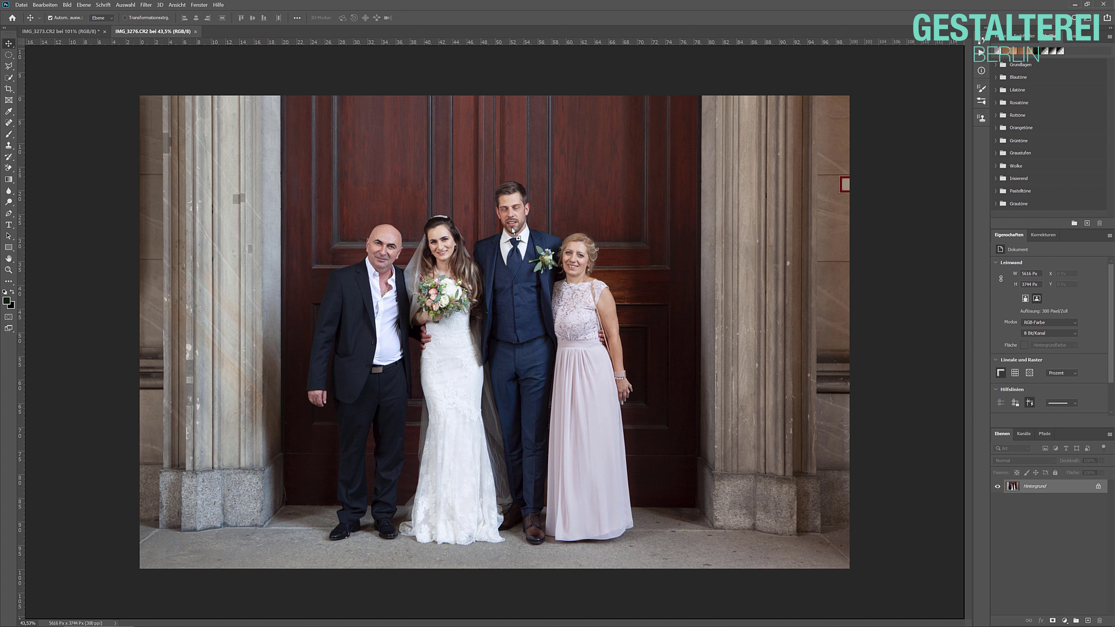
pyautogui.moveTo(513, 230); pyautogui.dragTo(513, 232)
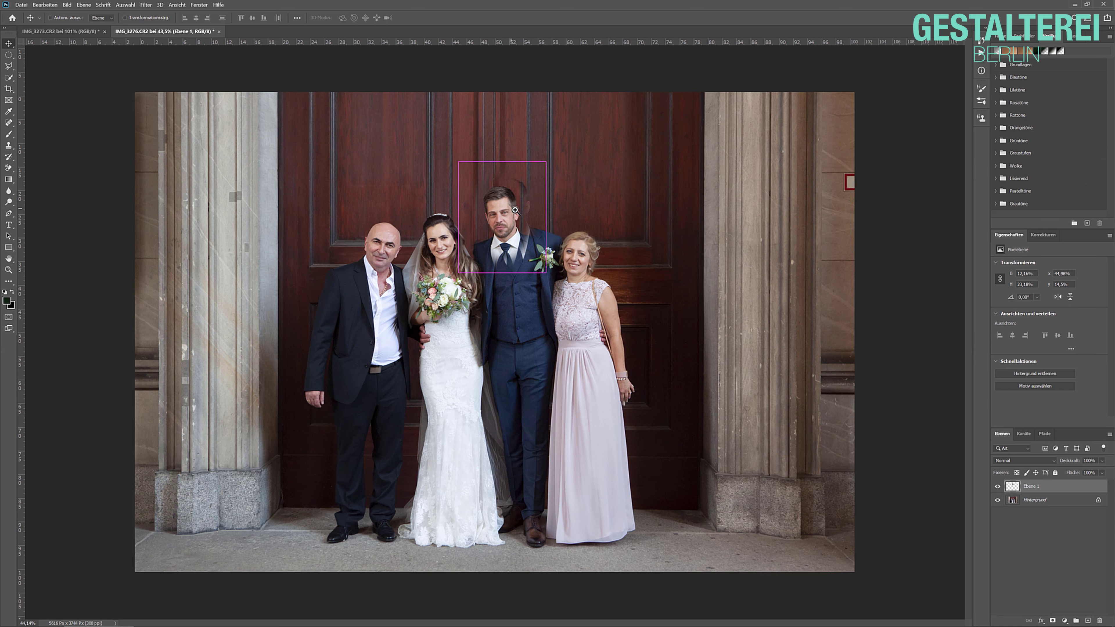
# Step: Position the transferred head layer over the groom's original head so that it meets his collar and tie
pyautogui.scroll(5, 505, 205)
pyautogui.moveTo(510, 231); pyautogui.dragTo(546, 217)
pyautogui.moveTo(548, 211)
pyautogui.mouseDown()
pyautogui.moveTo(541, 202)
pyautogui.moveTo(535, 230)
pyautogui.mouseUp()
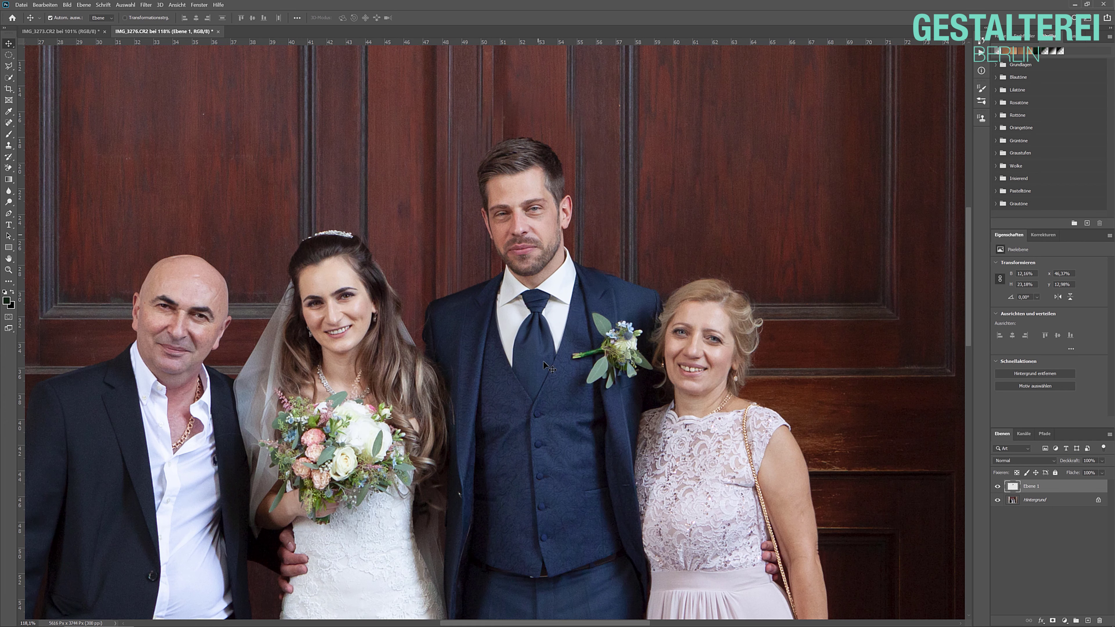
pyautogui.scroll(2, 536, 326)
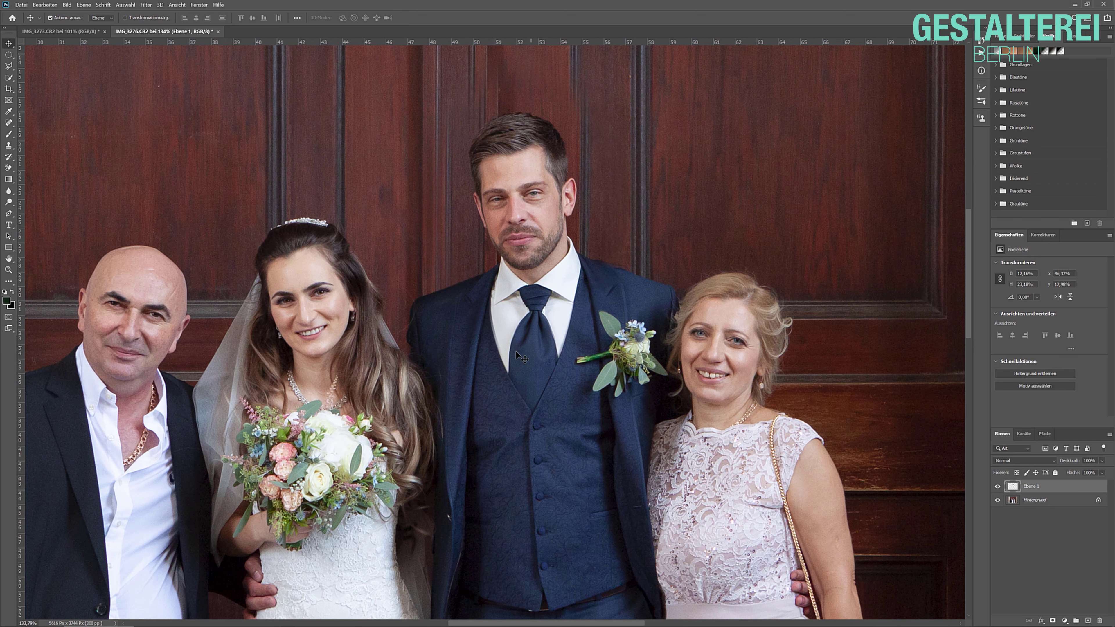
pyautogui.moveTo(527, 241)
pyautogui.mouseDown()
pyautogui.moveTo(513, 222)
pyautogui.moveTo(502, 235)
pyautogui.moveTo(522, 243)
pyautogui.mouseUp()
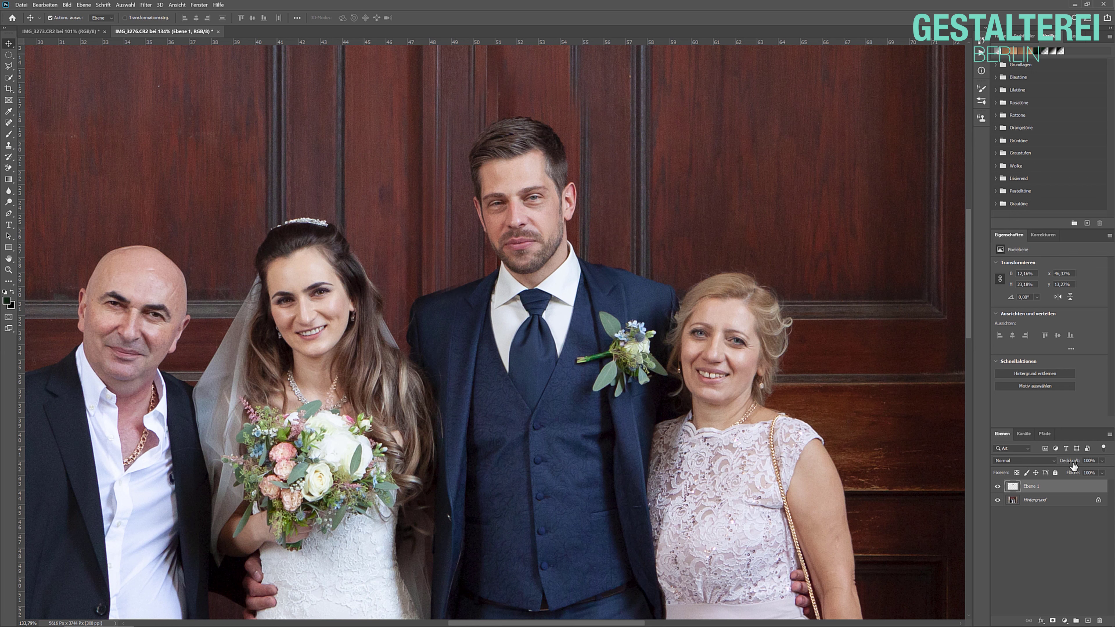
# Step: Fine-tune the head layer's alignment with the original using a temporary opacity of 65%, and restore the opacity to 100%
pyautogui.moveTo(1072, 463); pyautogui.dragTo(1058, 463)
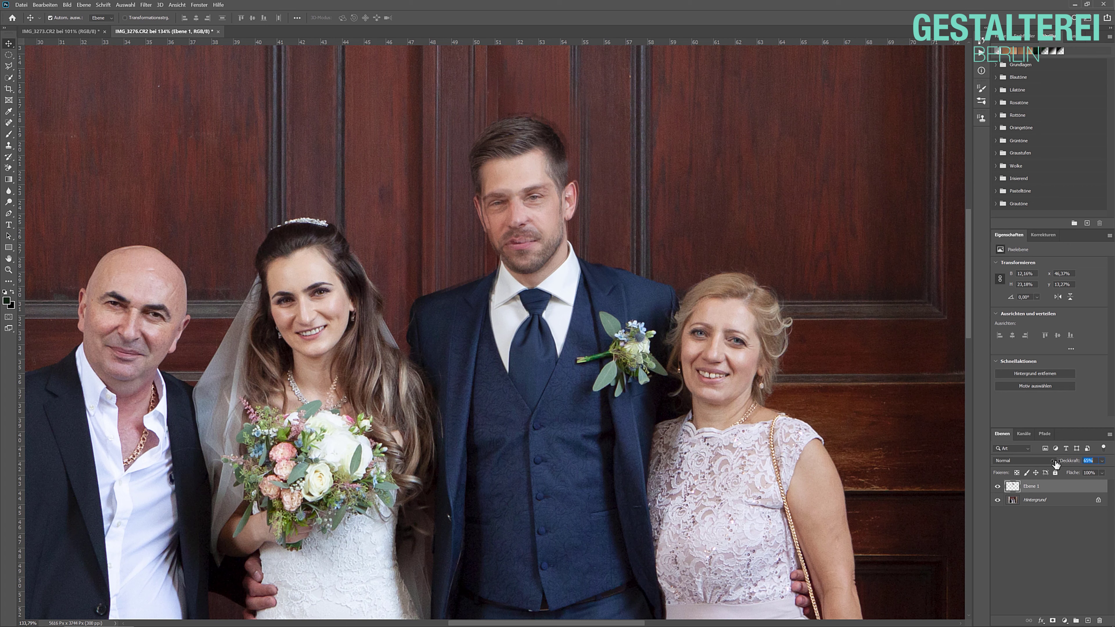
pyautogui.moveTo(533, 247); pyautogui.dragTo(548, 214)
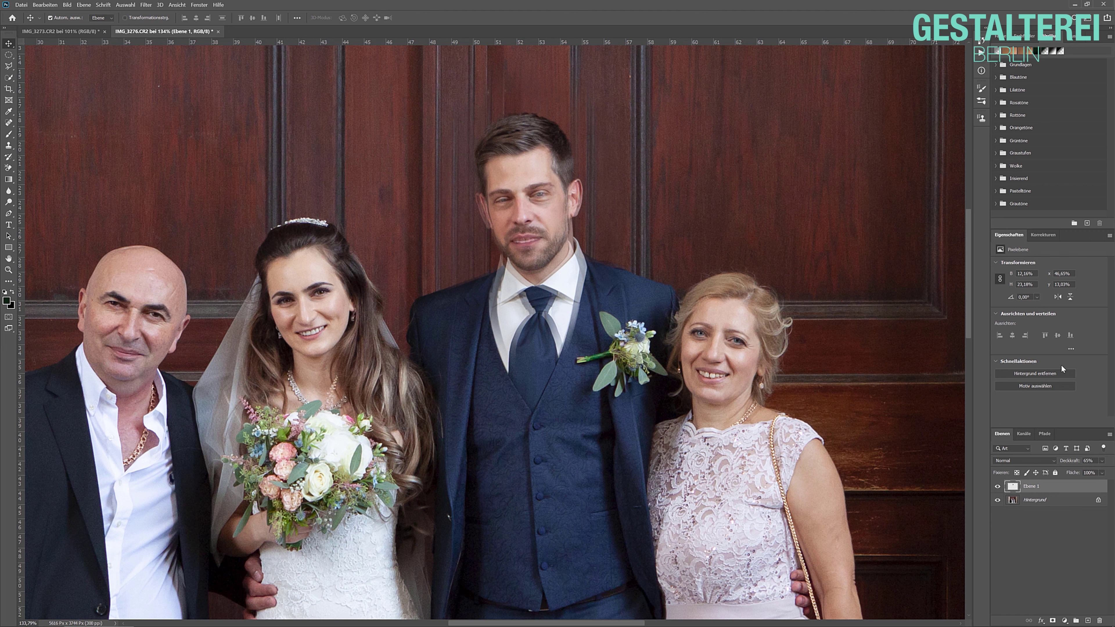
pyautogui.moveTo(1102, 460); pyautogui.dragTo(1110, 466)
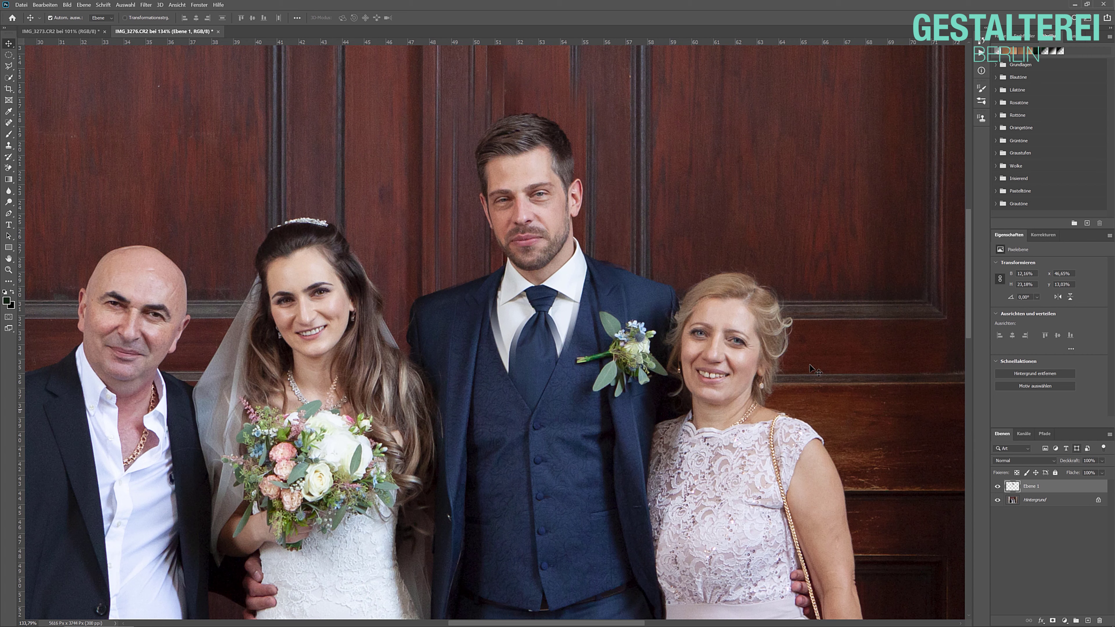
pyautogui.scroll(3, 626, 216)
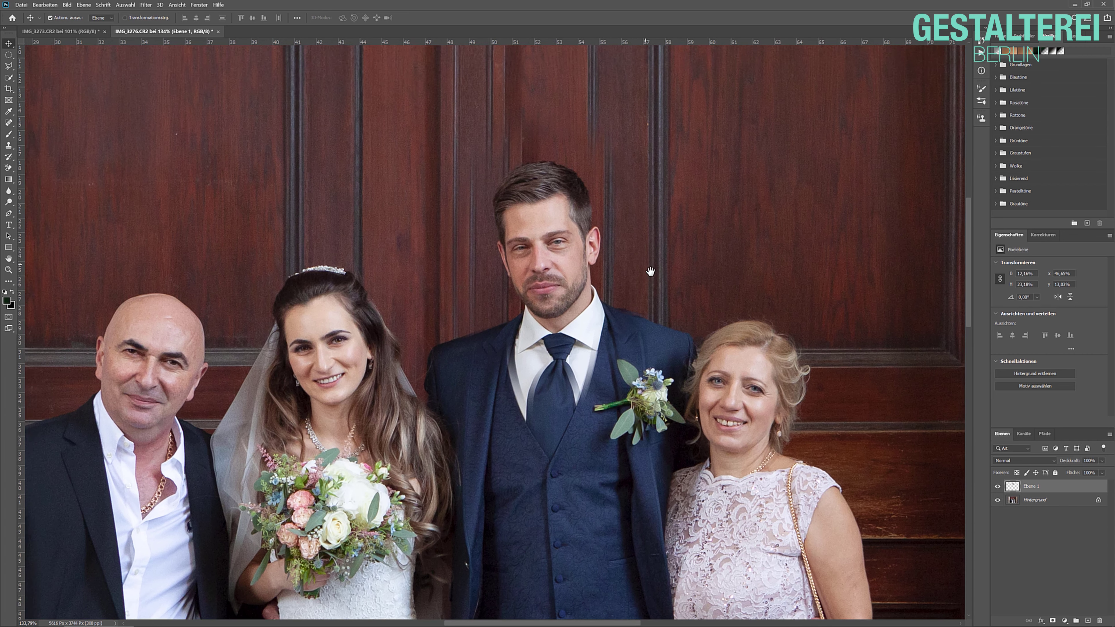
# Step: Realign the head layer over the groom's original body by nudging it until the collar, tie and shirt edges match
pyautogui.moveTo(571, 288)
pyautogui.mouseDown()
pyautogui.moveTo(566, 280)
pyautogui.moveTo(564, 303)
pyautogui.mouseUp()
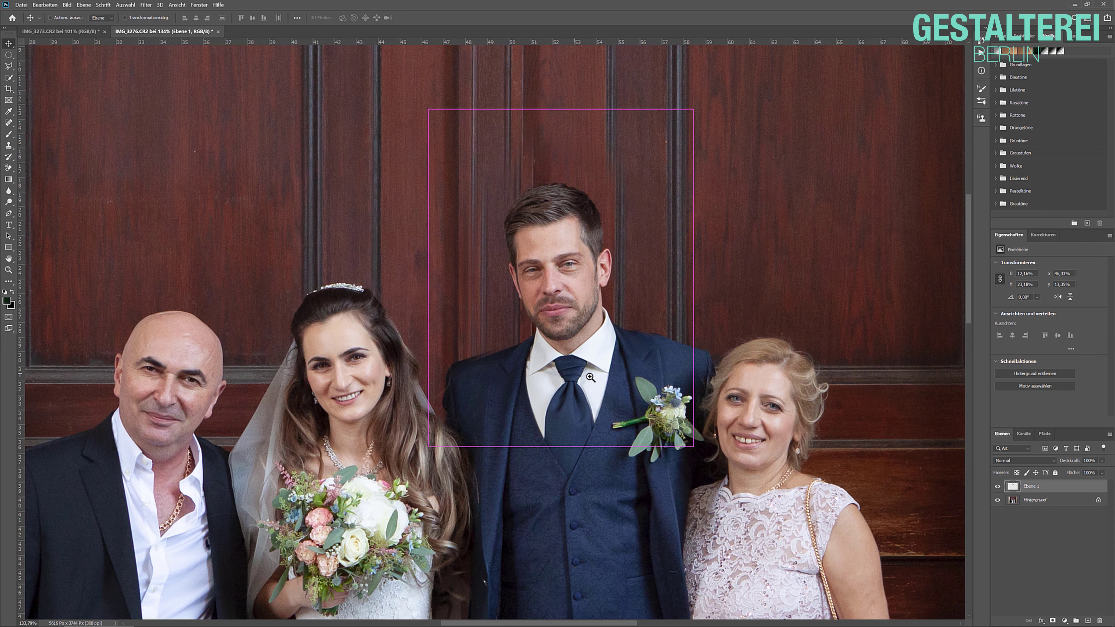
pyautogui.scroll(2, 576, 365)
pyautogui.moveTo(576, 365); pyautogui.dragTo(567, 356)
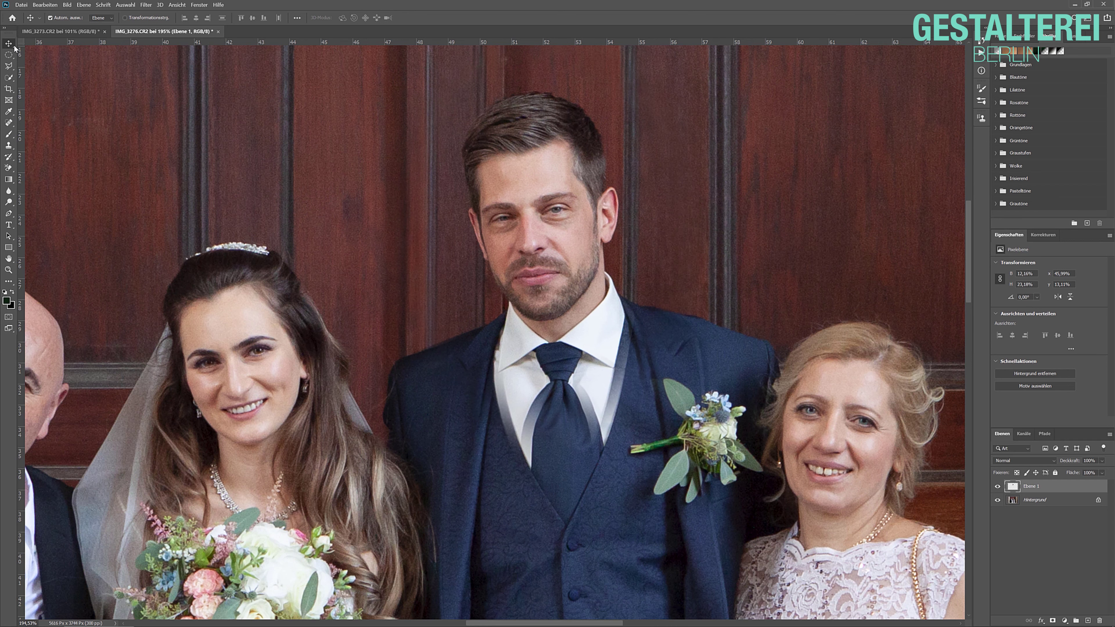
pyautogui.moveTo(590, 319); pyautogui.dragTo(574, 297)
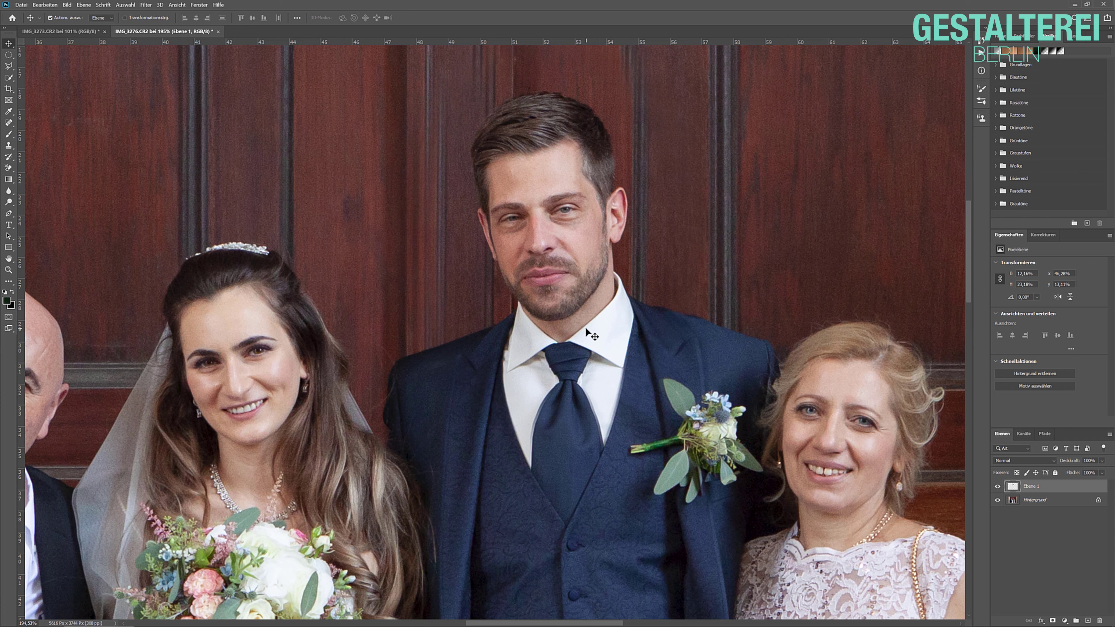
pyautogui.press('Right')
pyautogui.press('Right')
pyautogui.press('Right')
pyautogui.press('Right')
pyautogui.press('Up')
pyautogui.press('Up')
pyautogui.press('Down')
pyautogui.press('Down')
pyautogui.press('Down')
pyautogui.press('Down')
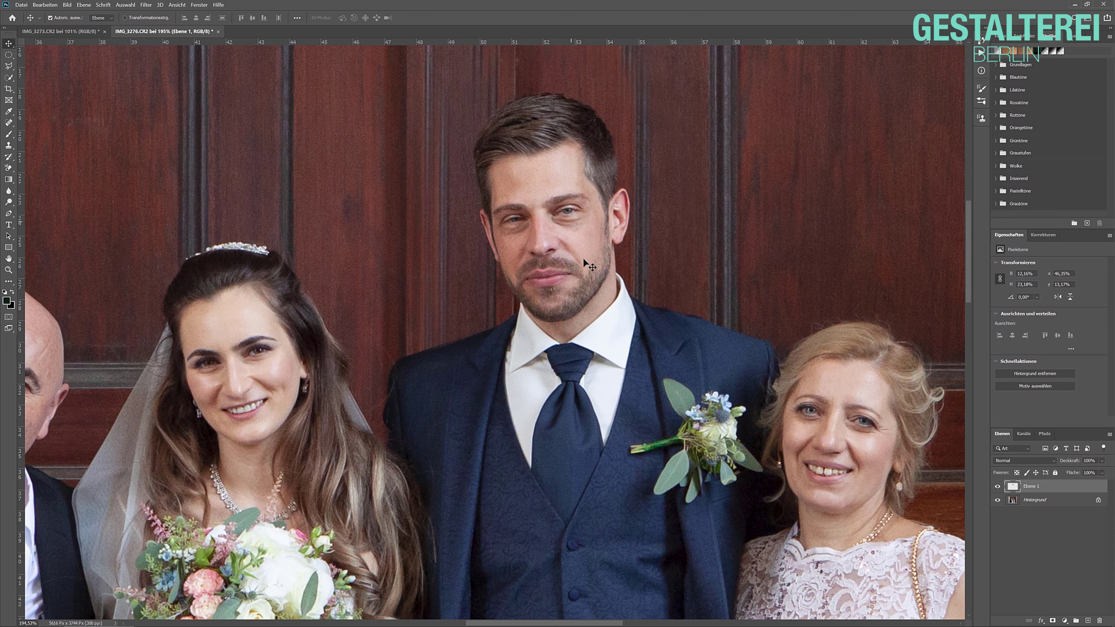
# Step: Shift the head layer to the left of the original, and nudge it back to the right and slightly upward
pyautogui.scroll(-3, 579, 310)
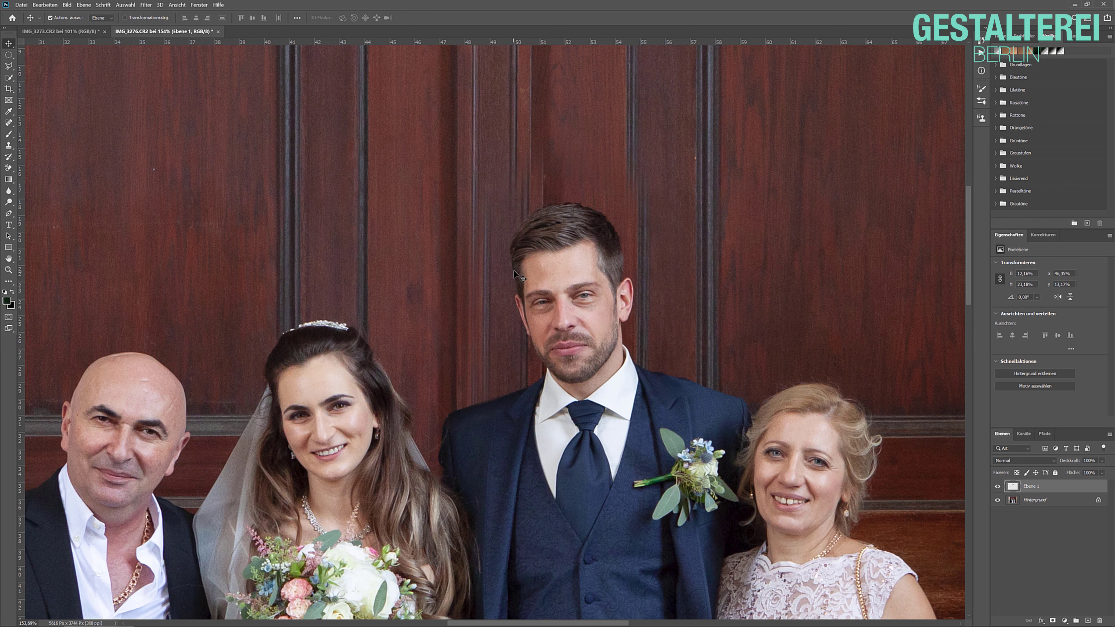
pyautogui.moveTo(515, 330); pyautogui.dragTo(503, 333)
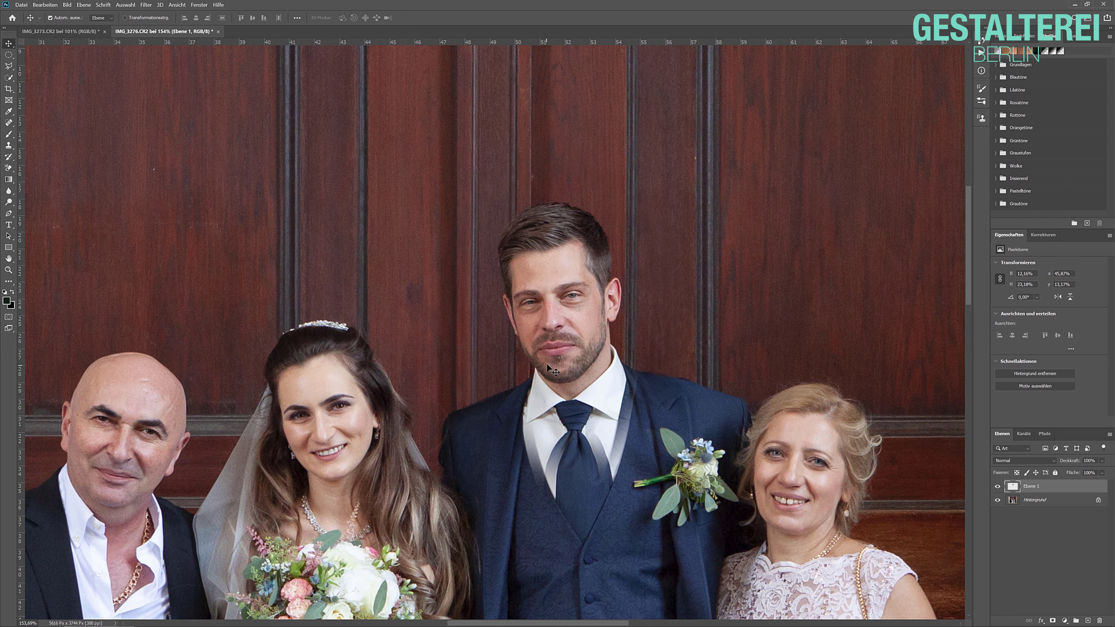
pyautogui.hotkey('shift', 'Right')
pyautogui.hotkey('shift', 'Right')
pyautogui.hotkey('shift', 'Right')
pyautogui.hotkey('shift', 'Right')
pyautogui.press('Right')
pyautogui.press('Right')
pyautogui.press('Right')
pyautogui.press('Right')
pyautogui.press('Up')
pyautogui.press('Up')
pyautogui.press('Up')
pyautogui.press('Up')
pyautogui.press('Up')
# Step: Align the head layer with the original using a temporary opacity of 65%, and restore the opacity to 100%
pyautogui.press('z')
pyautogui.press('6')
pyautogui.press('5')
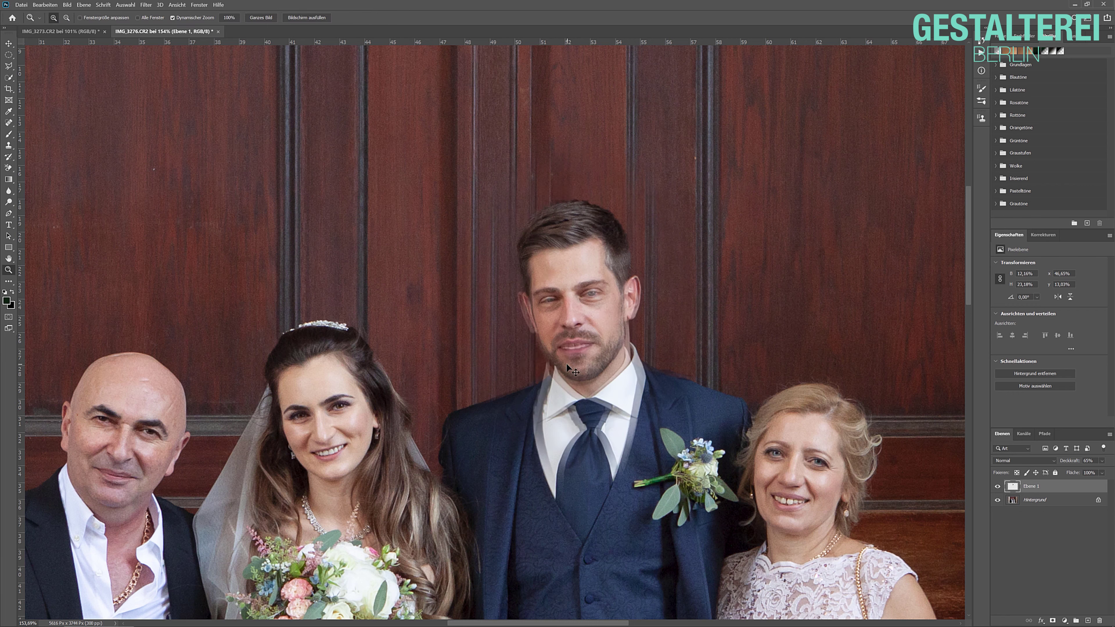
pyautogui.hotkey('shift', 'Left')
pyautogui.press('Left')
pyautogui.press('Left')
pyautogui.press('Left')
pyautogui.press('Left')
pyautogui.press('Left')
pyautogui.press('Left')
pyautogui.press('Down')
pyautogui.press('Down')
pyautogui.press('Down')
pyautogui.press('Down')
pyautogui.press('Down')
pyautogui.press('Down')
pyautogui.press('Down')
pyautogui.press('Down')
pyautogui.press('Down')
pyautogui.press('0')
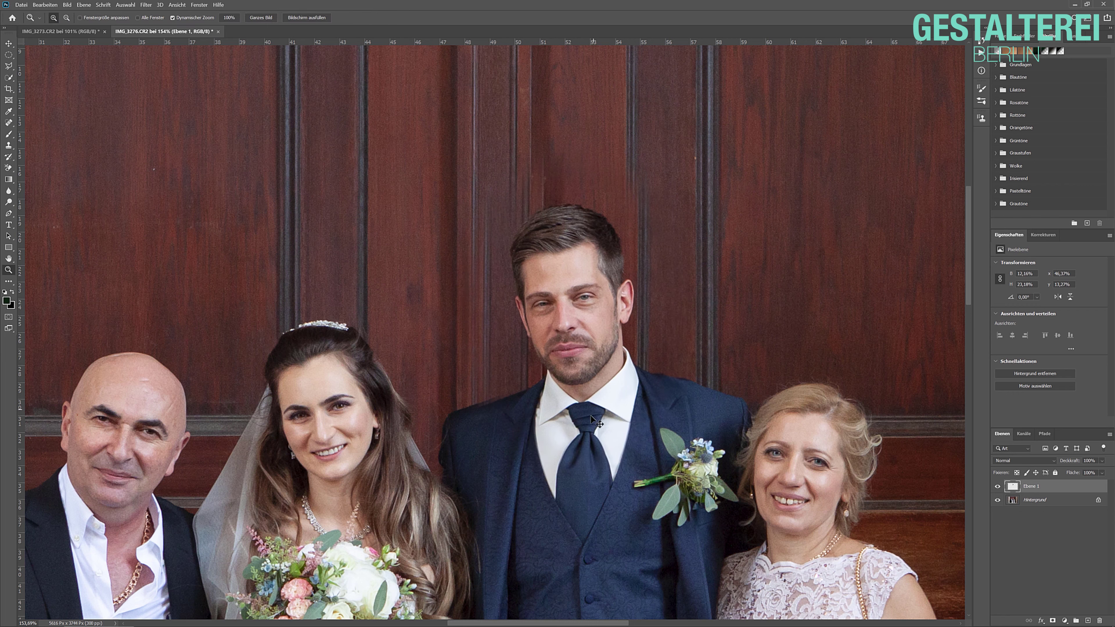
# Step: Fine-tune the head layer at 300% magnification by nudging it slightly up and left along the collar and tie
pyautogui.click(592, 417)
pyautogui.click(592, 375)
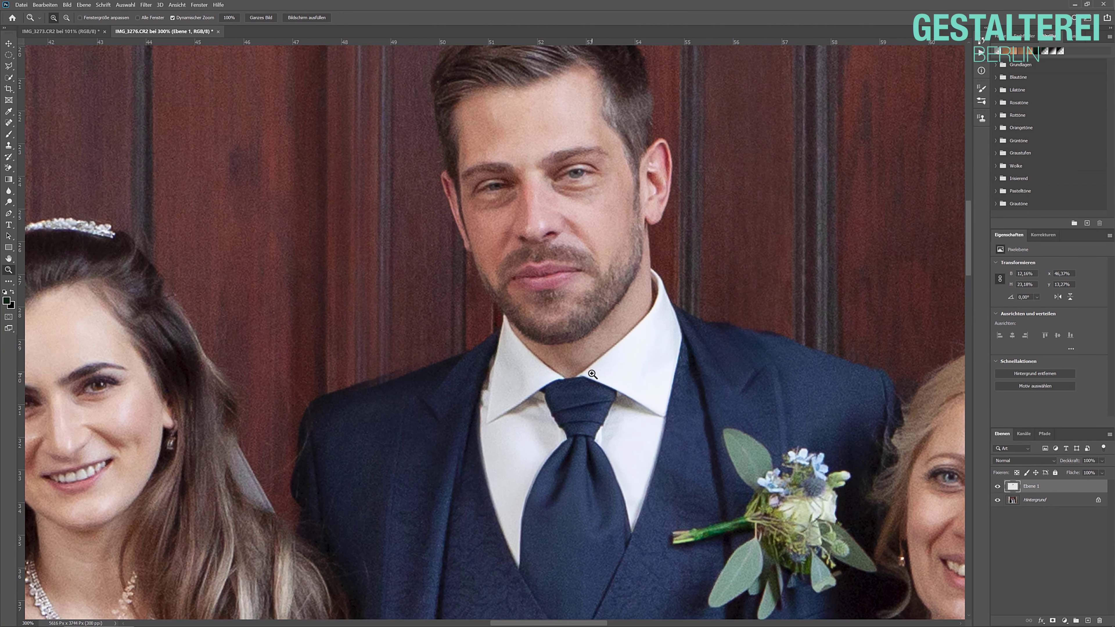
pyautogui.press('v')
pyautogui.press('Up')
pyautogui.press('Up')
pyautogui.press('Up')
pyautogui.press('Up')
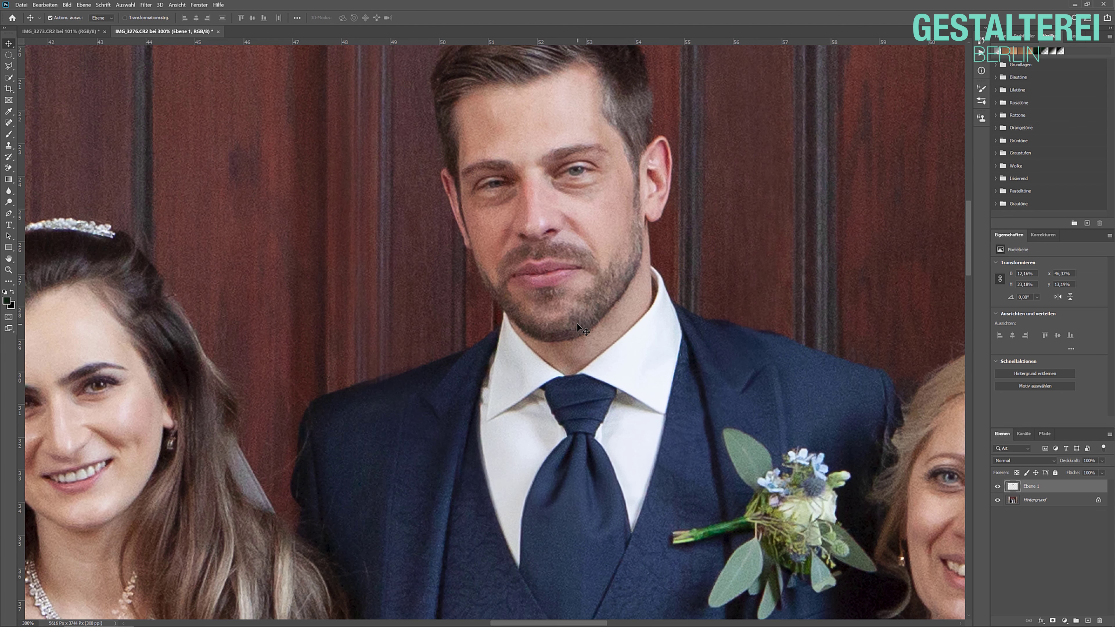
pyautogui.press('Left')
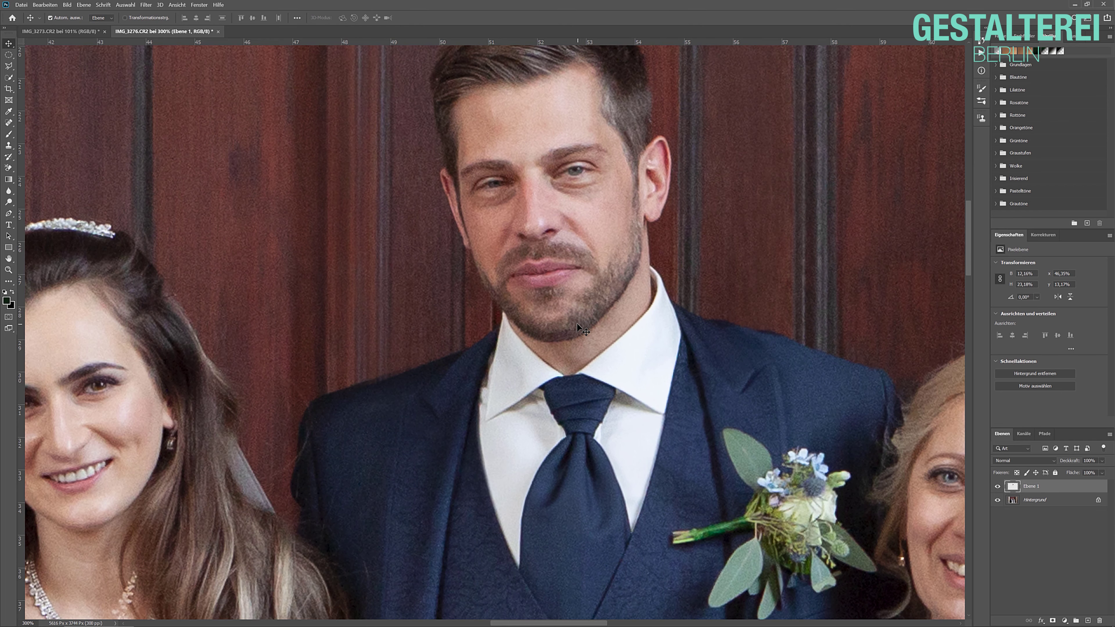
pyautogui.press('Up')
pyautogui.press('Up')
pyautogui.press('Up')
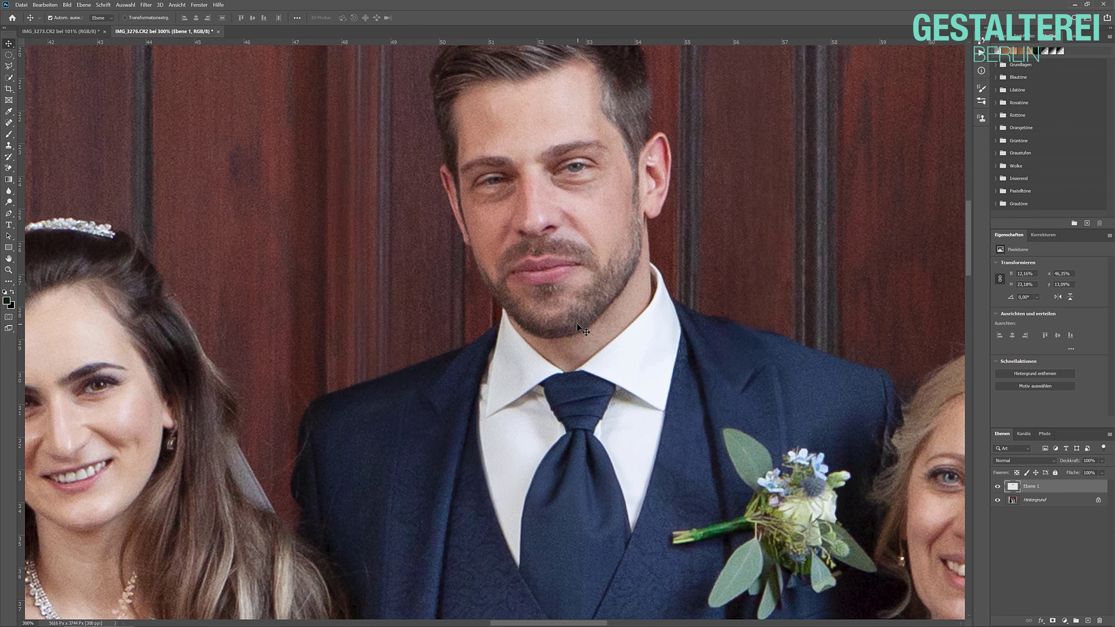
pyautogui.press('Up')
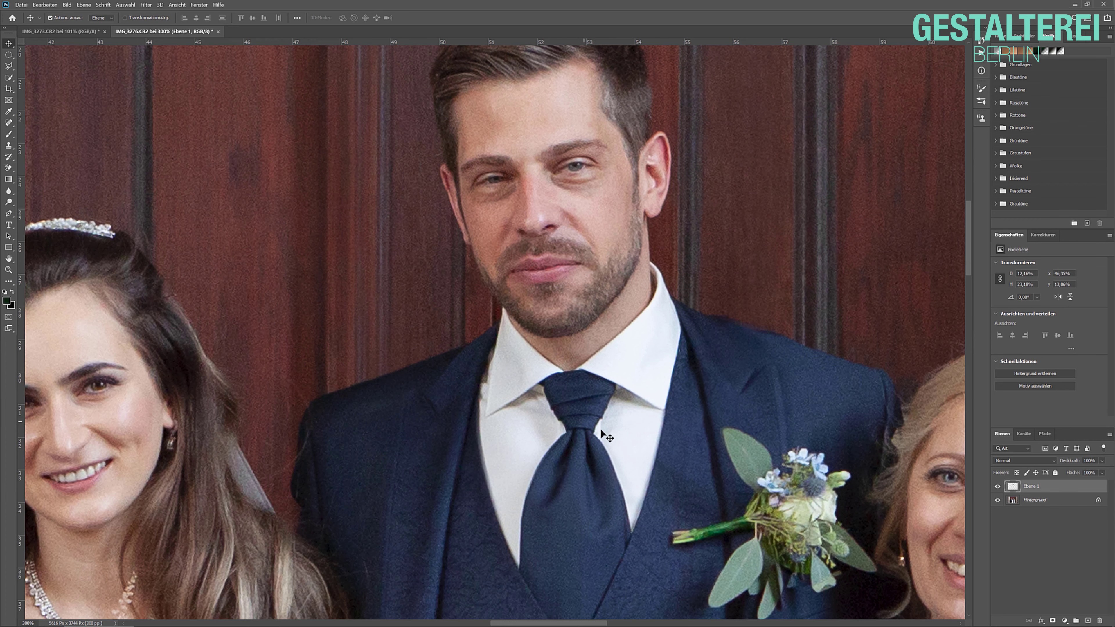
pyautogui.press('Left')
pyautogui.press('Left')
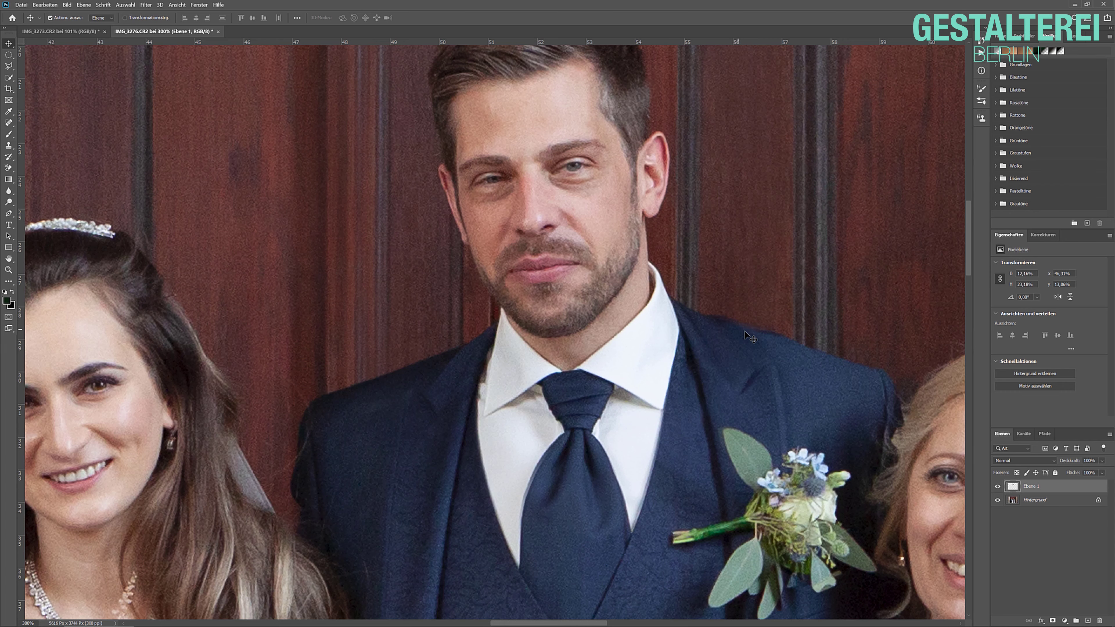
# Step: Warp the head layer slightly beside the groom's head above the boutonniere and along the shirt's edge at the vest
pyautogui.scroll(-3, 740, 350)
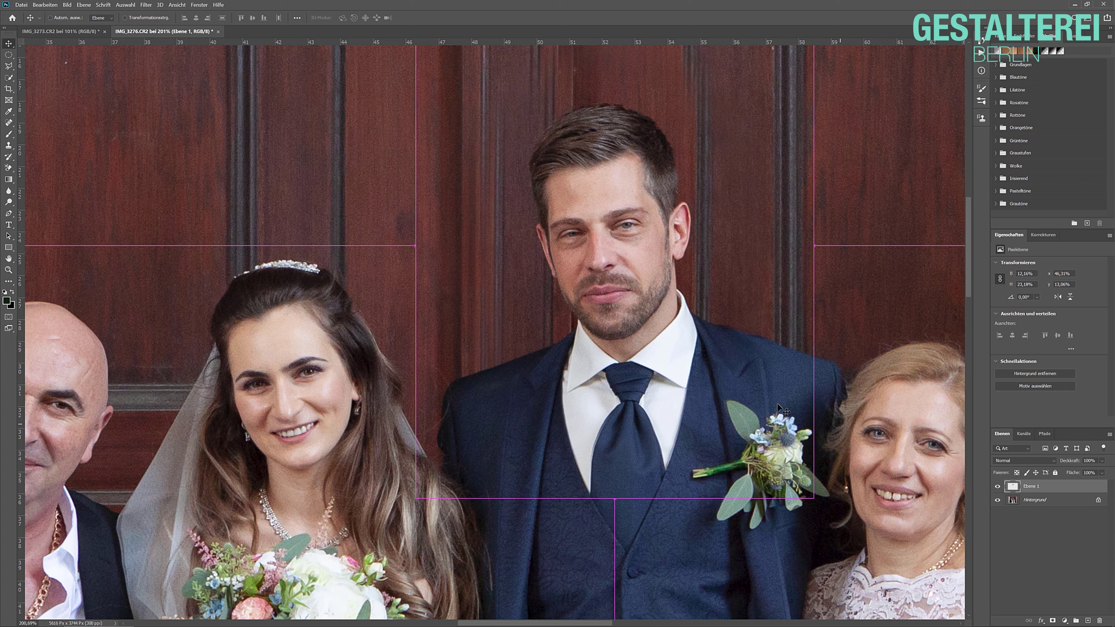
pyautogui.scroll(-3, 750, 361)
pyautogui.hotkey('ctrl', 't')
pyautogui.scroll(2, 737, 351)
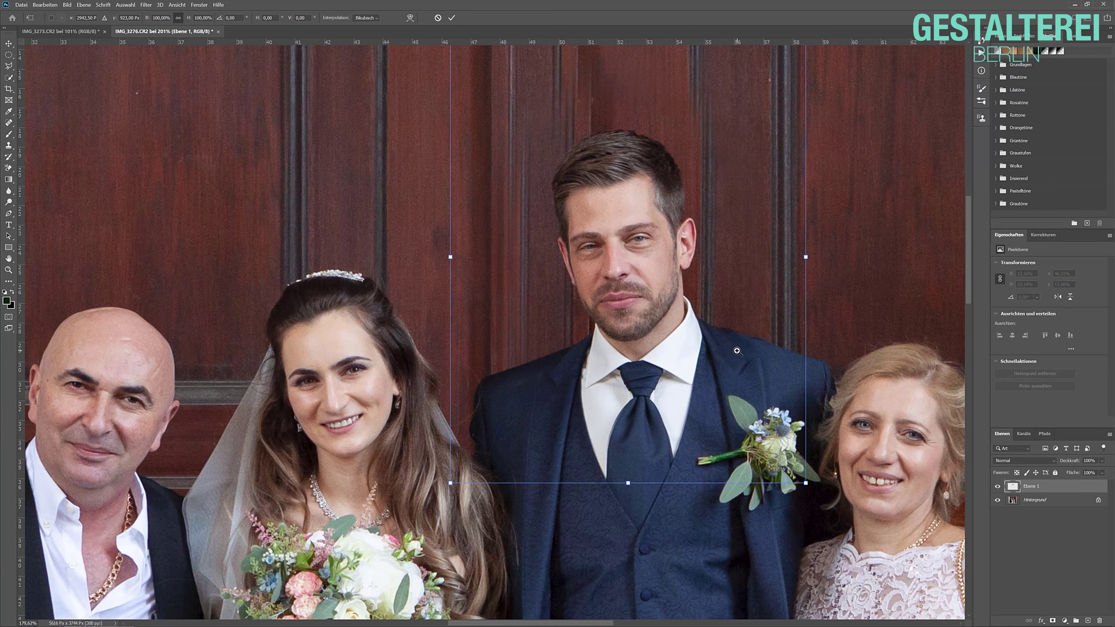
pyautogui.click(410, 18)
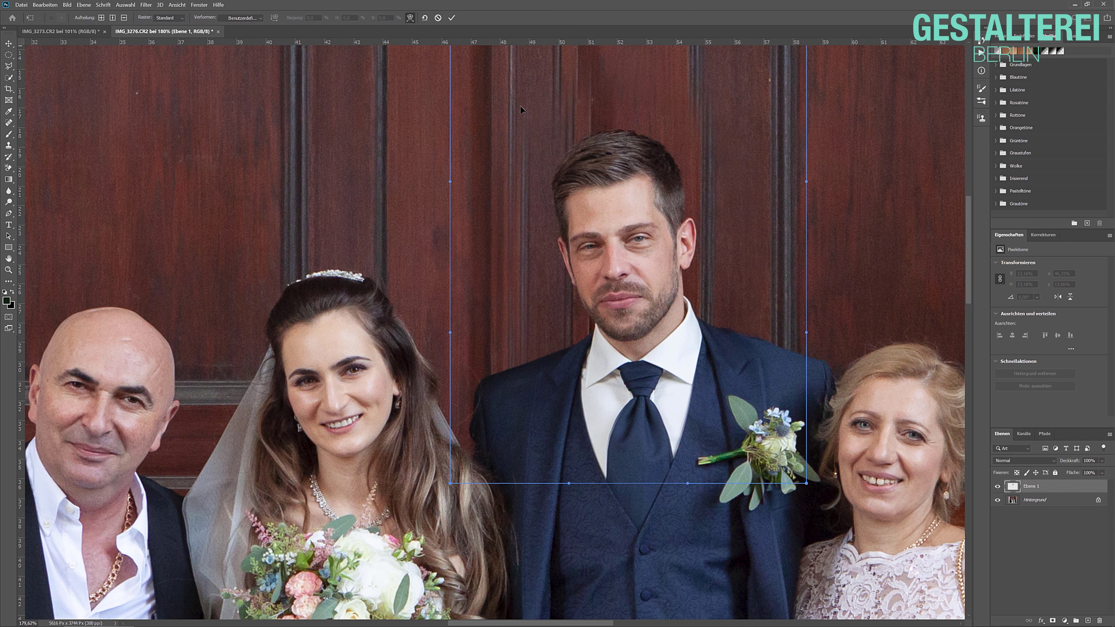
pyautogui.moveTo(779, 292); pyautogui.dragTo(779, 295)
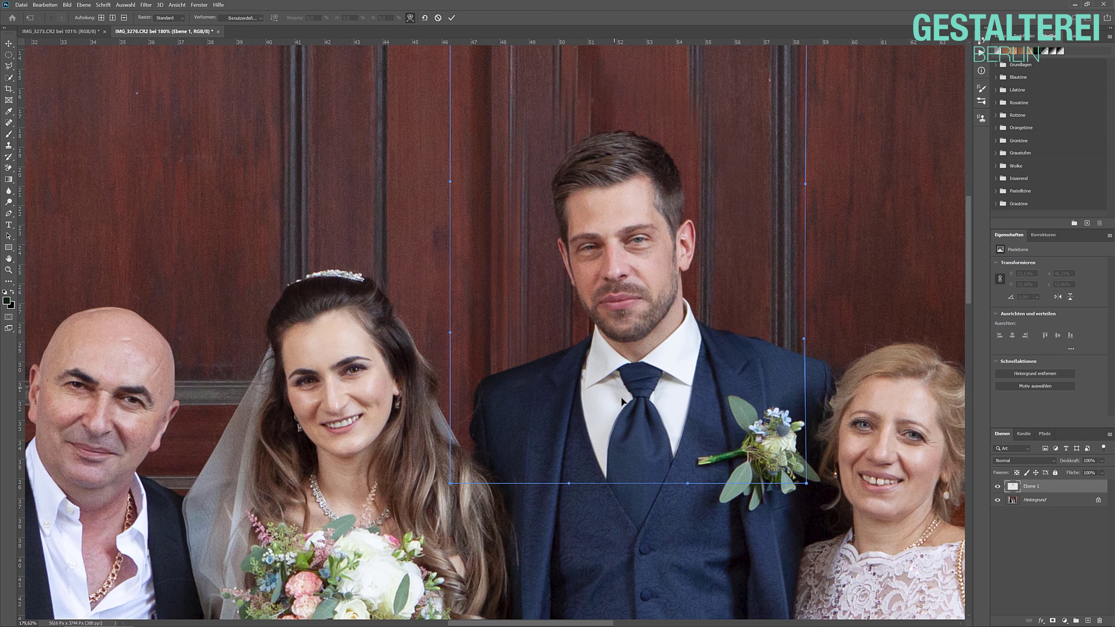
pyautogui.moveTo(592, 434); pyautogui.dragTo(592, 435)
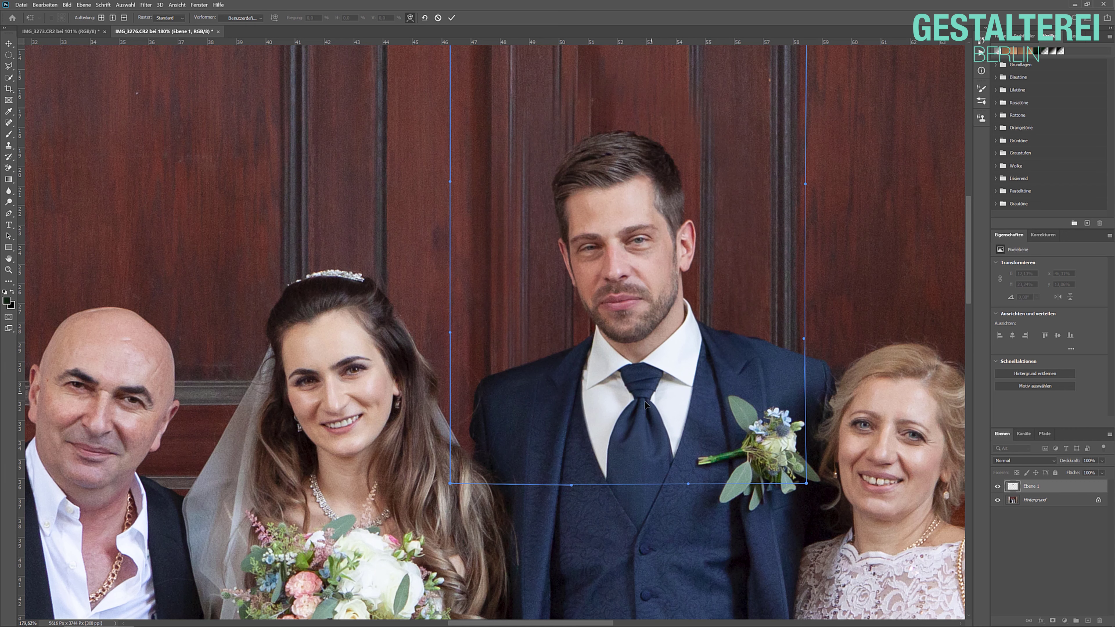
# Step: Refine the warp along the shirt and vest edge beside the tie, and apply the transformation
pyautogui.scroll(5, 590, 425)
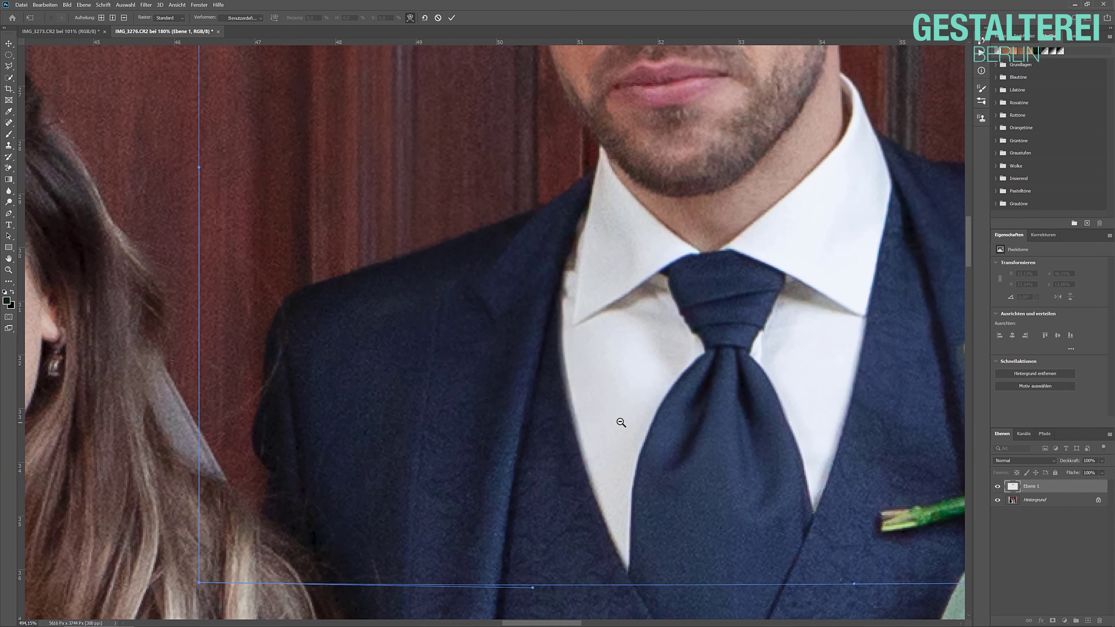
pyautogui.moveTo(629, 395); pyautogui.dragTo(627, 395)
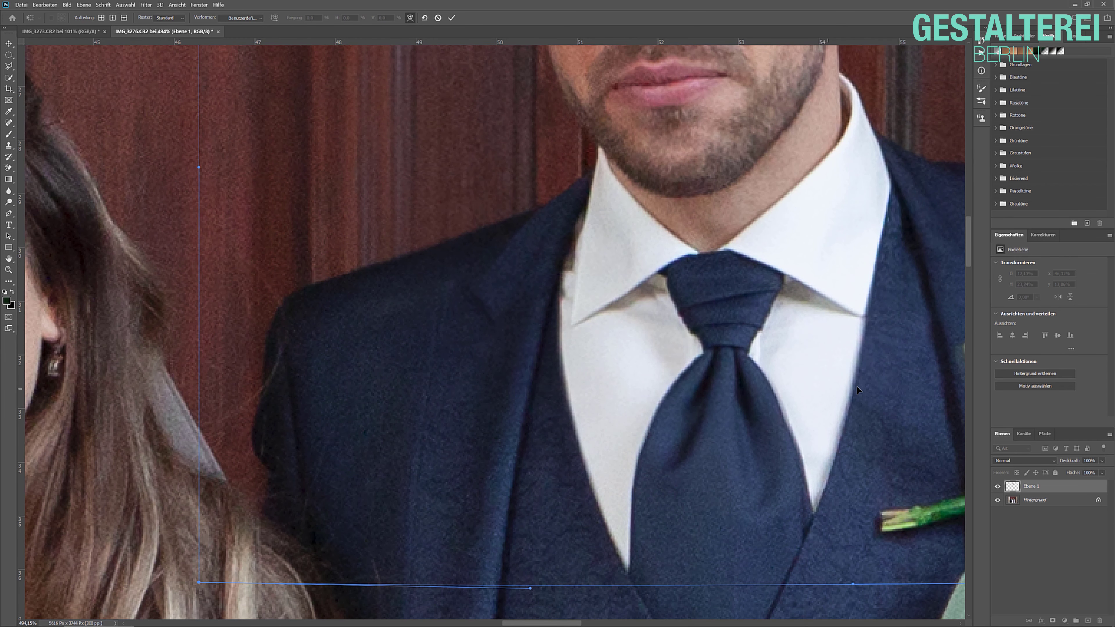
pyautogui.scroll(-5, 905, 382)
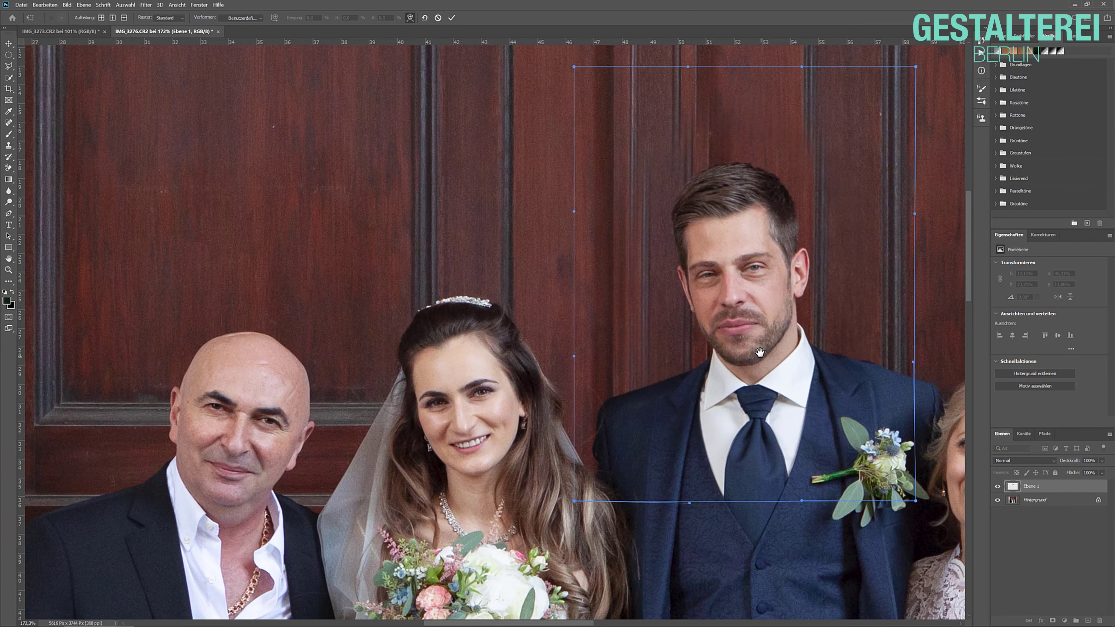
pyautogui.press('Return')
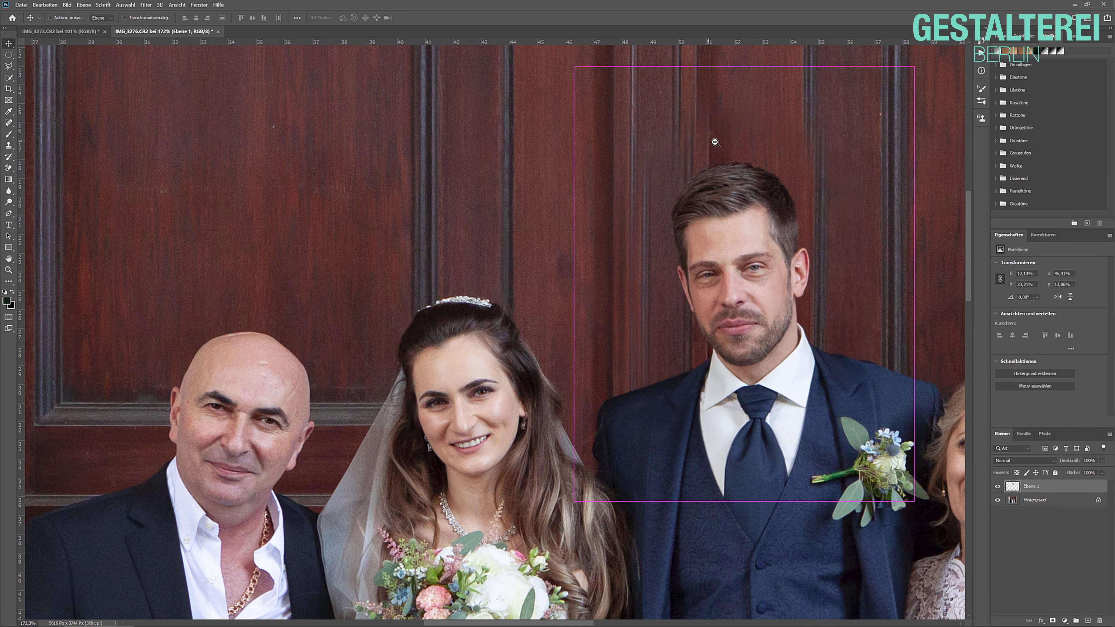
# Step: Add a layer mask to the head layer and set up a smaller soft round brush with black as the foreground colour
pyautogui.scroll(2, 706, 149)
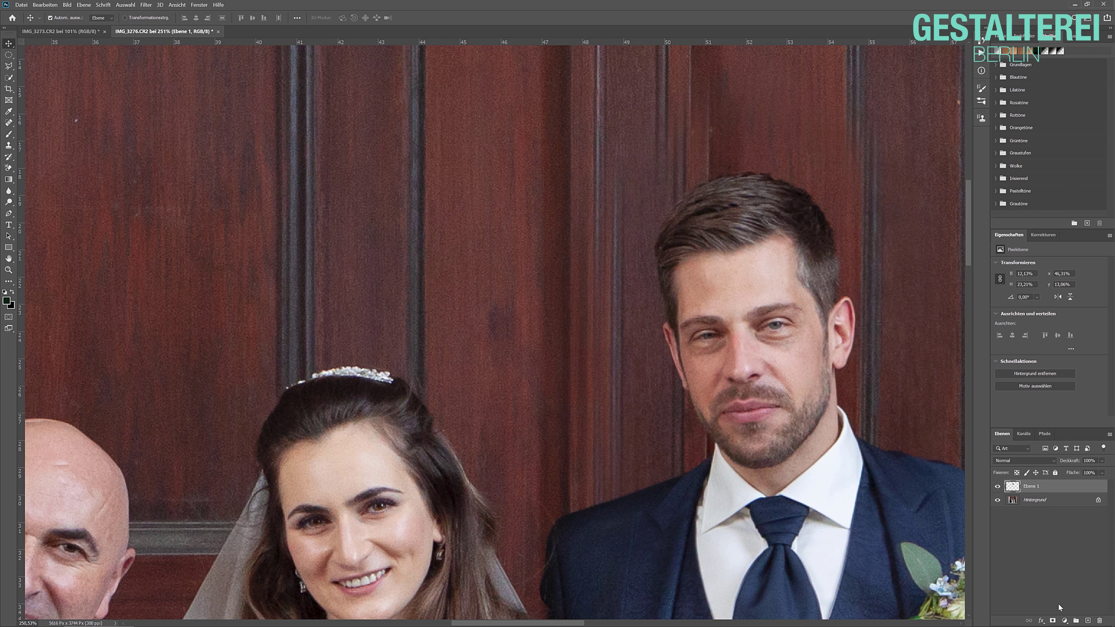
pyautogui.click(1052, 621)
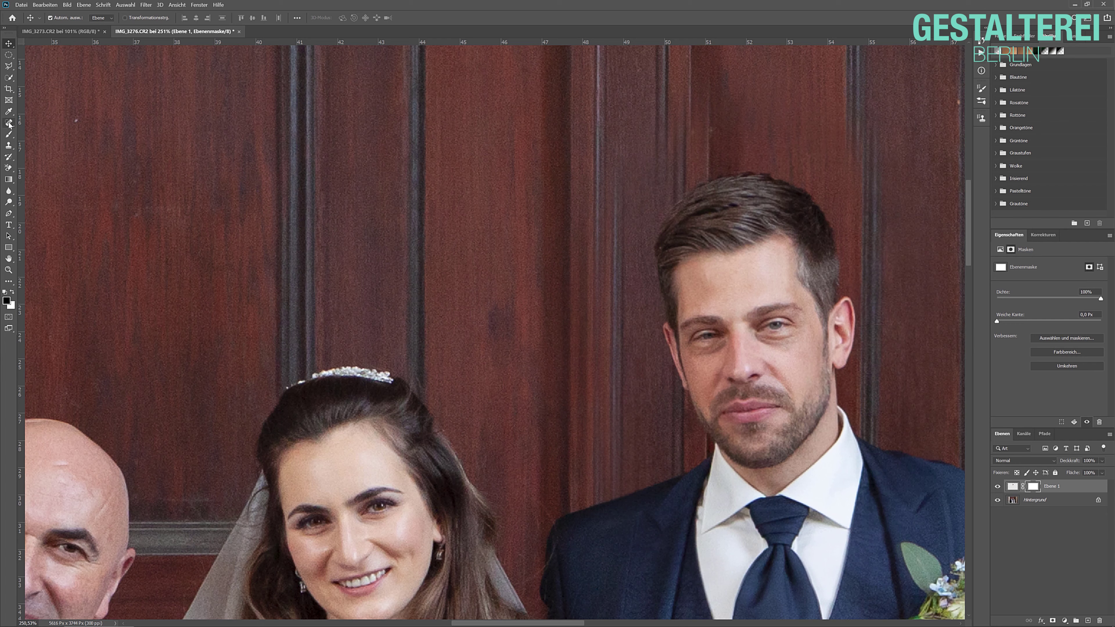
pyautogui.click(9, 134)
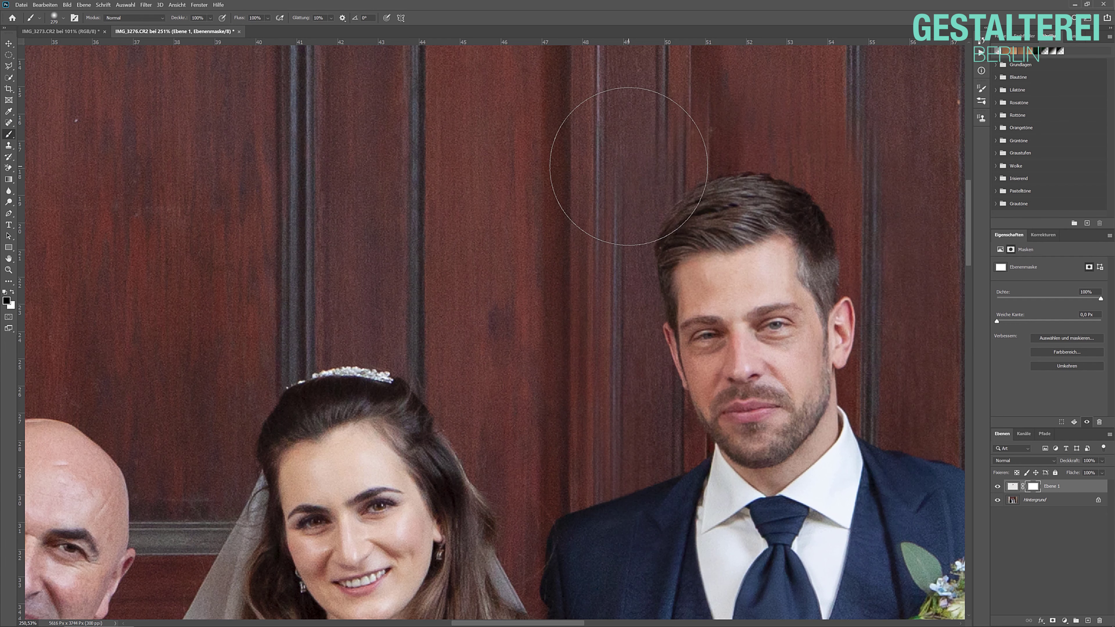
pyautogui.rightClick(599, 141)
pyautogui.click(645, 35)
pyautogui.rightClick(653, 193)
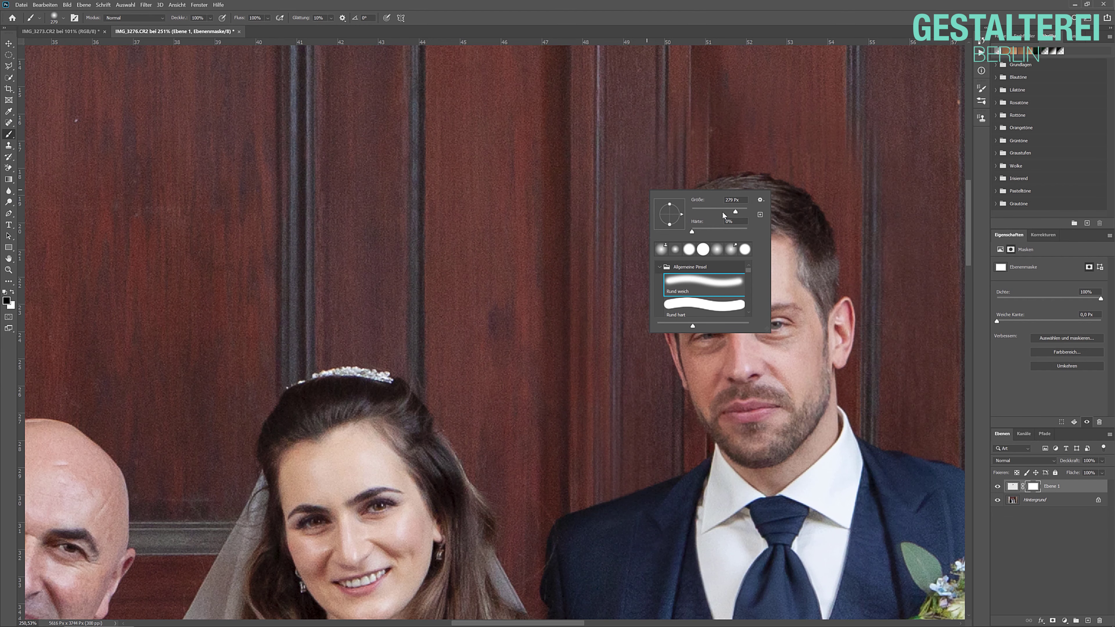
pyautogui.click(721, 3)
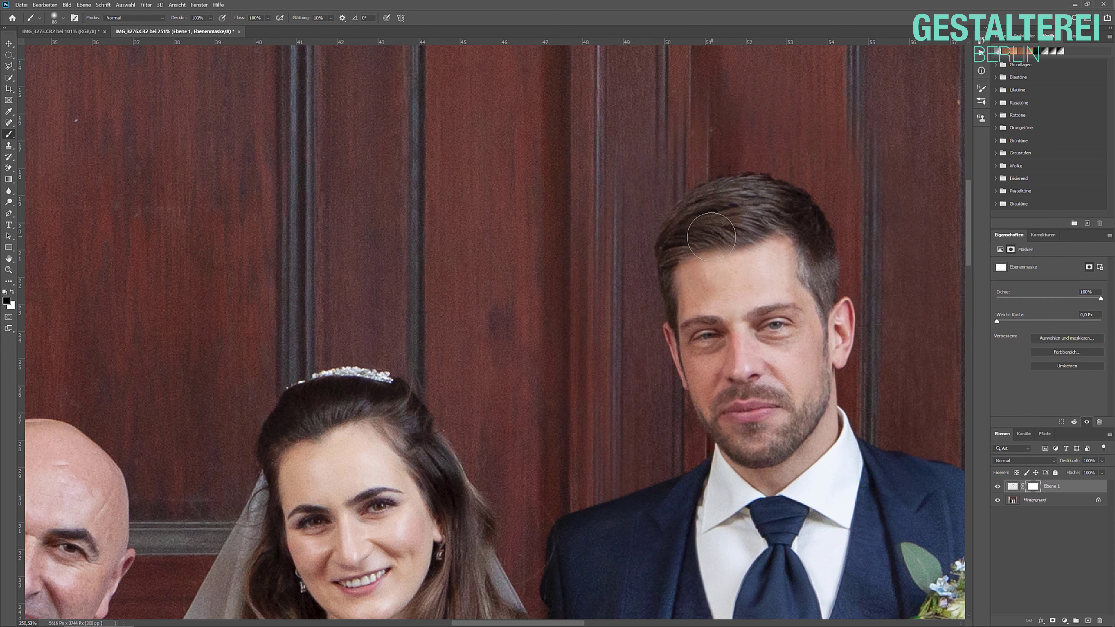
# Step: Undo the layer mask and add a fresh white one to the head layer, with the soft brush enlarged slightly
pyautogui.hotkey('ctrl', 'z')
pyautogui.scroll(-3, 711, 237)
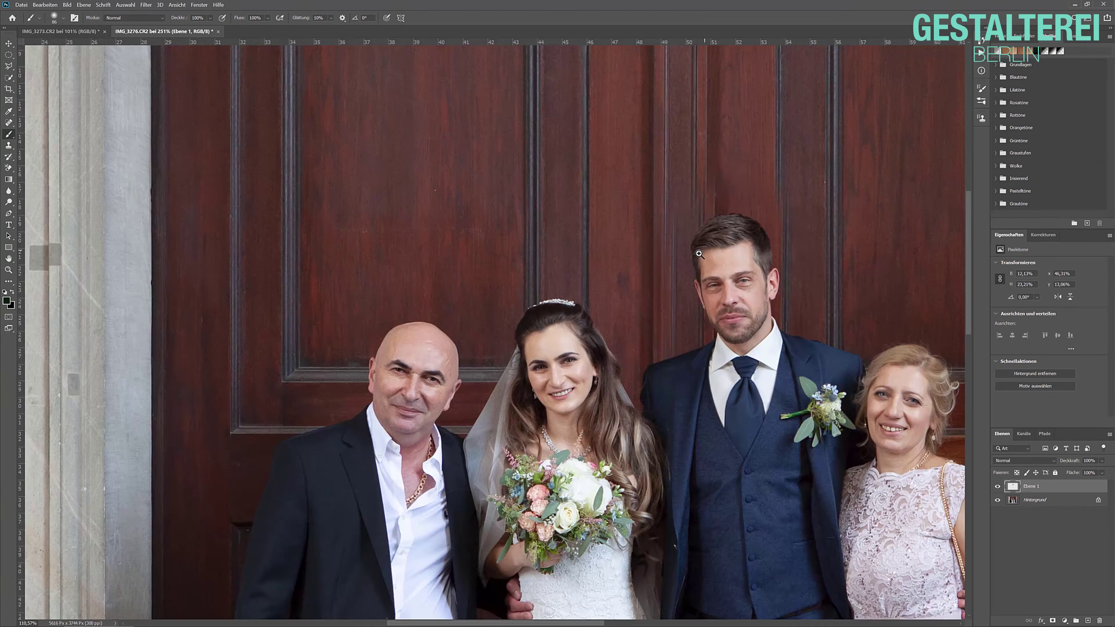
pyautogui.moveTo(710, 214); pyautogui.dragTo(720, 214)
pyautogui.scroll(3, 707, 198)
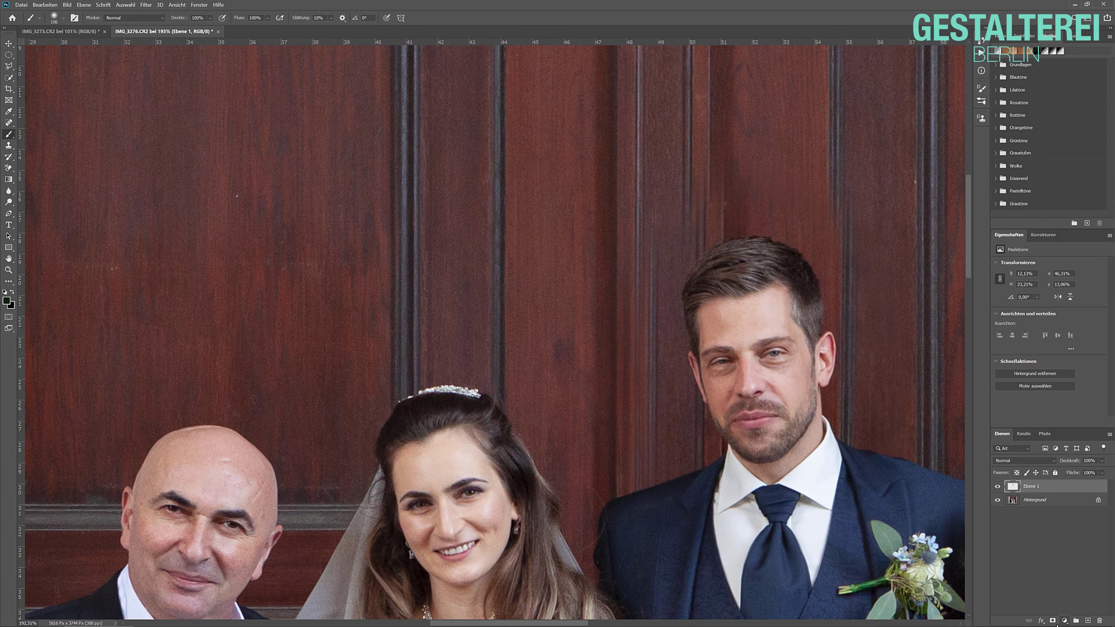
pyautogui.click(1053, 621)
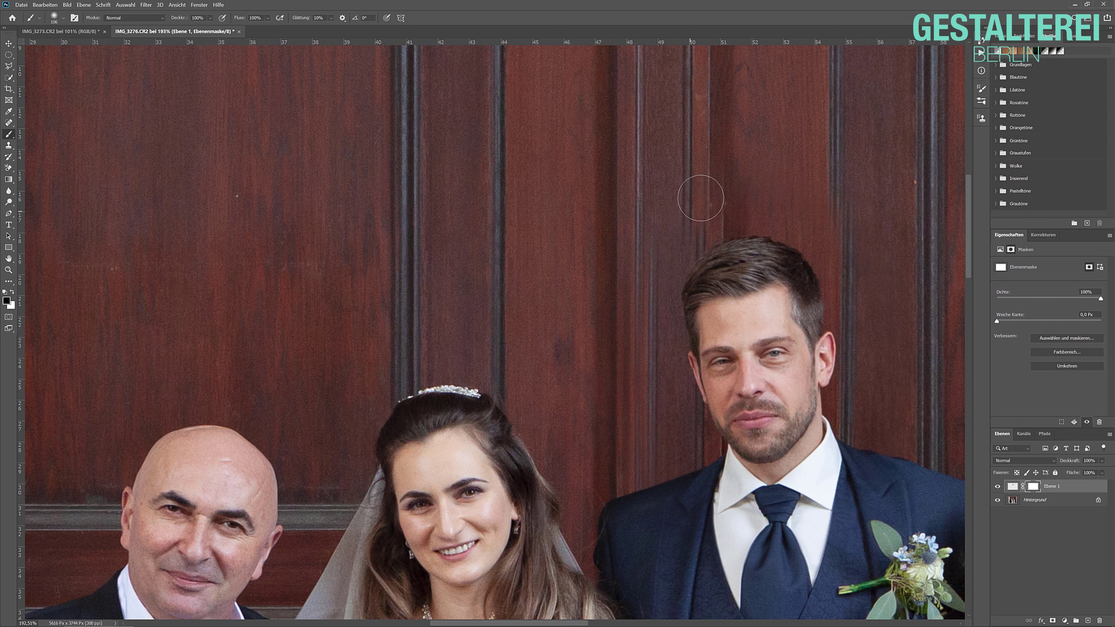
# Step: Paint black on the layer mask along both sides of the groom's head to reveal the original door panels
pyautogui.moveTo(683, 232)
pyautogui.mouseDown()
pyautogui.moveTo(659, 249)
pyautogui.moveTo(655, 279)
pyautogui.moveTo(647, 461)
pyautogui.moveTo(676, 416)
pyautogui.moveTo(656, 338)
pyautogui.mouseUp()
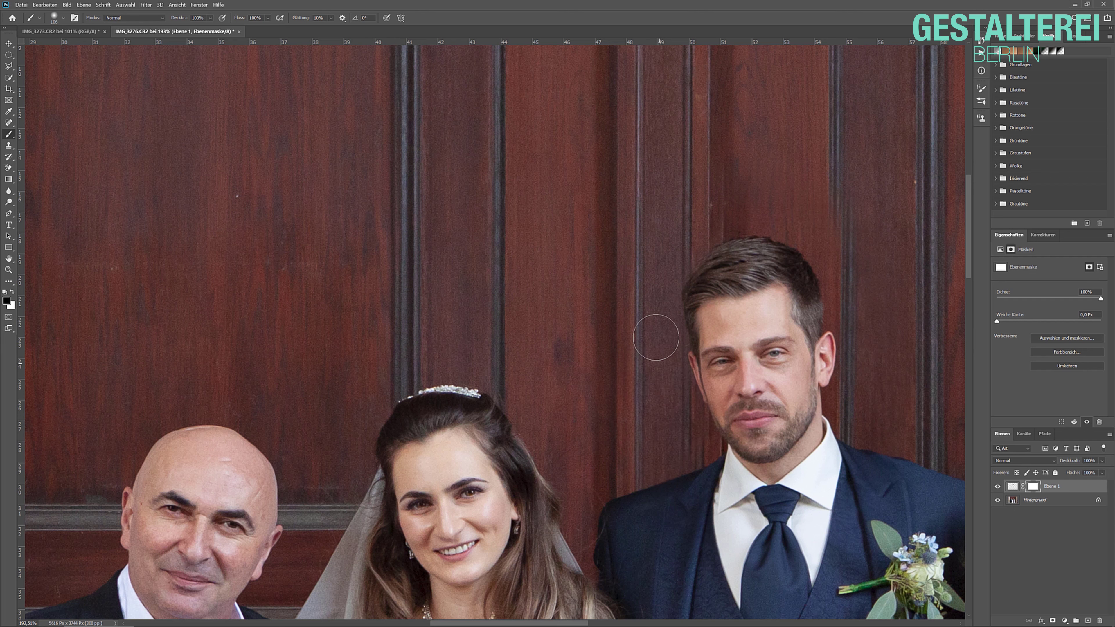
pyautogui.keyDown('alt'); pyautogui.rightClick(673, 411); pyautogui.keyUp('alt')
pyautogui.moveTo(688, 449); pyautogui.dragTo(672, 384)
pyautogui.moveTo(867, 219); pyautogui.dragTo(771, 242)
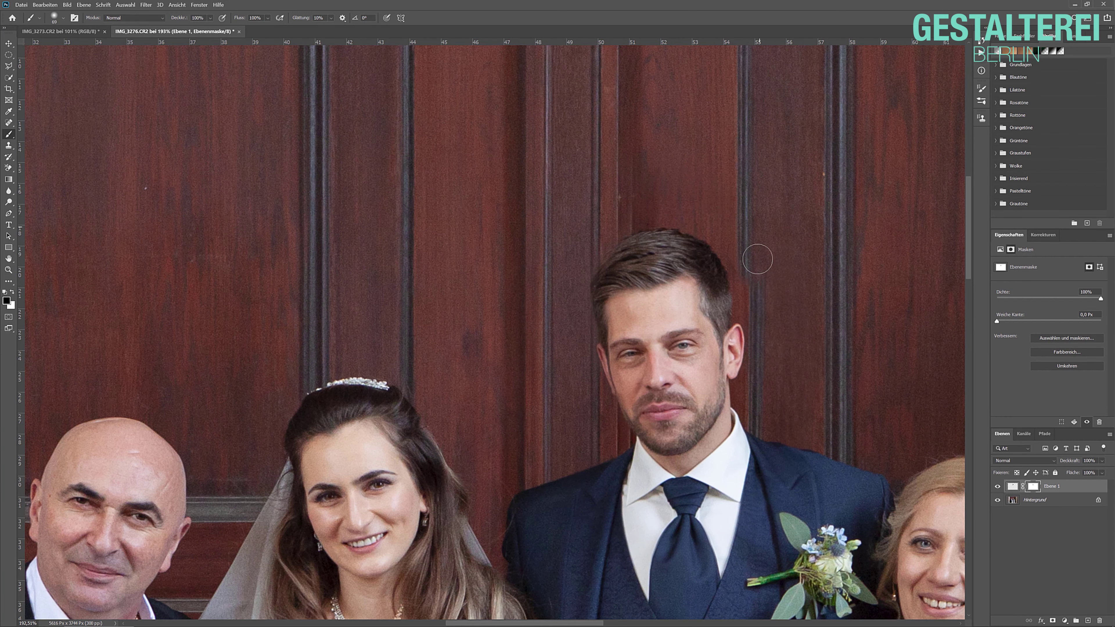
pyautogui.moveTo(760, 319); pyautogui.dragTo(759, 342)
pyautogui.moveTo(761, 345)
pyautogui.mouseDown()
pyautogui.moveTo(761, 423)
pyautogui.moveTo(754, 330)
pyautogui.moveTo(795, 260)
pyautogui.mouseUp()
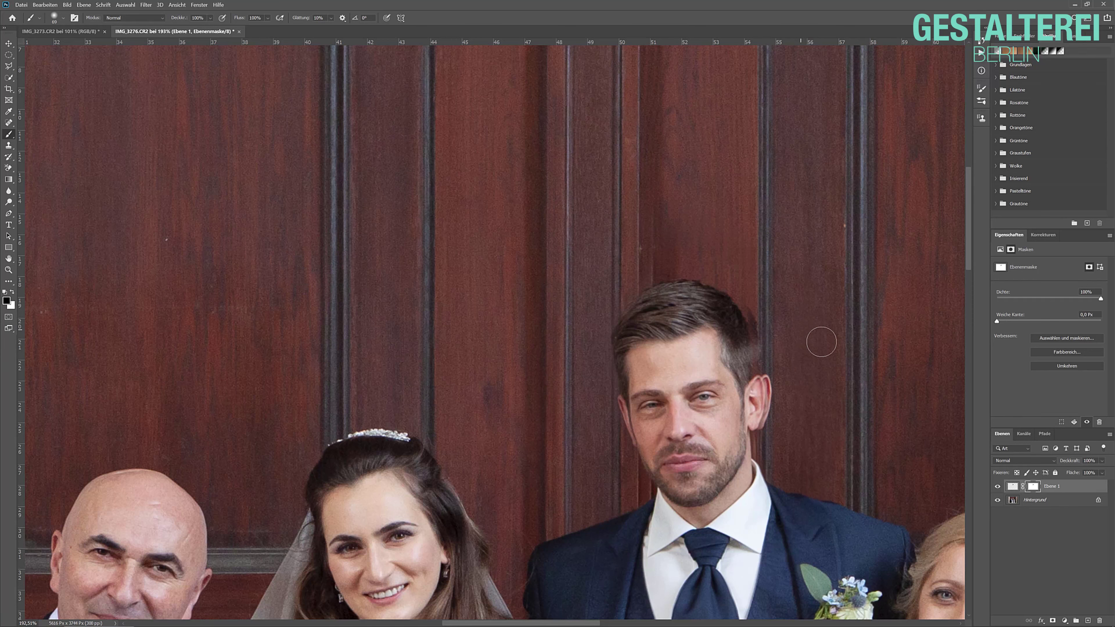
# Step: Add an empty layer directly above the background and set up the Clone Stamp with a much smaller brush
pyautogui.click(1031, 502)
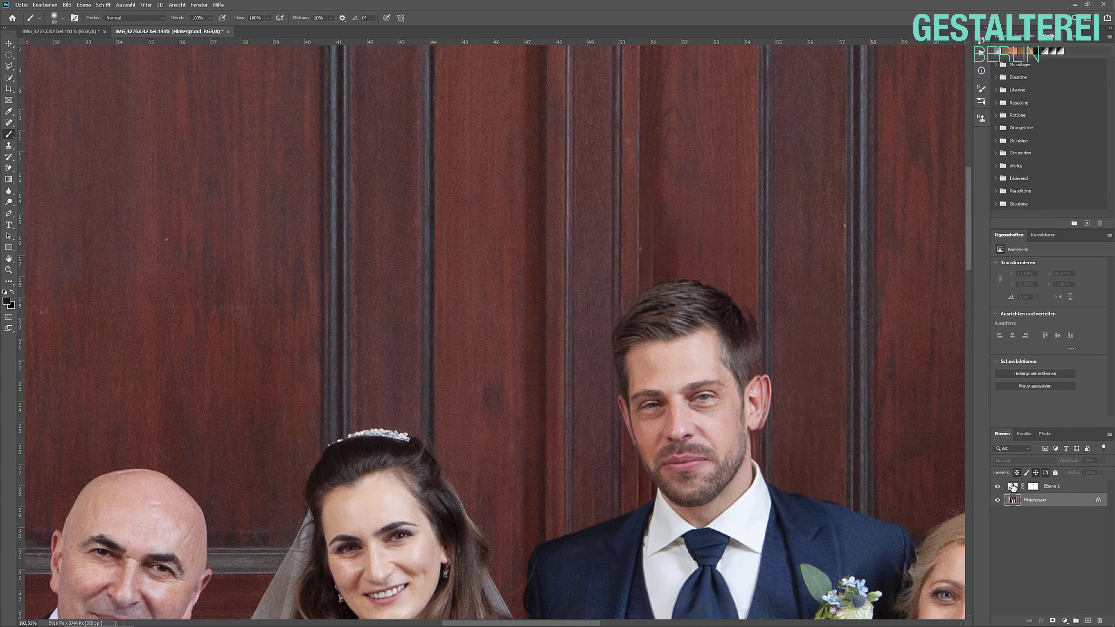
pyautogui.click(1087, 620)
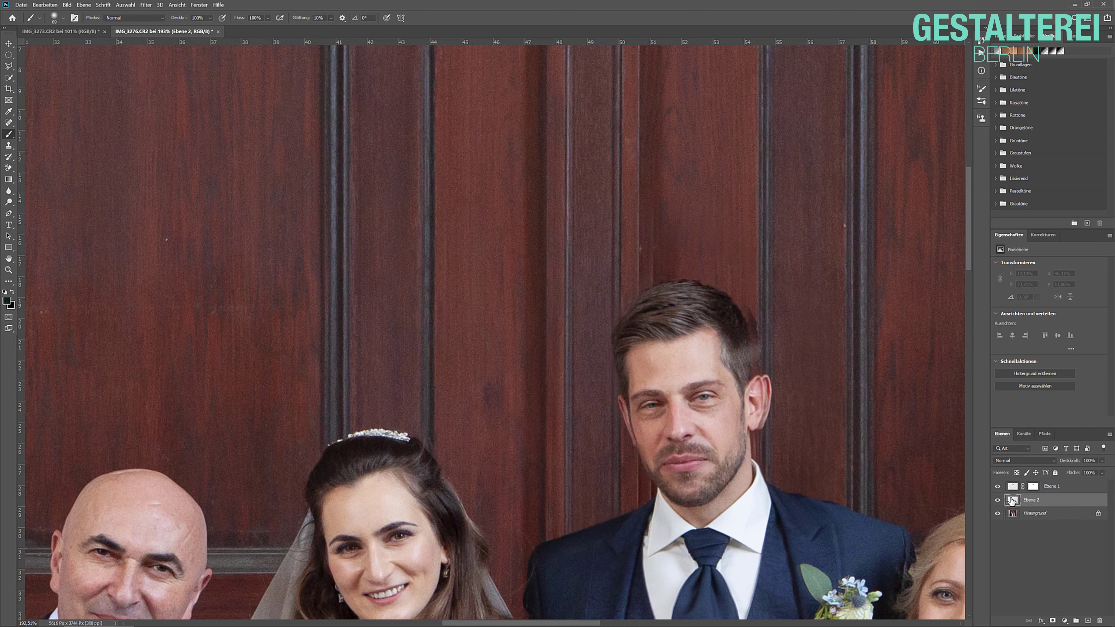
pyautogui.click(8, 145)
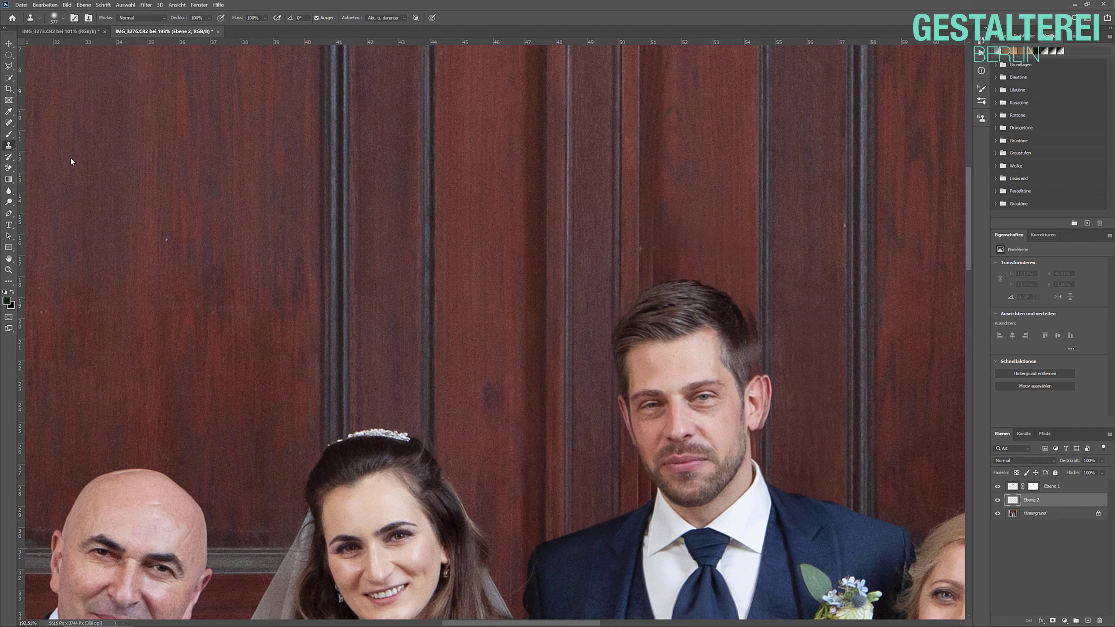
pyautogui.moveTo(543, 225); pyautogui.dragTo(461, 229)
pyautogui.moveTo(778, 263); pyautogui.dragTo(766, 254)
# Step: Clone door panel texture over the leftover original hair beside the back of the groom's head
pyautogui.keyDown('alt'); pyautogui.click(764, 238); pyautogui.keyUp('alt')
pyautogui.moveTo(764, 206); pyautogui.dragTo(763, 158)
pyautogui.click(727, 223)
pyautogui.moveTo(731, 203); pyautogui.dragTo(735, 220)
pyautogui.click(752, 222)
pyautogui.click(754, 221)
pyautogui.click(752, 208)
pyautogui.moveTo(759, 214); pyautogui.dragTo(765, 337)
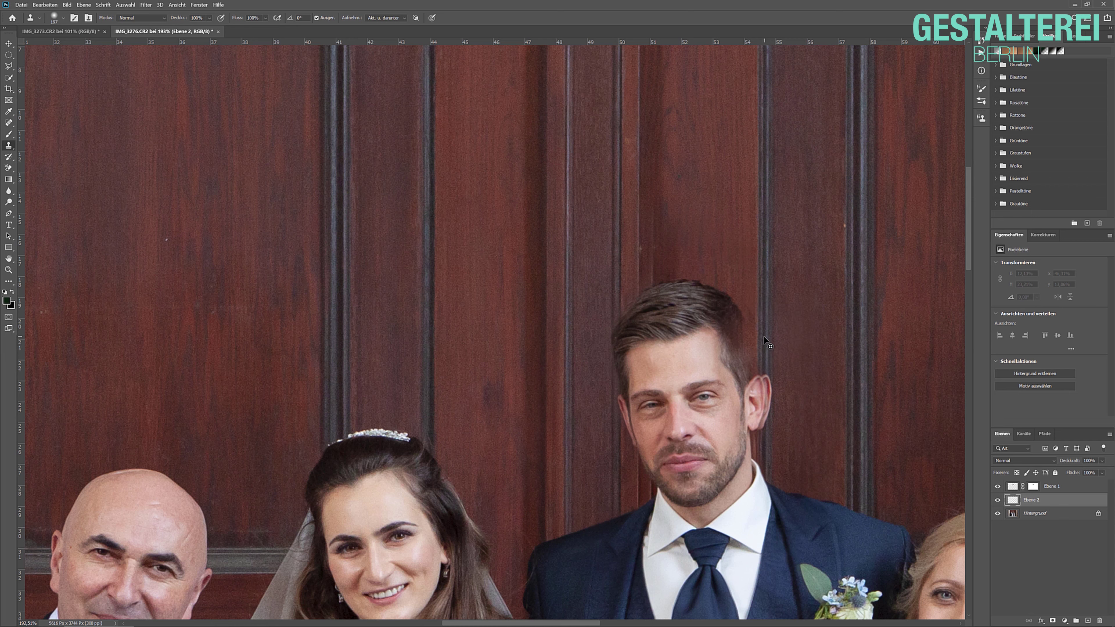
# Step: Sample the dark door moulding above and clone it down past the groom's hair and ear to cover the old head outline
pyautogui.click(764, 341)
pyautogui.click(771, 325)
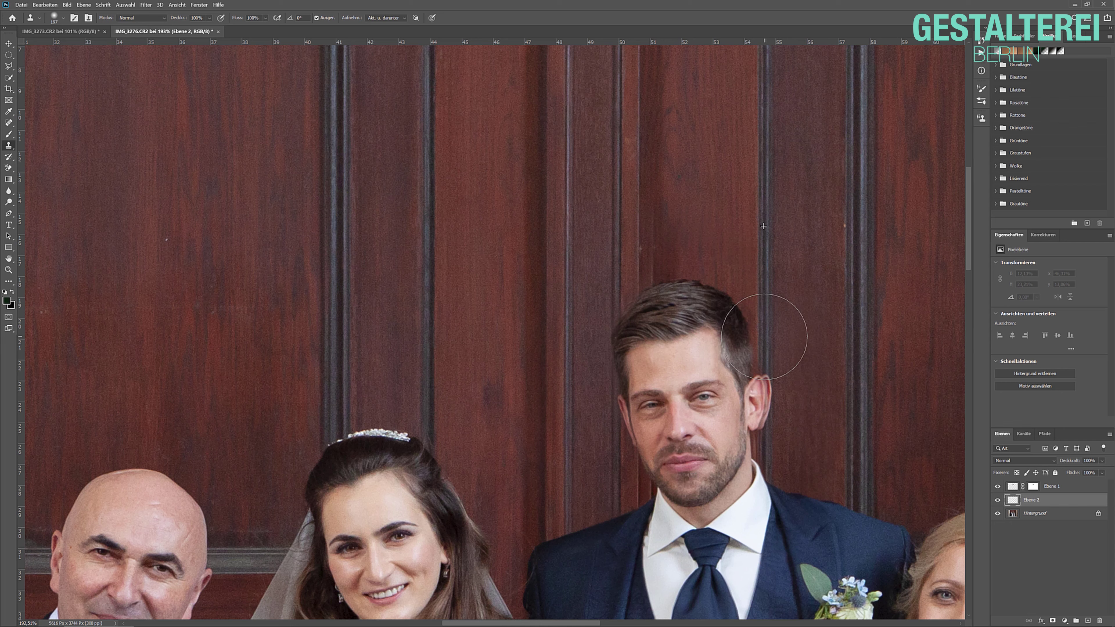
pyautogui.moveTo(771, 316); pyautogui.dragTo(767, 423)
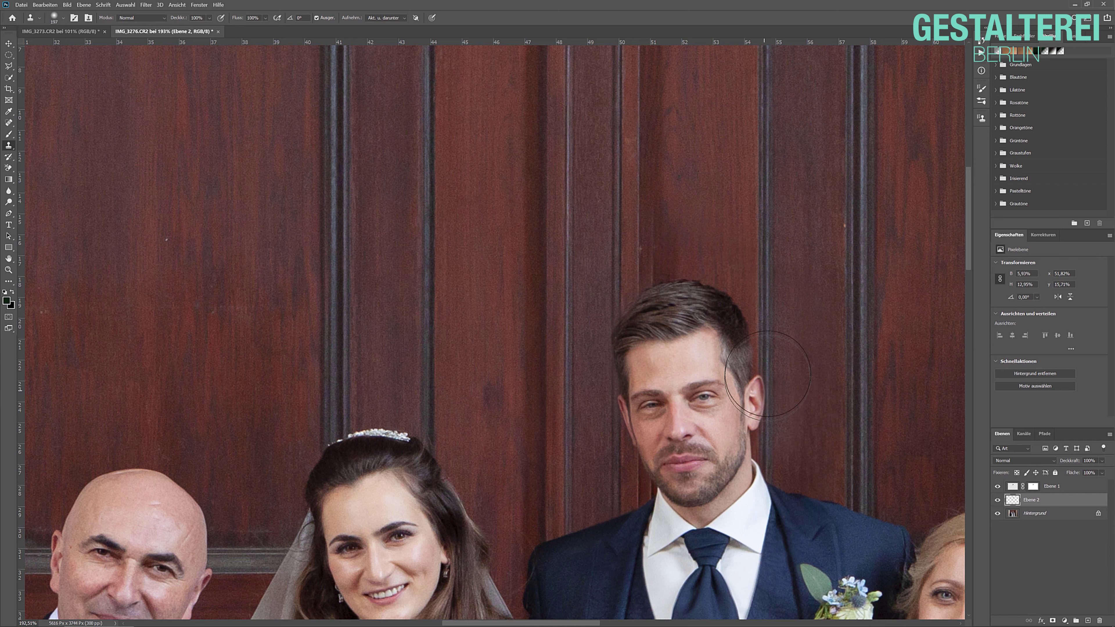
pyautogui.moveTo(802, 349); pyautogui.dragTo(814, 303)
# Step: Compare the retouched photo with the original by toggling all layers except the background, checking the full image
pyautogui.scroll(-4, 820, 325)
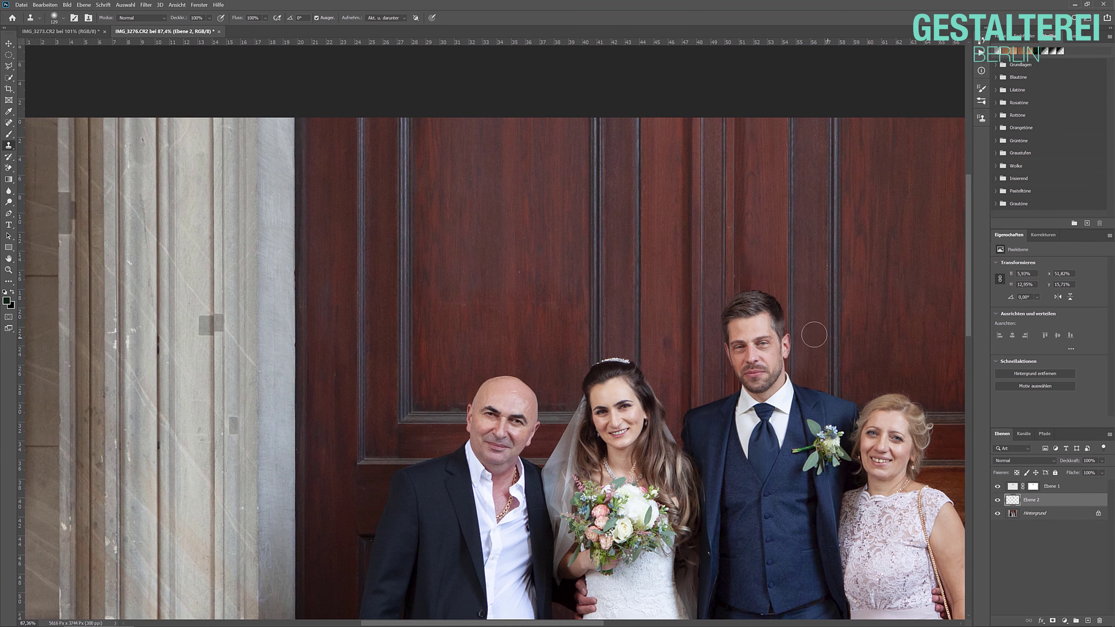
pyautogui.scroll(-1, 836, 342)
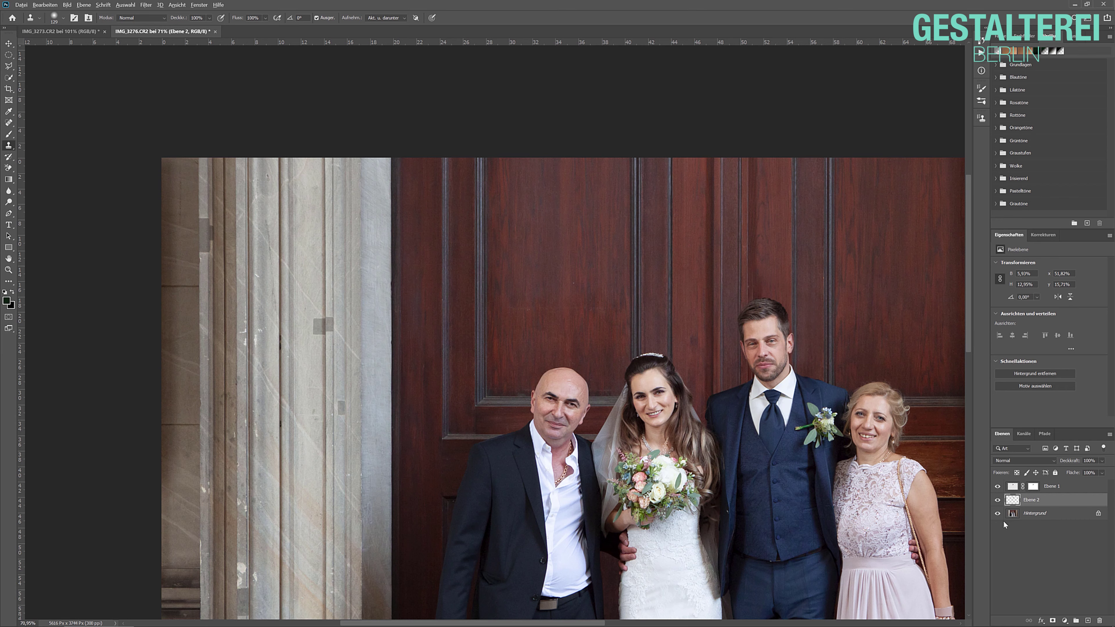
pyautogui.keyDown('alt'); pyautogui.click(998, 514); pyautogui.keyUp('alt')
pyautogui.keyDown('alt'); pyautogui.click(998, 514); pyautogui.keyUp('alt')
pyautogui.keyDown('alt'); pyautogui.click(997, 514); pyautogui.keyUp('alt')
pyautogui.keyDown('alt'); pyautogui.click(997, 514); pyautogui.keyUp('alt')
pyautogui.scroll(-3, 820, 475)
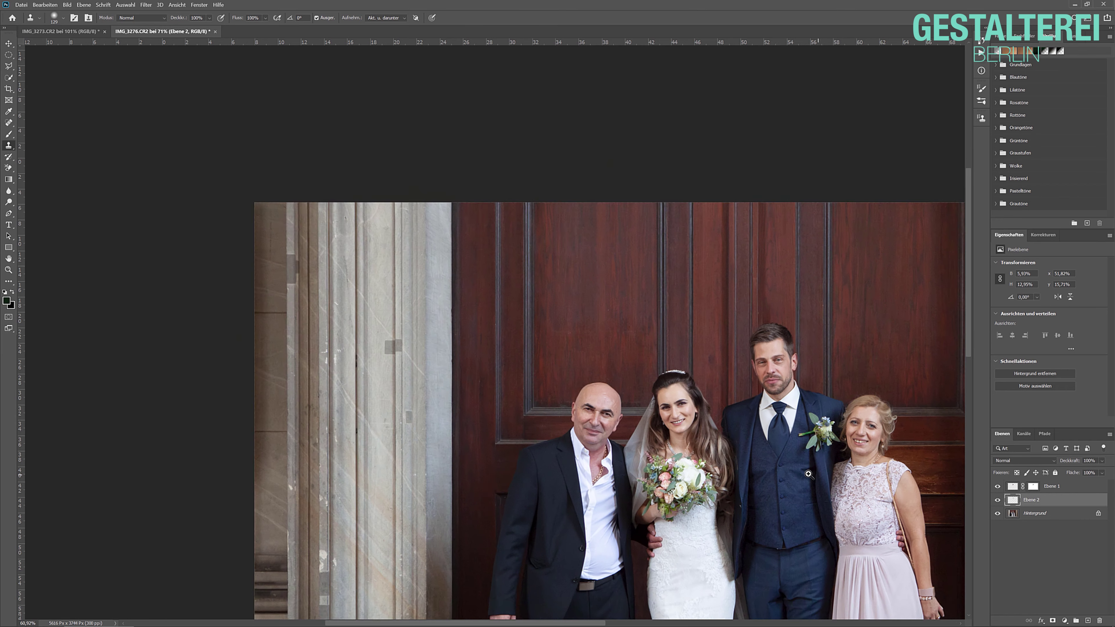
pyautogui.scroll(1, 433, 251)
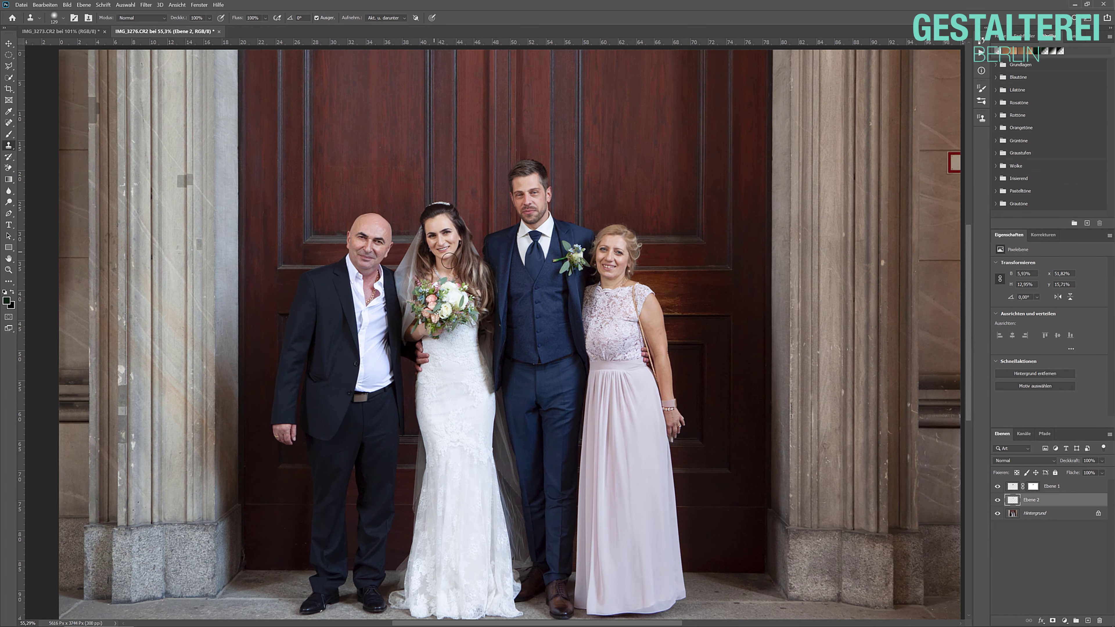
pyautogui.keyDown('alt'); pyautogui.click(998, 514); pyautogui.keyUp('alt')
pyautogui.keyDown('alt'); pyautogui.click(998, 513); pyautogui.keyUp('alt')
# Step: Add a Curves adjustment clipped to the groom's head layer and raise its midtones slightly
pyautogui.click(1012, 488)
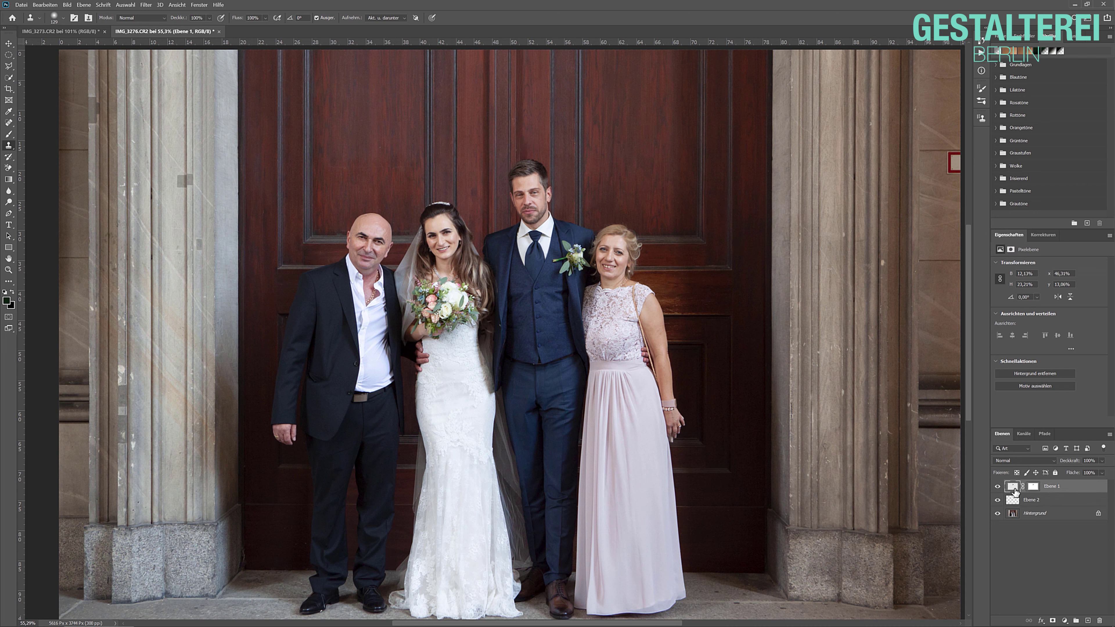
pyautogui.click(1065, 620)
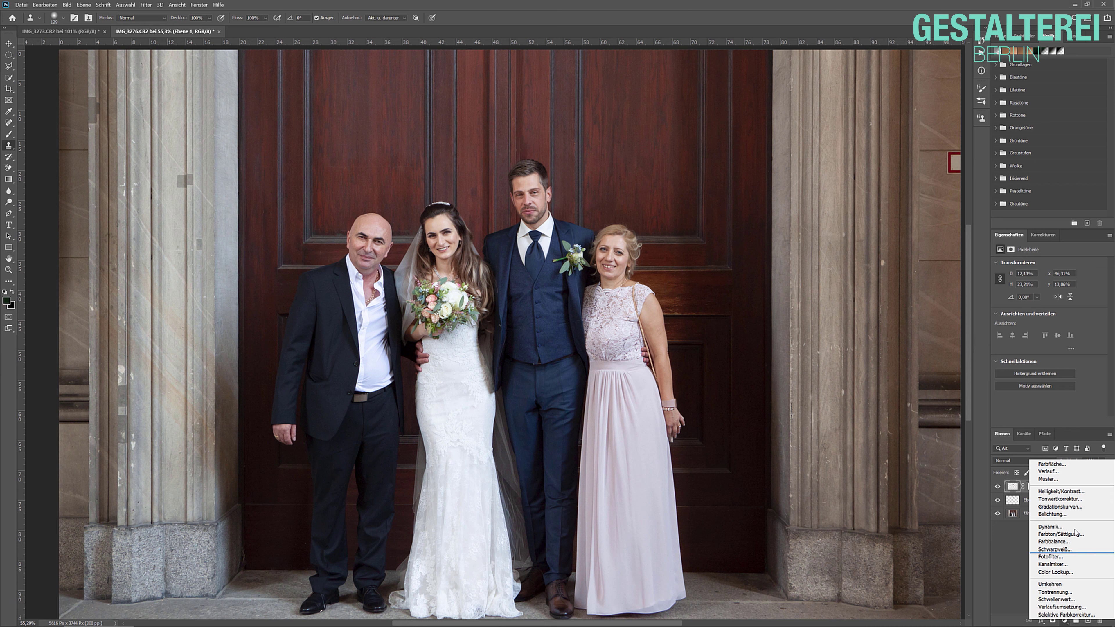
pyautogui.click(1076, 508)
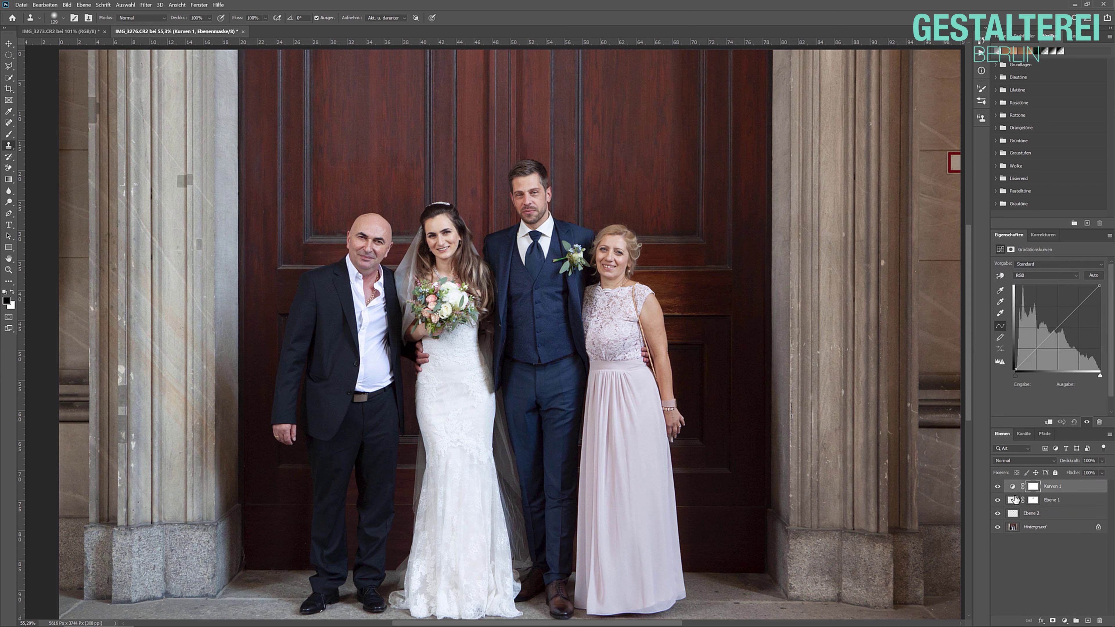
pyautogui.keyDown('alt'); pyautogui.click(1014, 492); pyautogui.keyUp('alt')
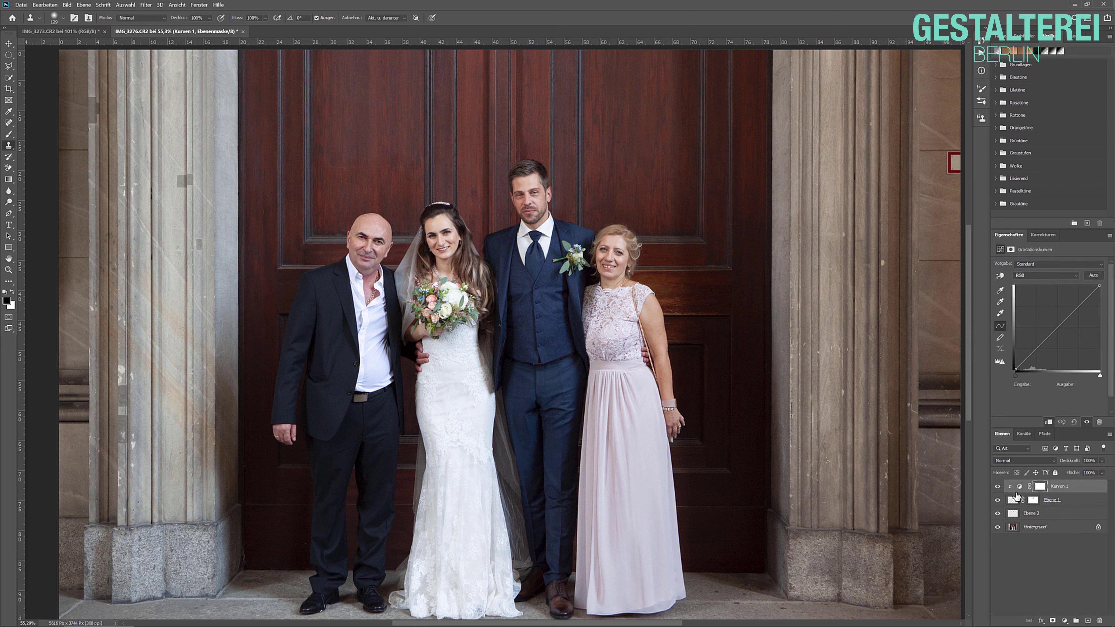
pyautogui.click(1058, 323)
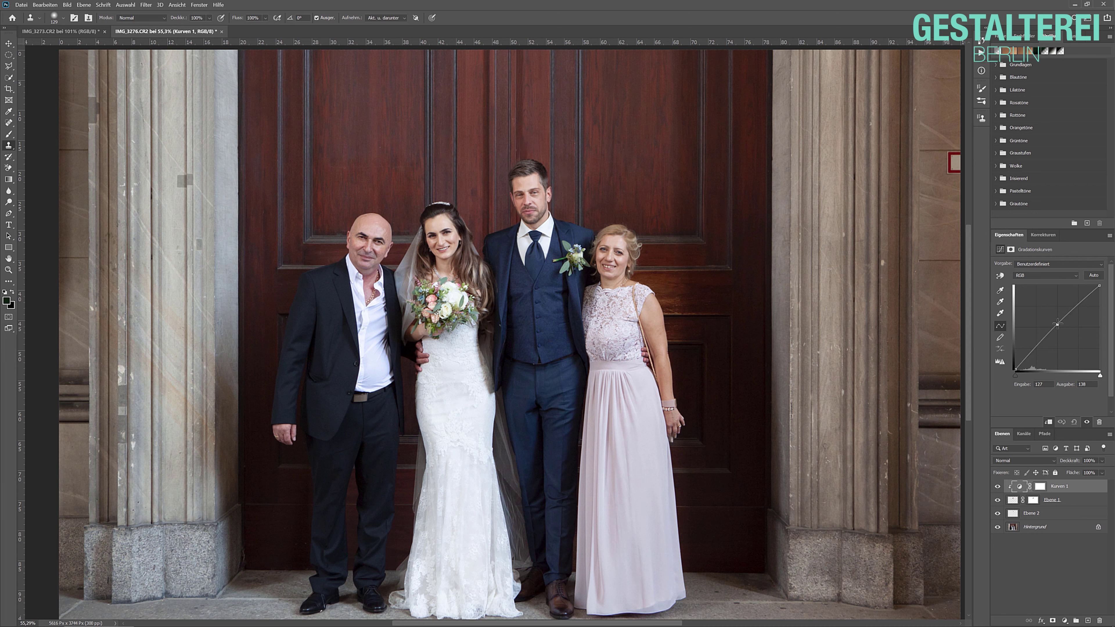
pyautogui.moveTo(1058, 324)
pyautogui.mouseDown()
pyautogui.moveTo(1066, 331)
pyautogui.moveTo(1063, 322)
pyautogui.mouseUp()
# Step: Stamp the visible result onto a new top layer, and merge all layers down into a single background
pyautogui.click(1016, 489)
pyautogui.moveTo(1018, 523); pyautogui.dragTo(1013, 484)
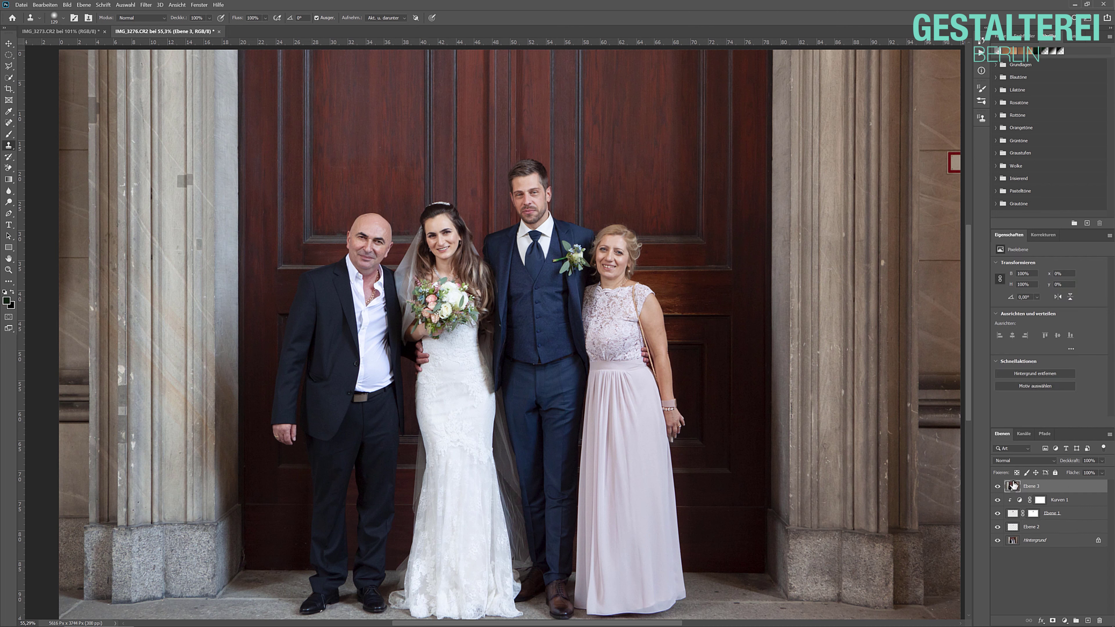
pyautogui.click(1020, 543)
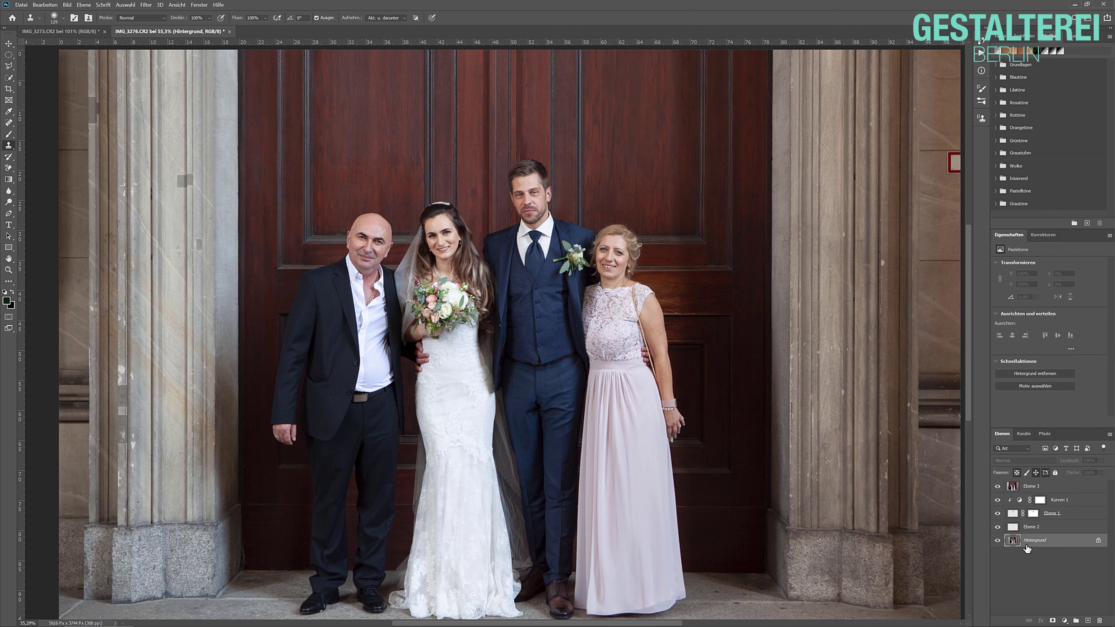
pyautogui.keyDown('shift'); pyautogui.click(1058, 487); pyautogui.keyUp('shift')
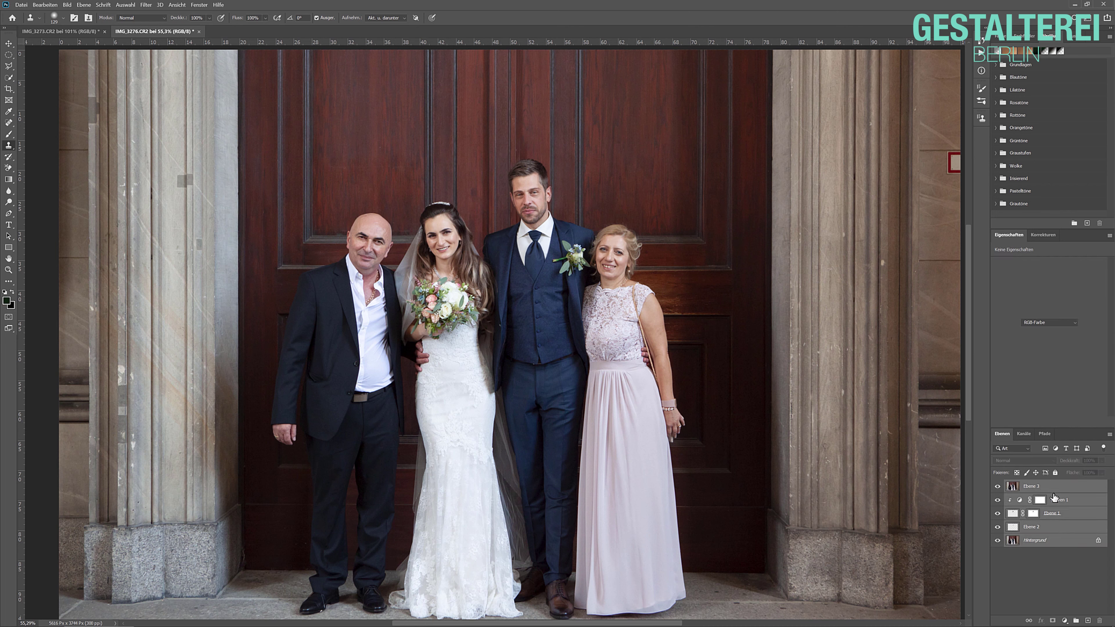
pyautogui.hotkey('ctrl', 'e')
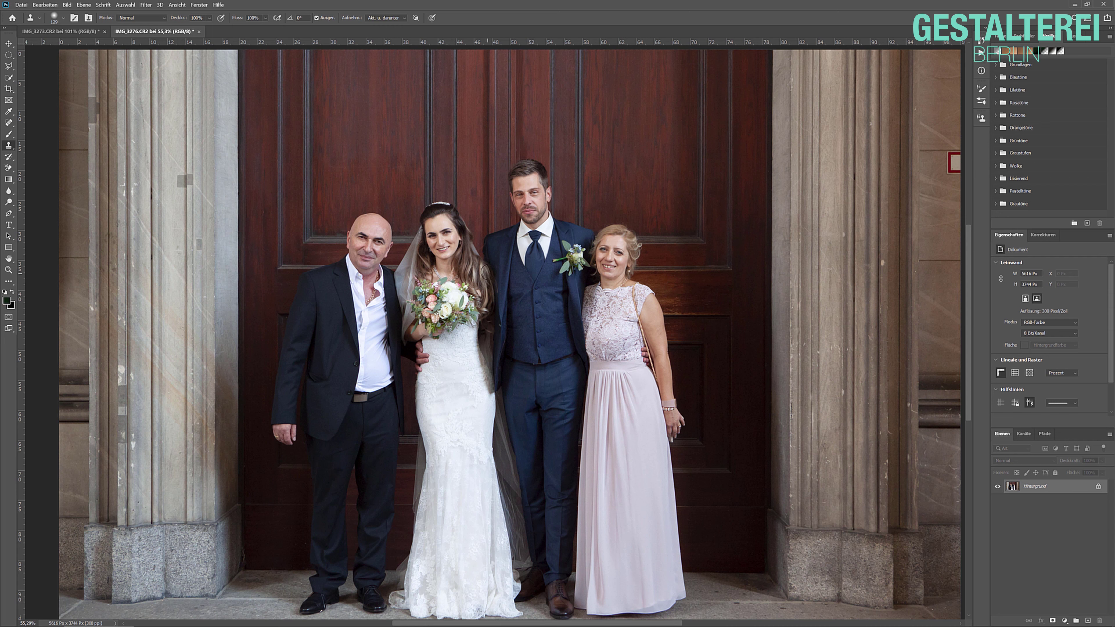
# Step: Add an empty layer above the merged background and shrink the Clone Stamp brush for retouching the left pillar
pyautogui.moveTo(432, 290); pyautogui.dragTo(474, 261)
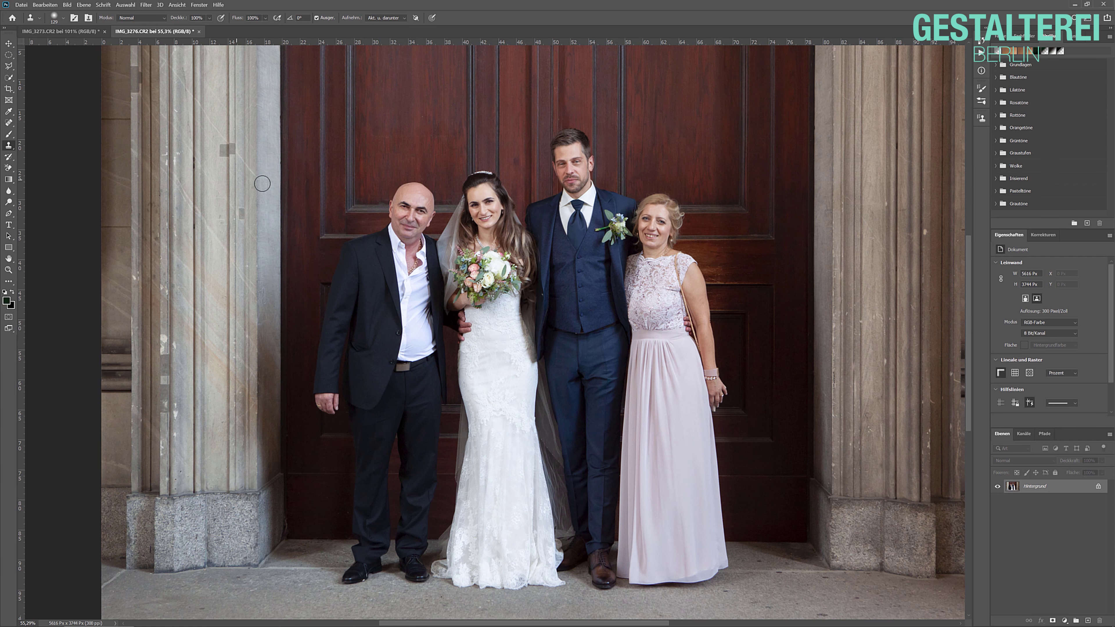
pyautogui.scroll(1, 257, 192)
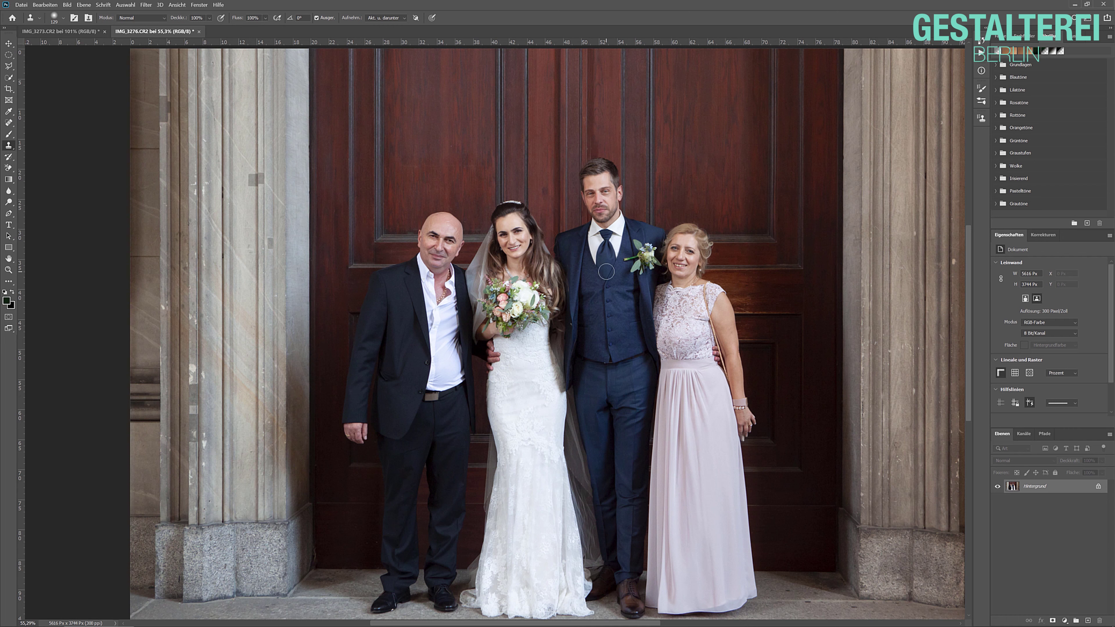
pyautogui.click(1088, 620)
pyautogui.scroll(5, 247, 190)
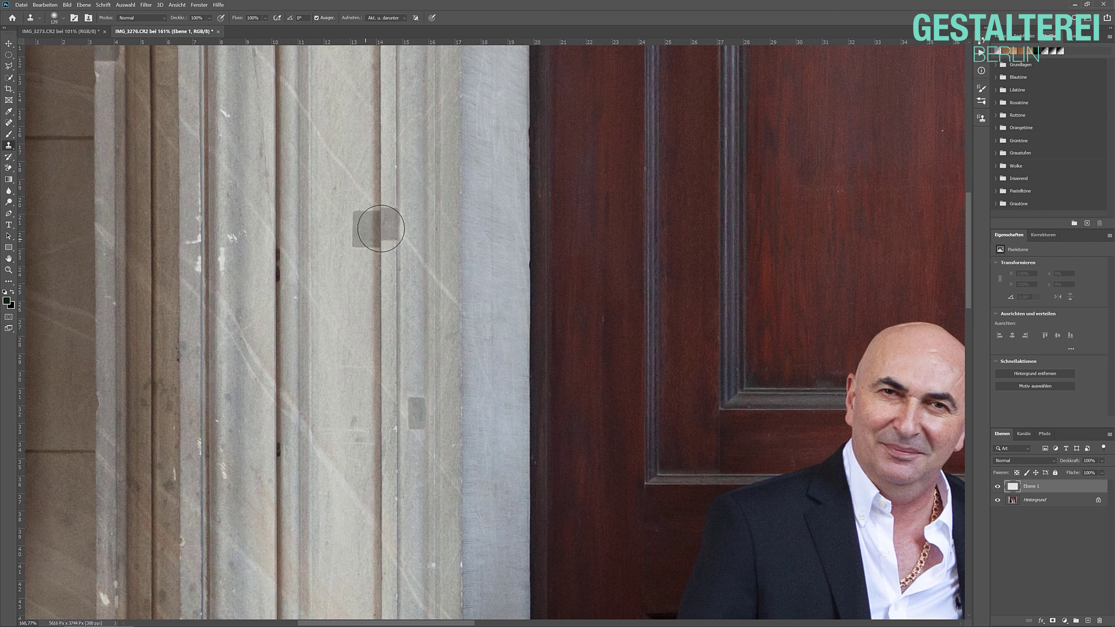
pyautogui.keyDown('alt'); pyautogui.rightClick(359, 288); pyautogui.keyUp('alt')
pyautogui.moveTo(332, 299); pyautogui.dragTo(353, 292)
pyautogui.keyDown('alt'); pyautogui.click(353, 291); pyautogui.keyUp('alt')
pyautogui.moveTo(357, 252)
pyautogui.mouseDown()
pyautogui.moveTo(381, 237)
pyautogui.moveTo(382, 253)
pyautogui.moveTo(387, 235)
pyautogui.moveTo(381, 259)
pyautogui.mouseUp()
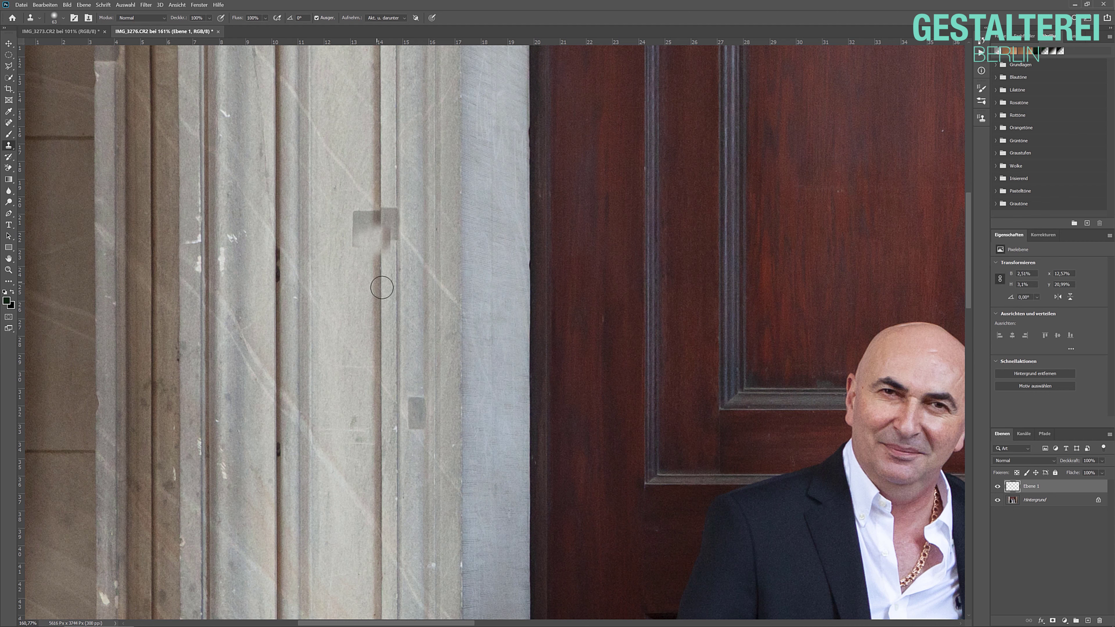
pyautogui.hotkey('ctrl', 'z')
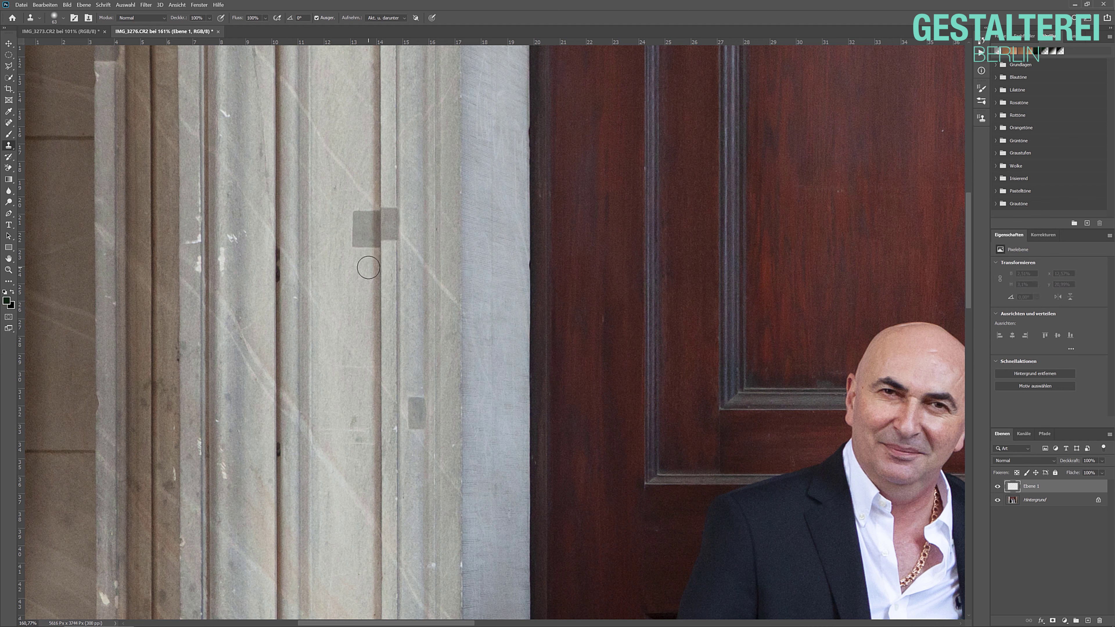
# Step: Clone clean stone over the large grey patch on the left pillar and the smaller rectangular patch below it
pyautogui.moveTo(375, 303); pyautogui.dragTo(383, 292)
pyautogui.keyDown('alt'); pyautogui.click(381, 242); pyautogui.keyUp('alt')
pyautogui.click(381, 243)
pyautogui.moveTo(380, 243)
pyautogui.mouseDown()
pyautogui.moveTo(362, 238)
pyautogui.moveTo(361, 225)
pyautogui.moveTo(379, 212)
pyautogui.moveTo(393, 241)
pyautogui.moveTo(394, 207)
pyautogui.moveTo(348, 217)
pyautogui.moveTo(365, 213)
pyautogui.mouseUp()
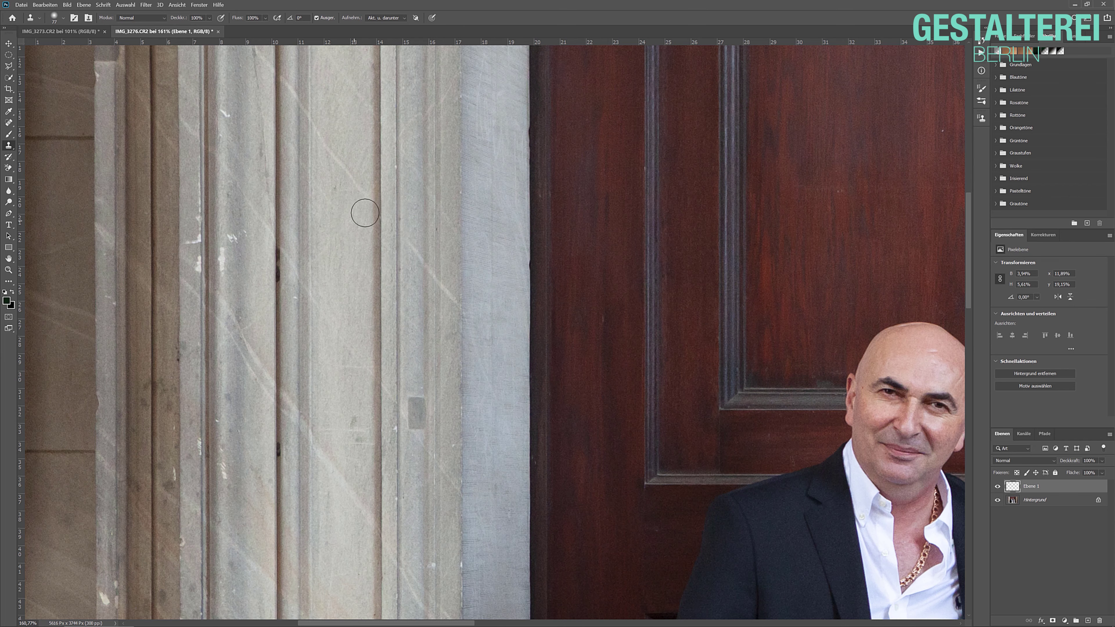
pyautogui.moveTo(414, 343); pyautogui.dragTo(408, 250)
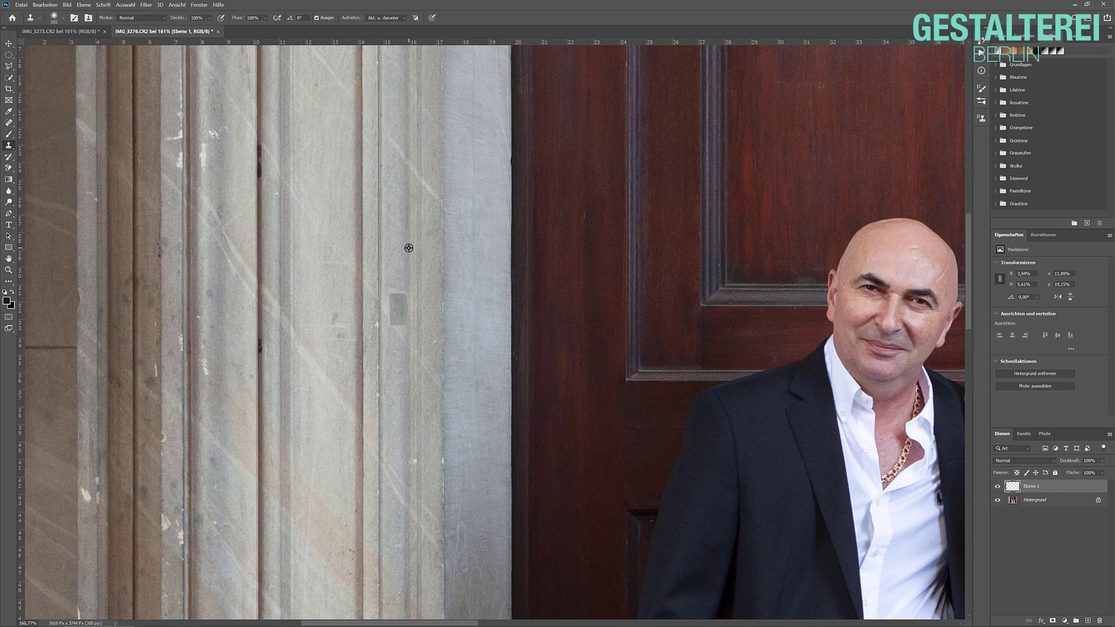
pyautogui.moveTo(408, 303)
pyautogui.mouseDown()
pyautogui.moveTo(398, 301)
pyautogui.moveTo(401, 315)
pyautogui.mouseUp()
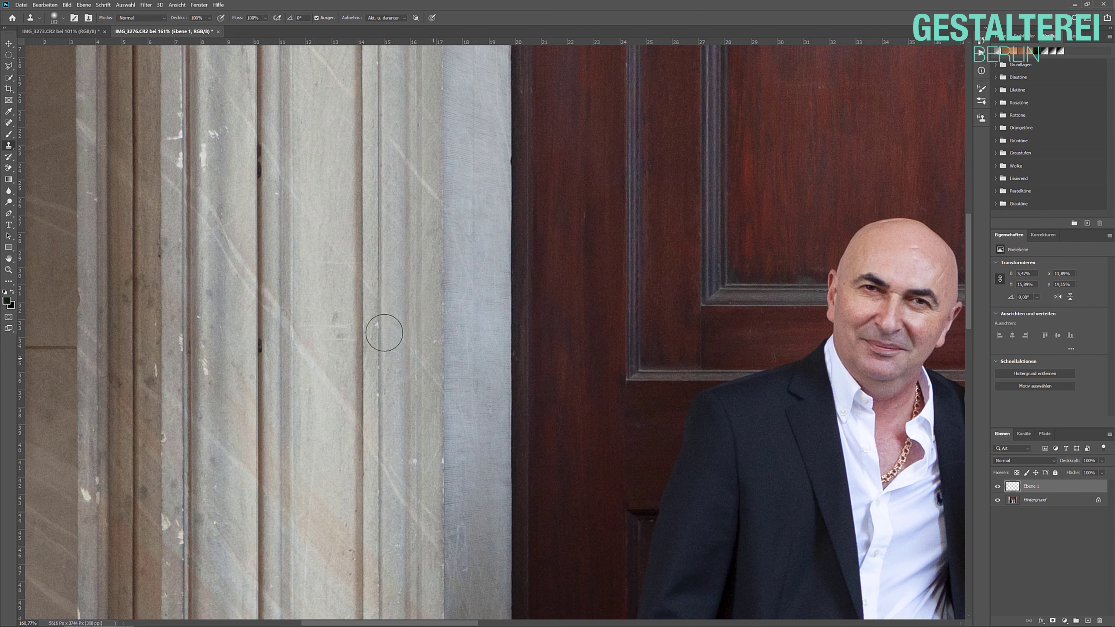
# Step: Clone stone over the grey patch near the left pillar's outer edge and over the white spots on its light column
pyautogui.moveTo(343, 281); pyautogui.dragTo(417, 243)
pyautogui.moveTo(357, 198); pyautogui.dragTo(521, 352)
pyautogui.moveTo(434, 192); pyautogui.dragTo(496, 319)
pyautogui.moveTo(416, 265); pyautogui.dragTo(476, 317)
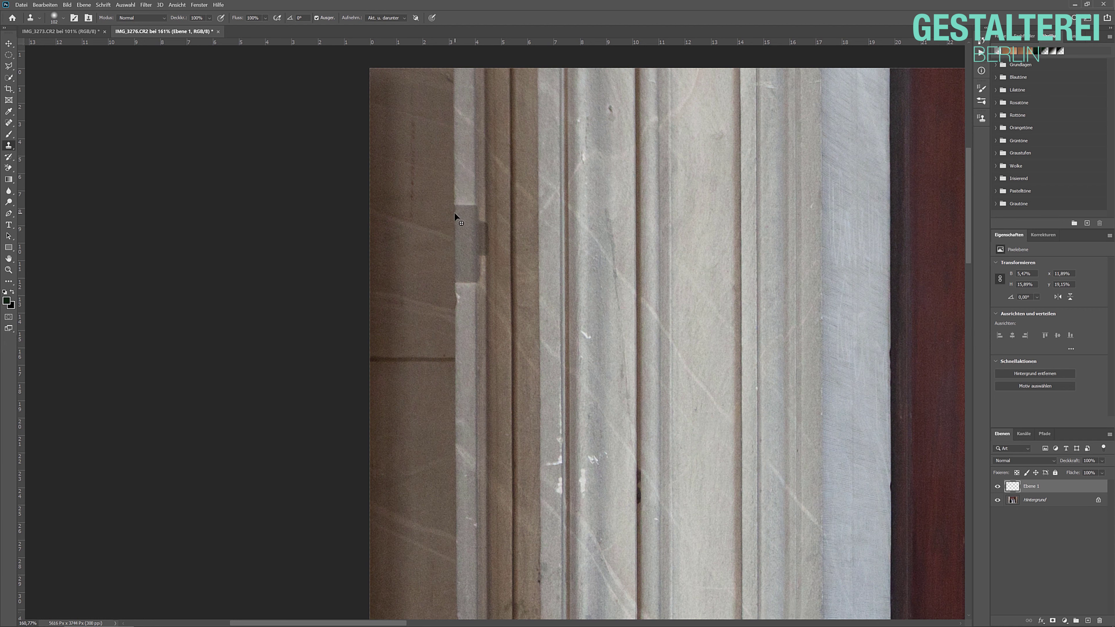
pyautogui.moveTo(455, 214)
pyautogui.mouseDown()
pyautogui.moveTo(483, 222)
pyautogui.moveTo(467, 270)
pyautogui.moveTo(478, 269)
pyautogui.moveTo(458, 235)
pyautogui.moveTo(466, 279)
pyautogui.mouseUp()
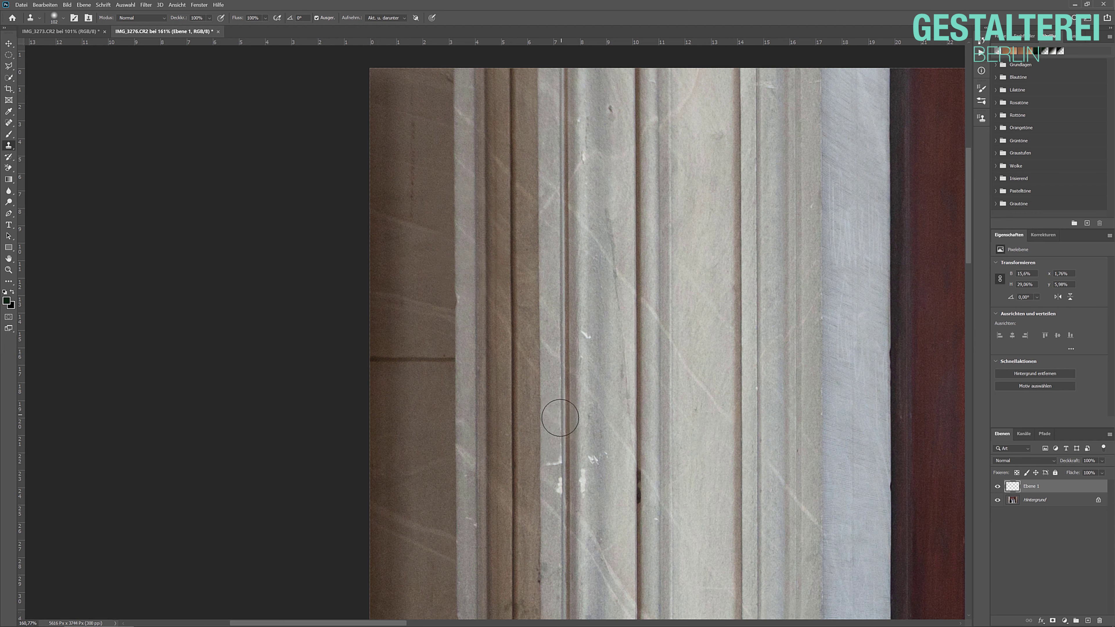
pyautogui.moveTo(554, 471)
pyautogui.mouseDown()
pyautogui.moveTo(554, 394)
pyautogui.moveTo(558, 459)
pyautogui.moveTo(561, 411)
pyautogui.moveTo(593, 458)
pyautogui.mouseUp()
pyautogui.moveTo(584, 329); pyautogui.dragTo(590, 336)
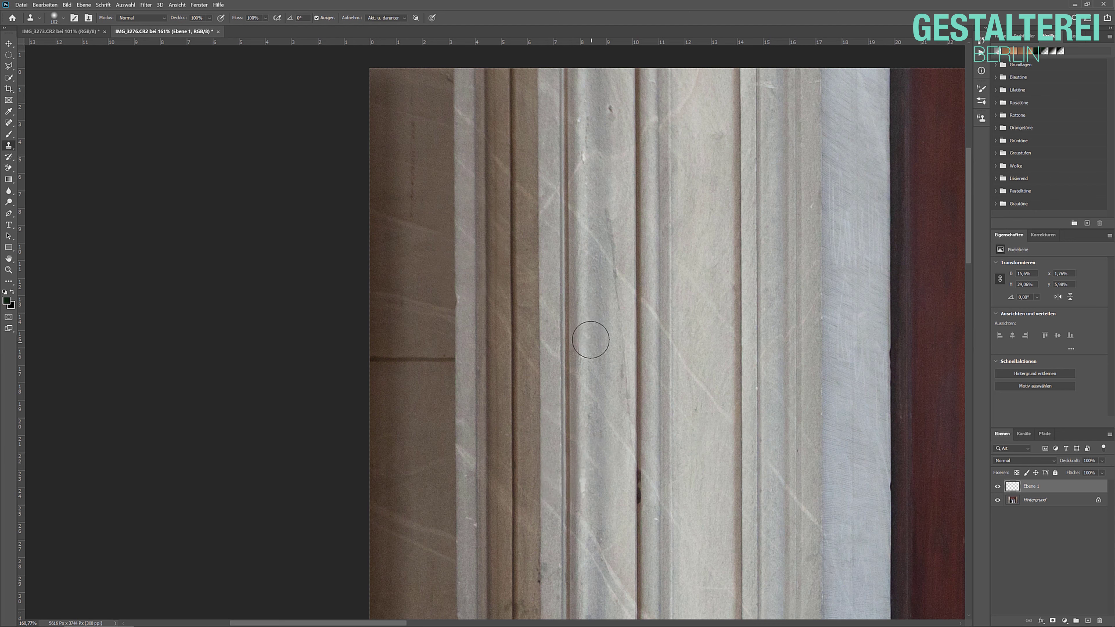
# Step: Clone clean stone over the small light spot on the narrow column of the right-hand pillar
pyautogui.scroll(2, 602, 267)
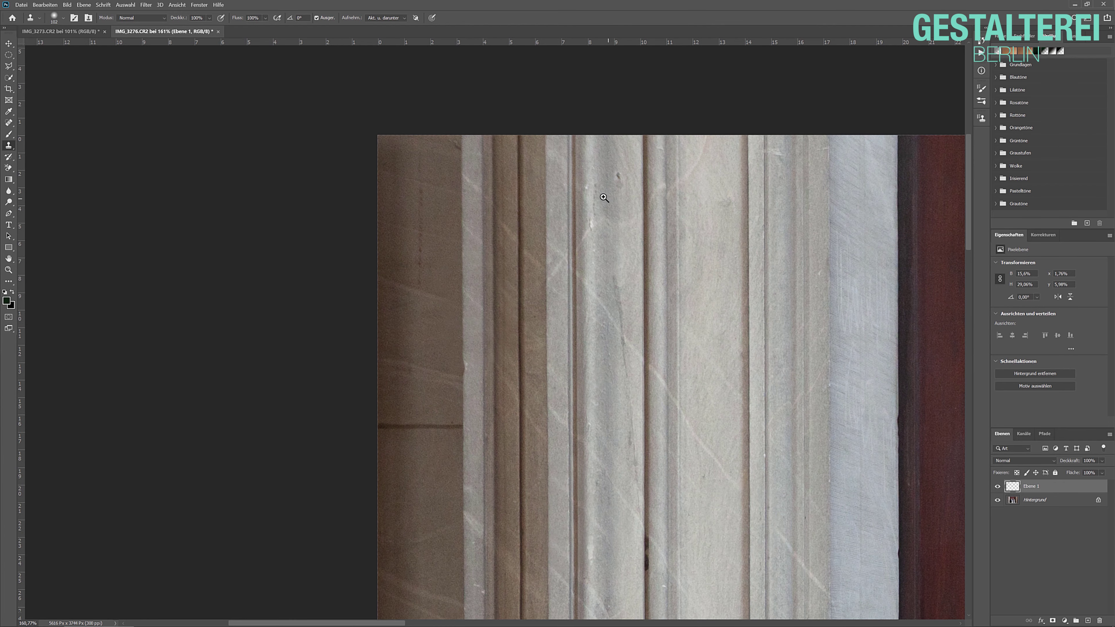
pyautogui.scroll(-1, 601, 194)
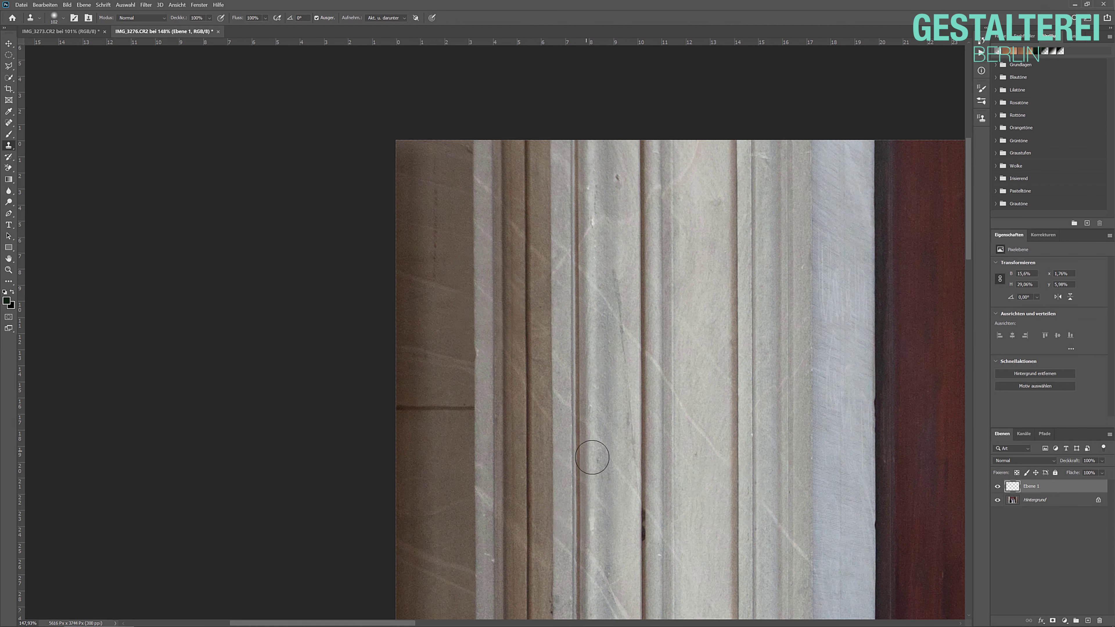
pyautogui.moveTo(704, 386); pyautogui.dragTo(615, 313)
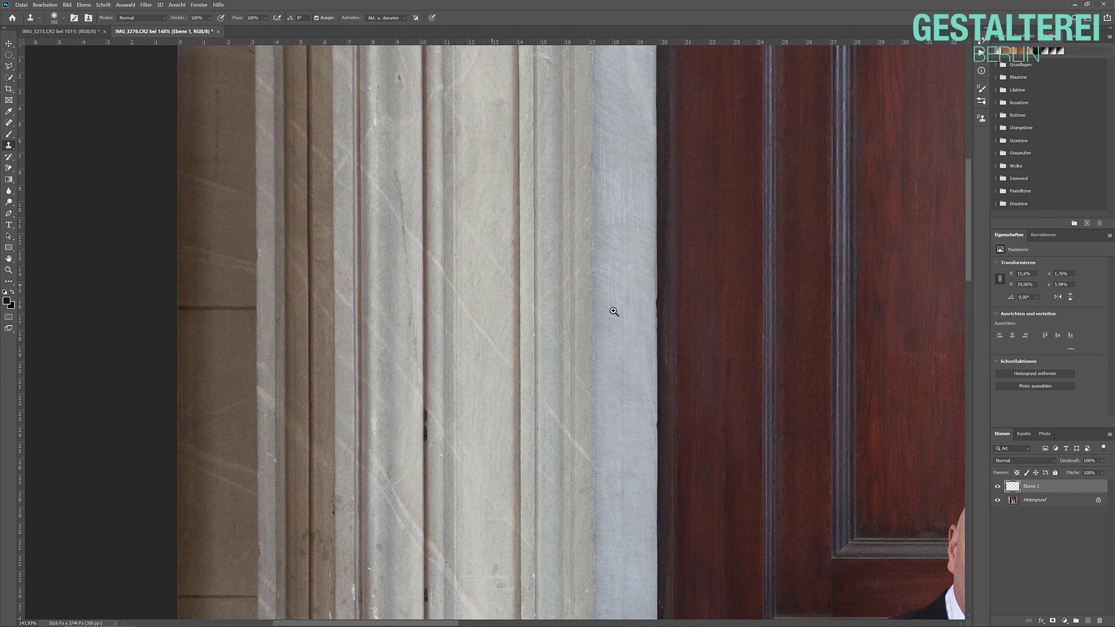
pyautogui.scroll(-5, 615, 313)
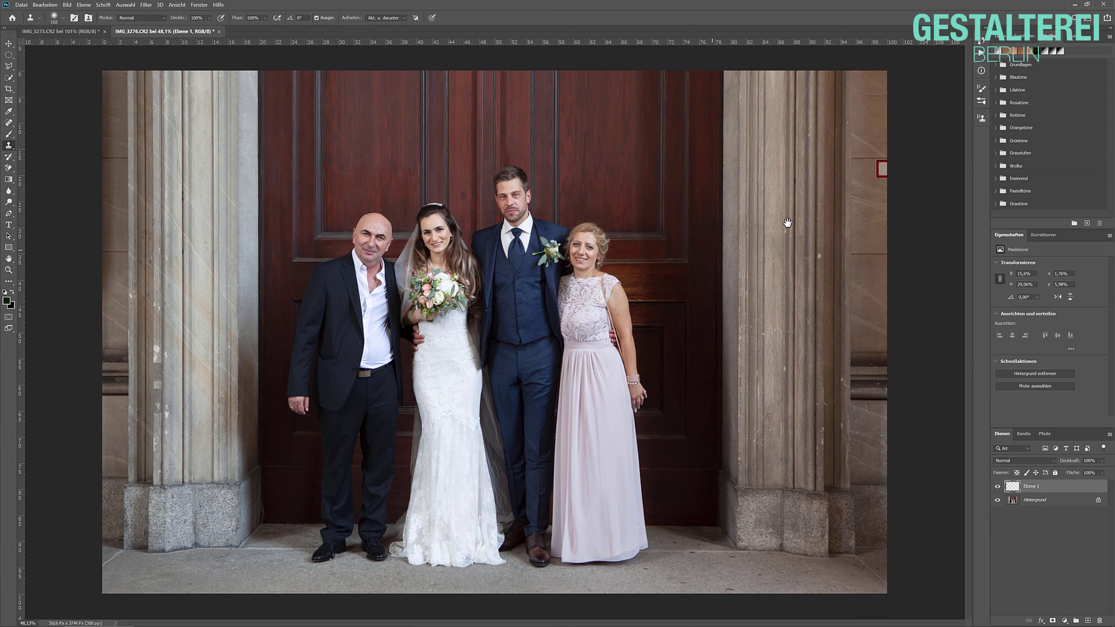
pyautogui.scroll(5, 787, 223)
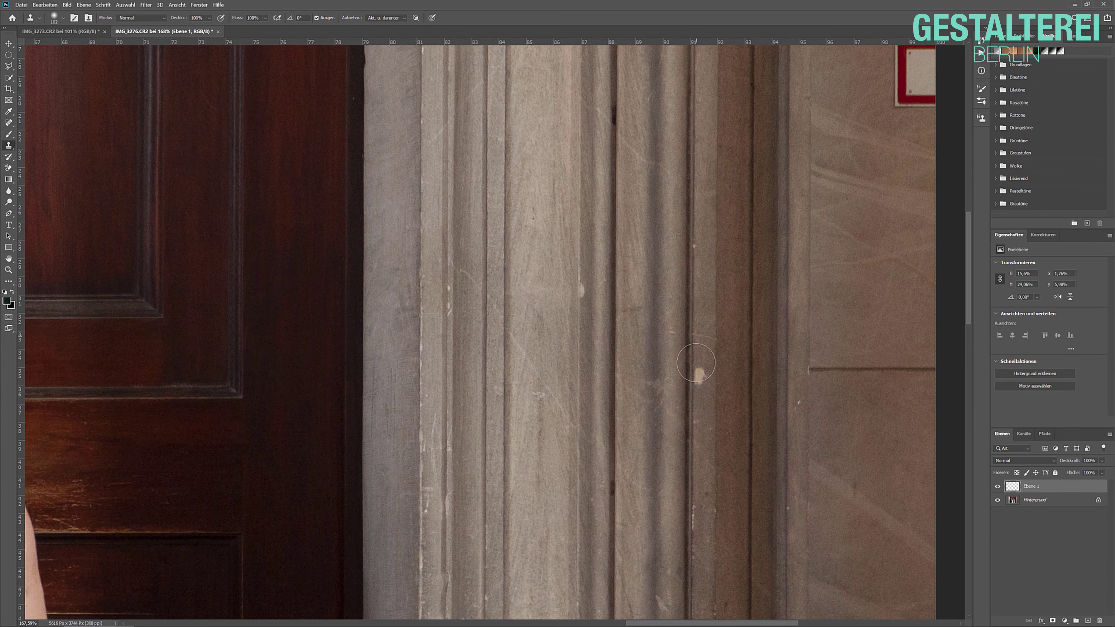
pyautogui.keyDown('alt'); pyautogui.click(694, 409); pyautogui.keyUp('alt')
pyautogui.click(700, 377)
# Step: Clone the wall and its horizontal joint over the red-framed sign at the photo's right edge
pyautogui.moveTo(726, 335); pyautogui.dragTo(506, 517)
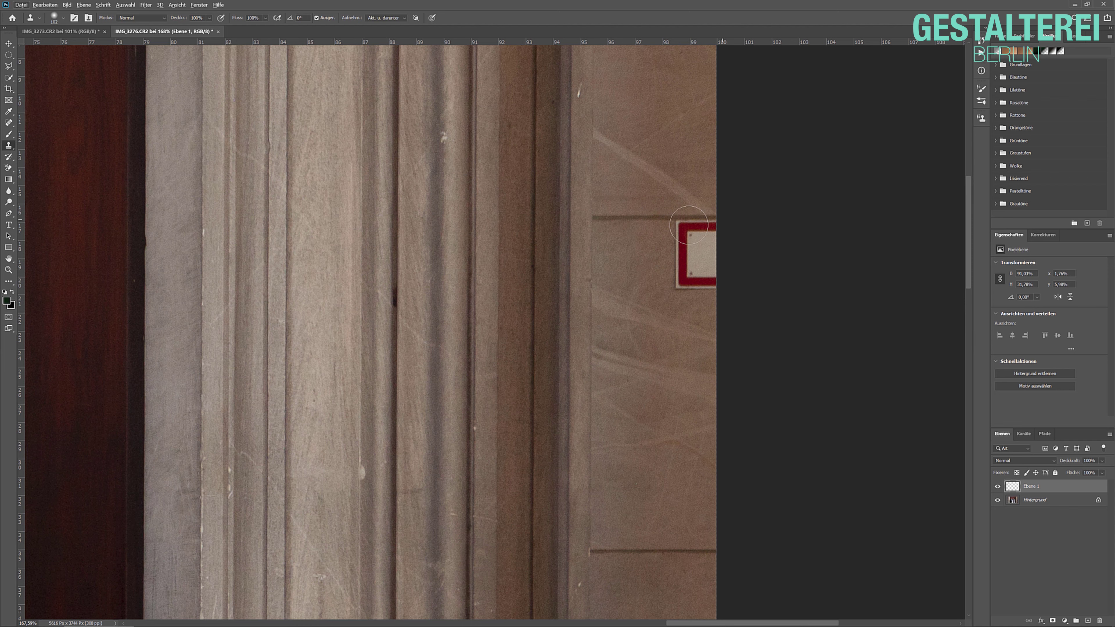
pyautogui.keyDown('alt'); pyautogui.click(643, 217); pyautogui.keyUp('alt')
pyautogui.moveTo(689, 222)
pyautogui.mouseDown()
pyautogui.moveTo(721, 221)
pyautogui.moveTo(690, 243)
pyautogui.moveTo(711, 246)
pyautogui.moveTo(684, 256)
pyautogui.moveTo(681, 270)
pyautogui.moveTo(711, 275)
pyautogui.moveTo(678, 282)
pyautogui.moveTo(732, 282)
pyautogui.moveTo(673, 256)
pyautogui.mouseUp()
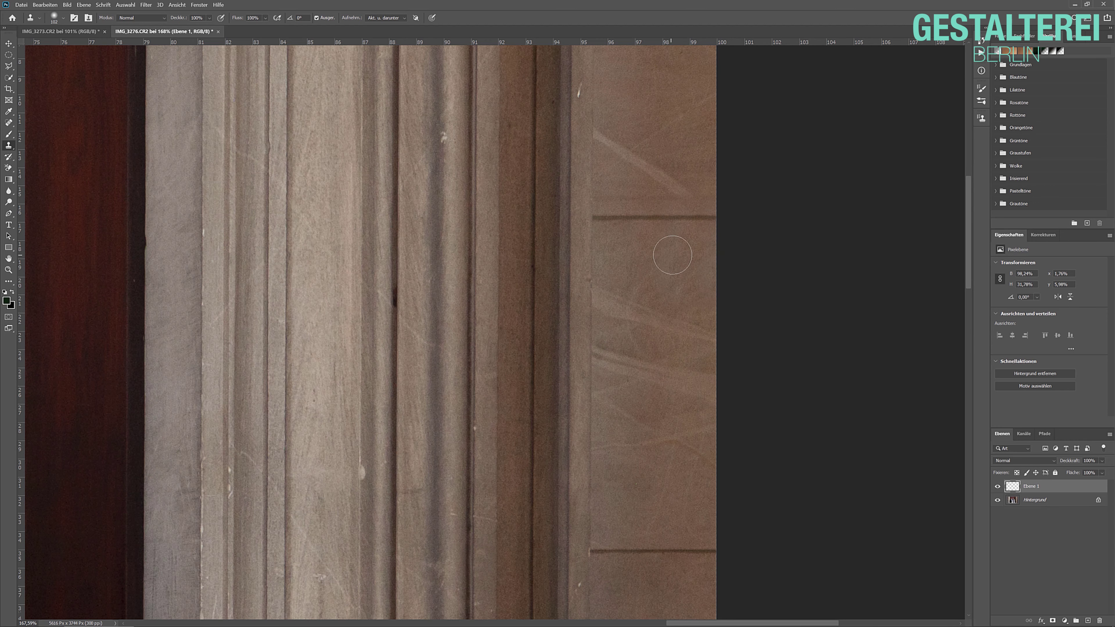
pyautogui.scroll(-5, 673, 257)
pyautogui.scroll(6, 720, 263)
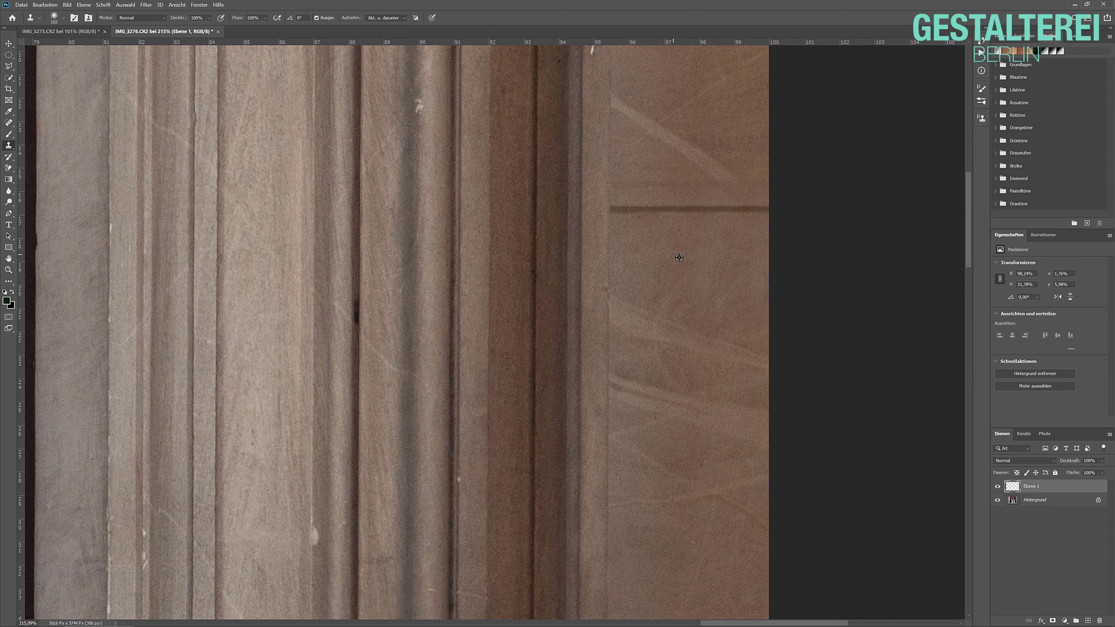
pyautogui.scroll(-5, 752, 289)
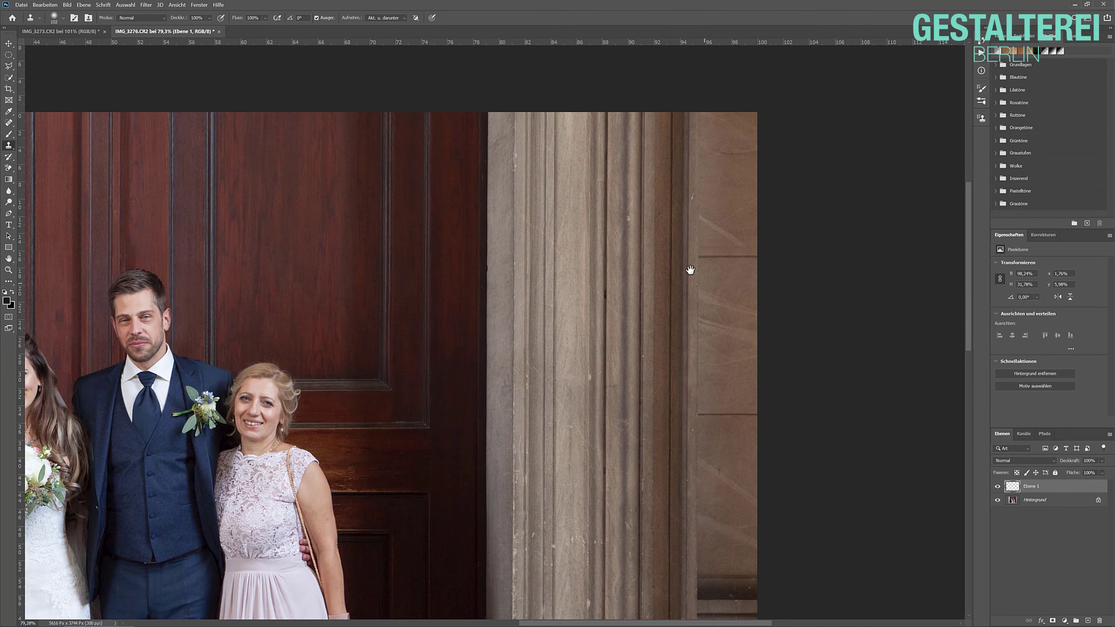
pyautogui.scroll(-3, 554, 332)
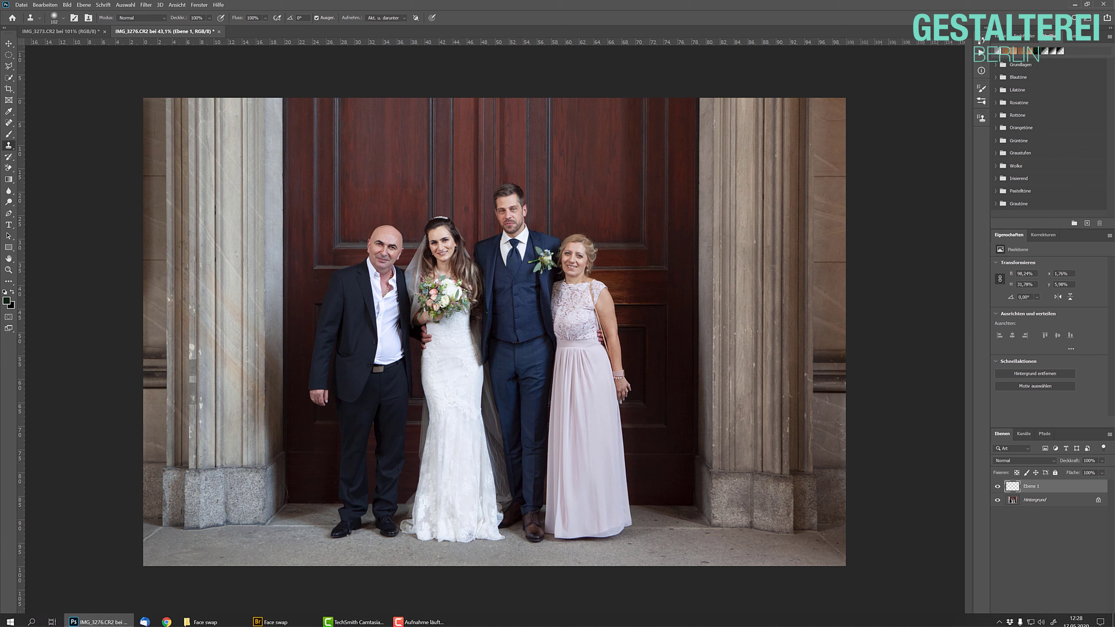
# Step: Switch to Adobe Bridge, clear the one-star rating filter in the Face swap folder, and select DSC09230.ARW
pyautogui.click(429, 621)
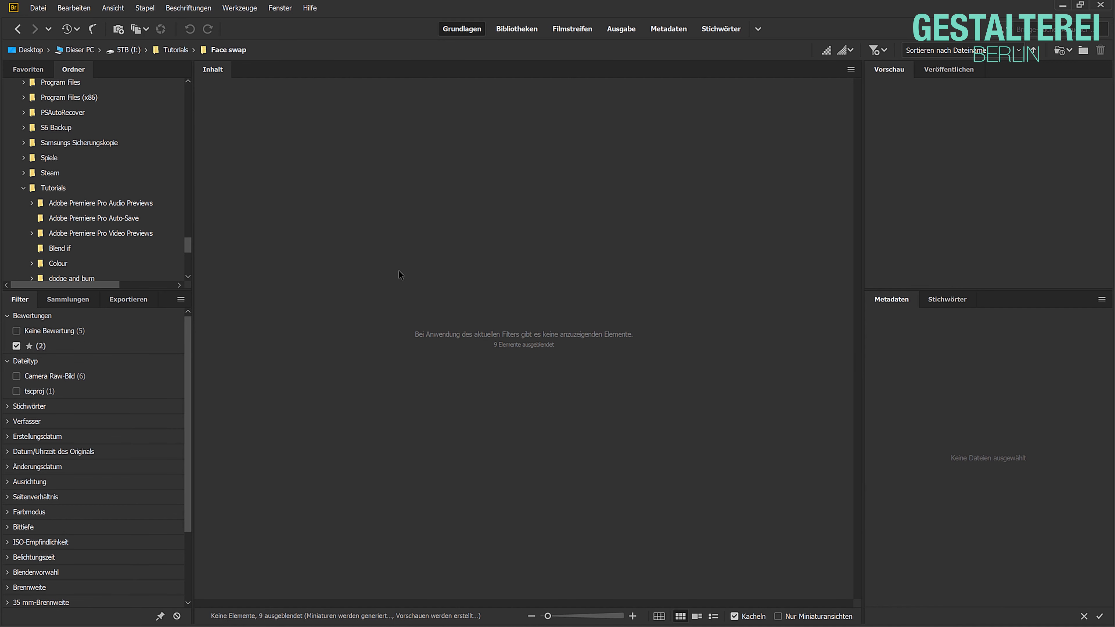
pyautogui.click(16, 346)
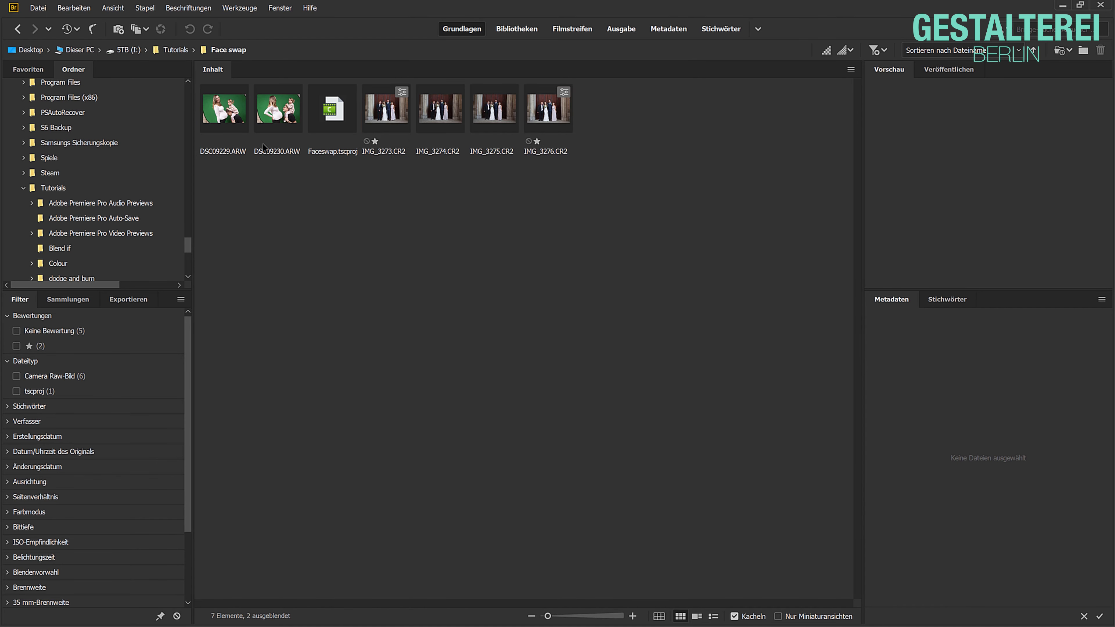
pyautogui.click(276, 112)
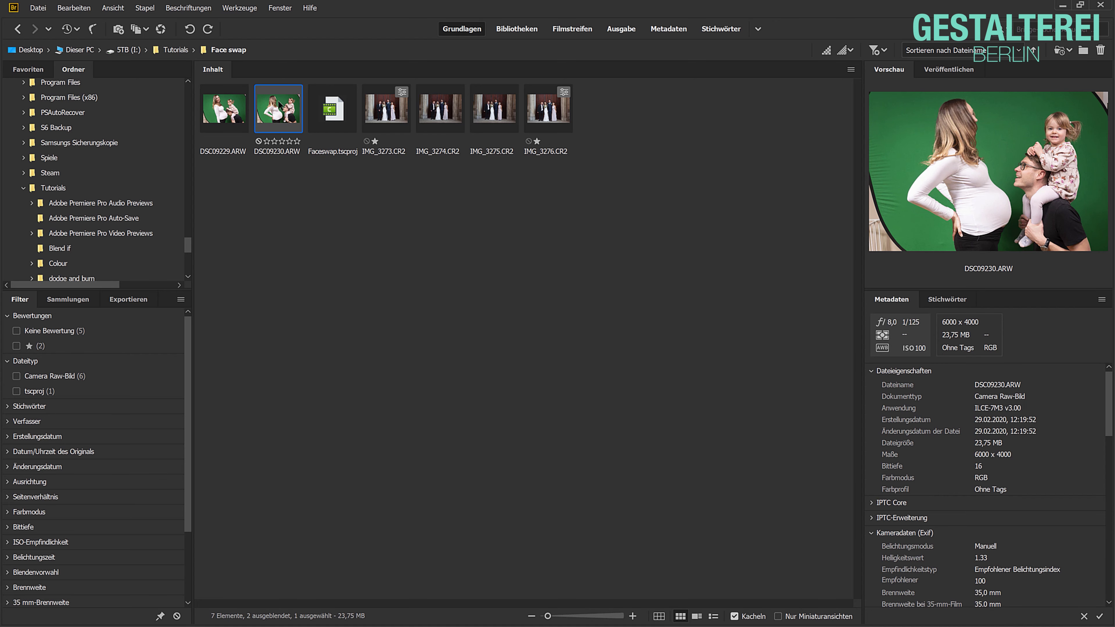
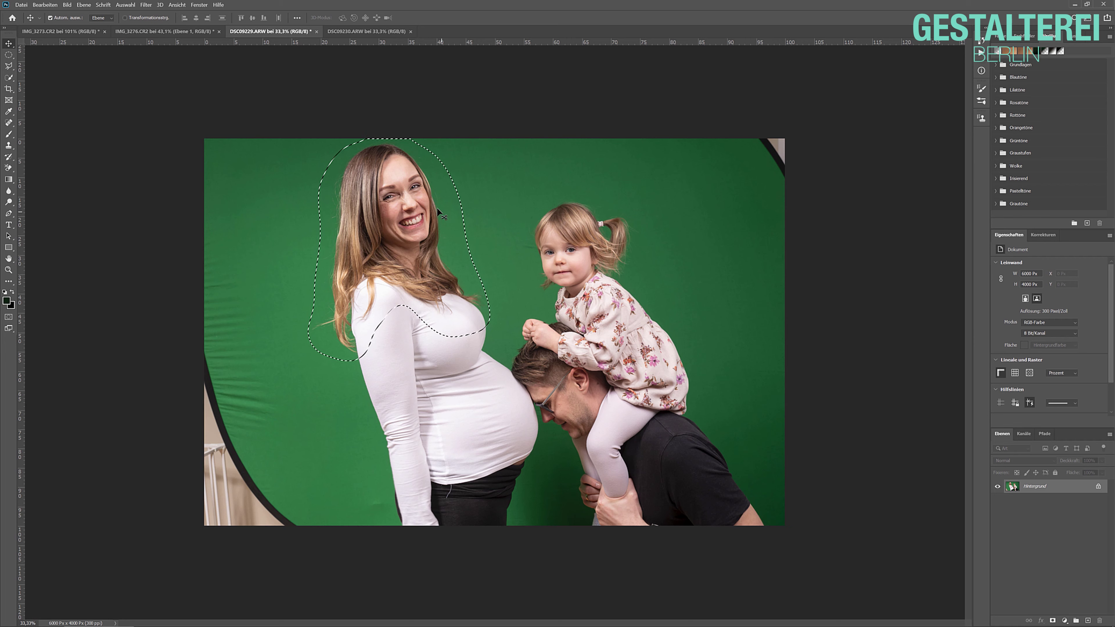
# Step: Move the selected smiling head from DSC09229 into DSC09230, align it over the woman's head at reduced opacity, and restore 100% opacity
pyautogui.moveTo(408, 234); pyautogui.dragTo(458, 283)
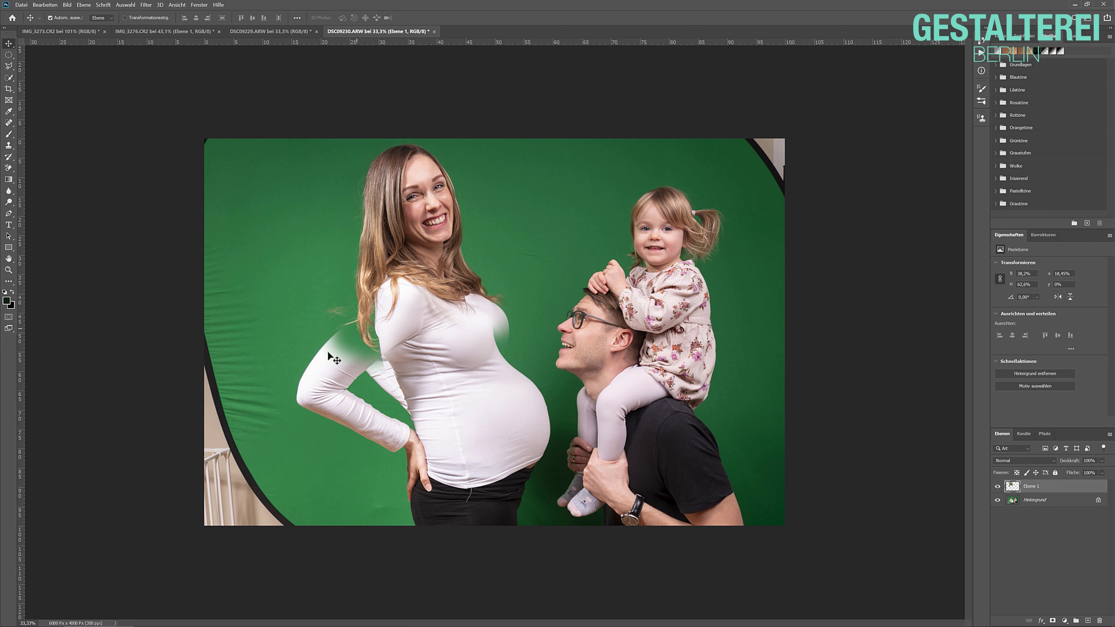
pyautogui.moveTo(477, 330); pyautogui.dragTo(458, 313)
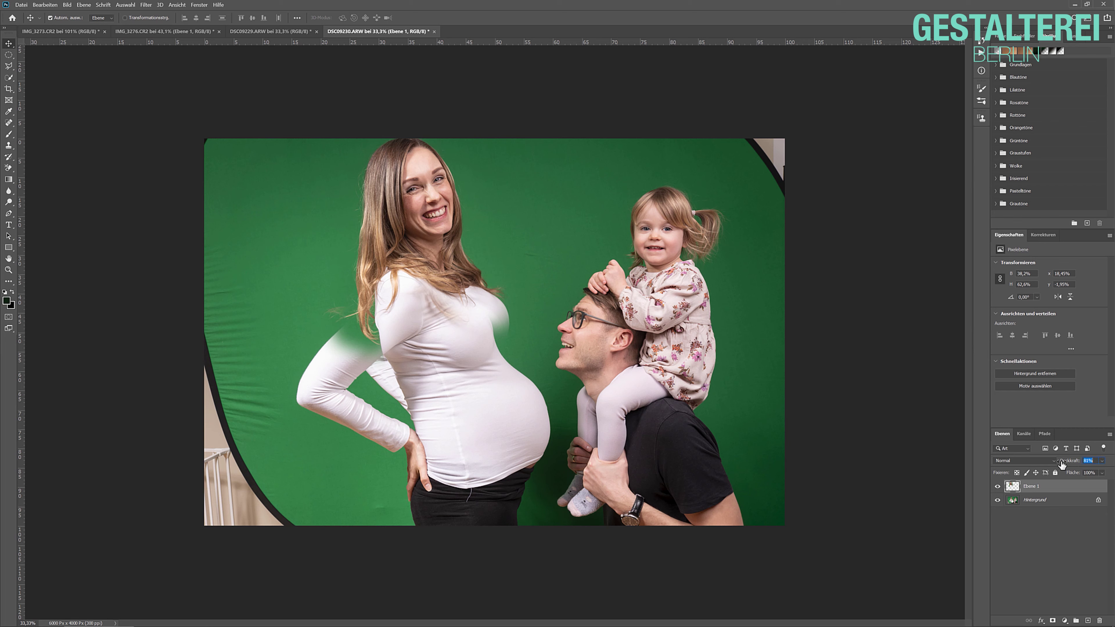
pyautogui.moveTo(1071, 465); pyautogui.dragTo(1061, 464)
pyautogui.moveTo(422, 244); pyautogui.dragTo(438, 217)
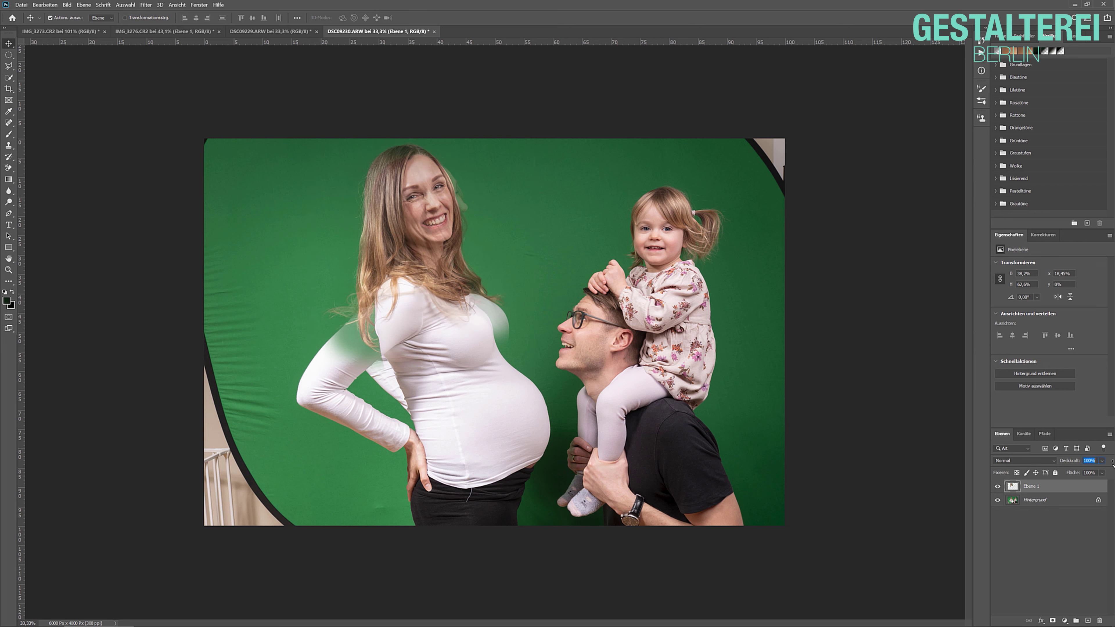
pyautogui.press('0')
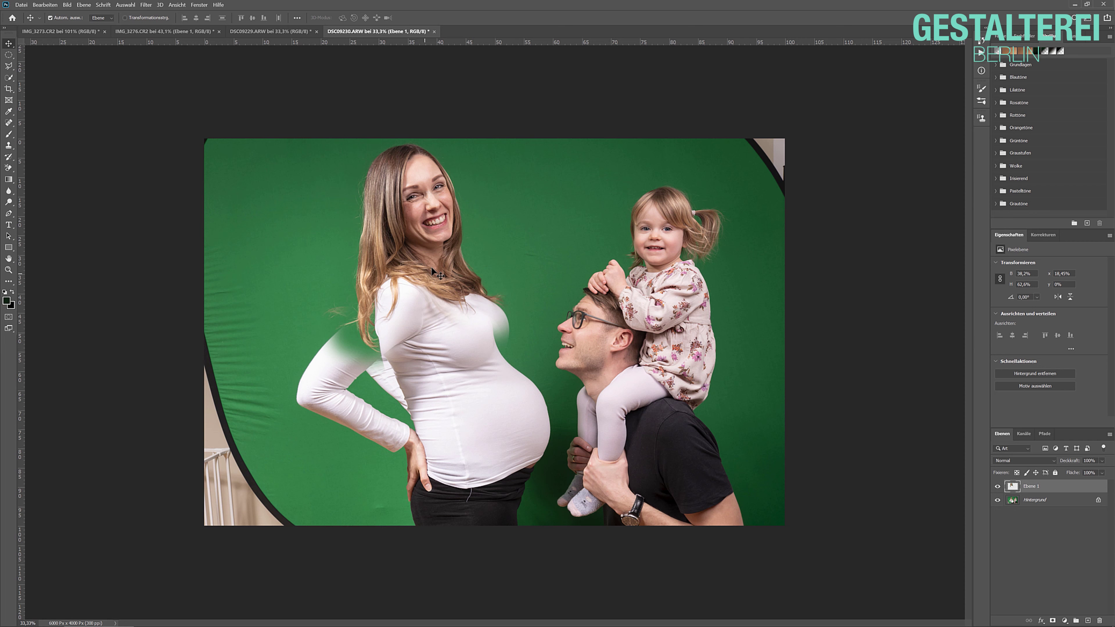
# Step: Rotate the pasted head layer about 6° clockwise and shift it to line up with the woman's neck and shoulders
pyautogui.hotkey('ctrl', 't')
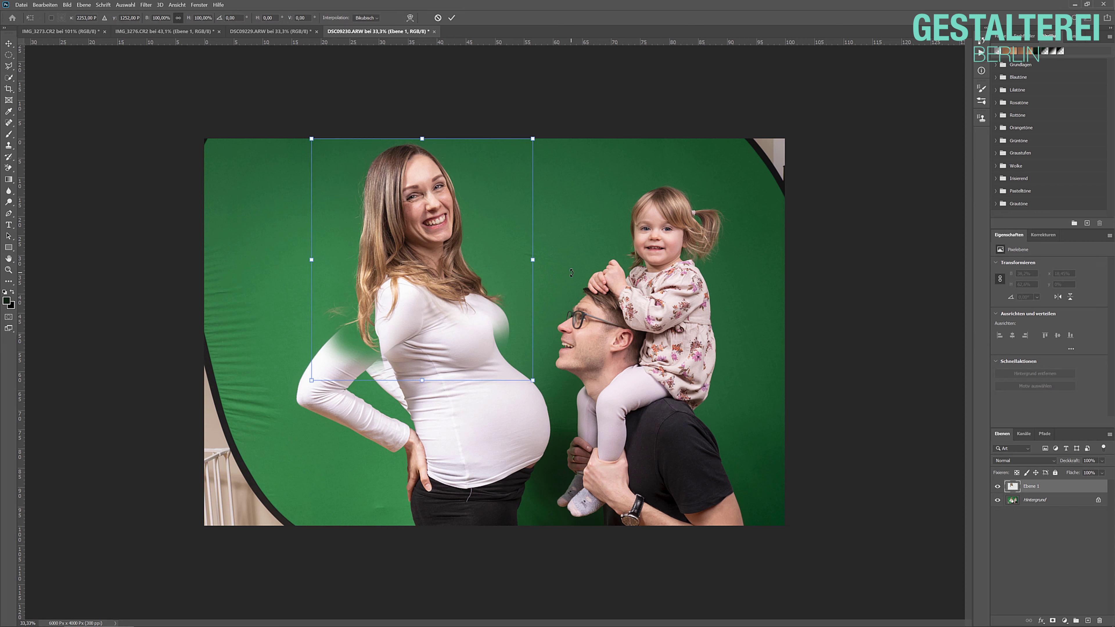
pyautogui.moveTo(568, 270); pyautogui.dragTo(565, 285)
pyautogui.moveTo(468, 303); pyautogui.dragTo(460, 281)
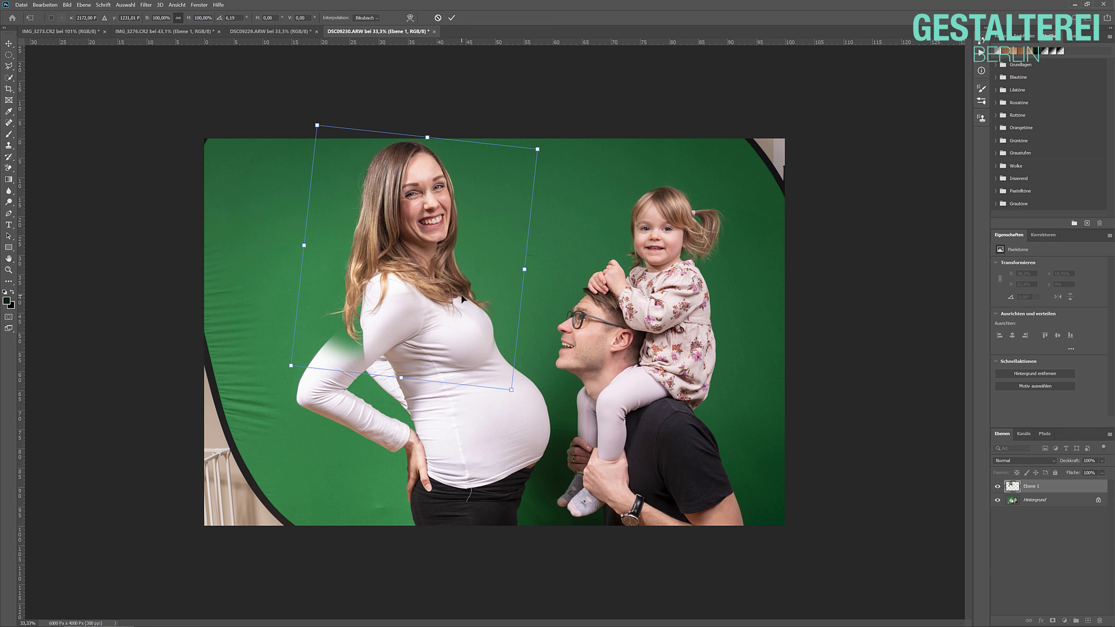
pyautogui.press('Return')
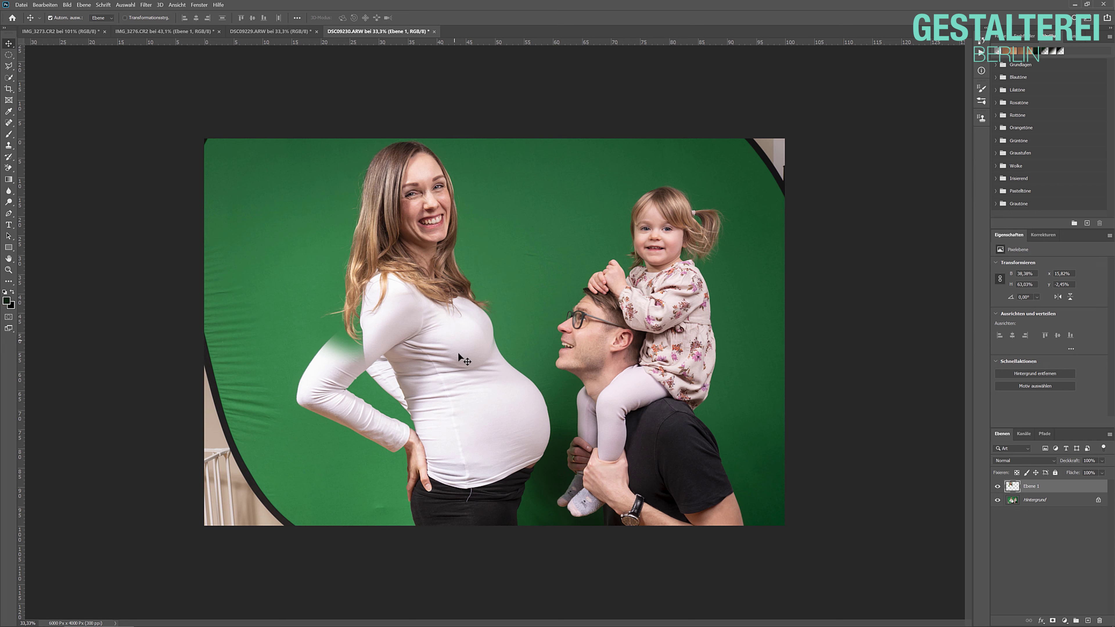
# Step: Add a layer mask to the head layer and paint black over the green fringe at the woman's shoulder and upper arm
pyautogui.click(1052, 620)
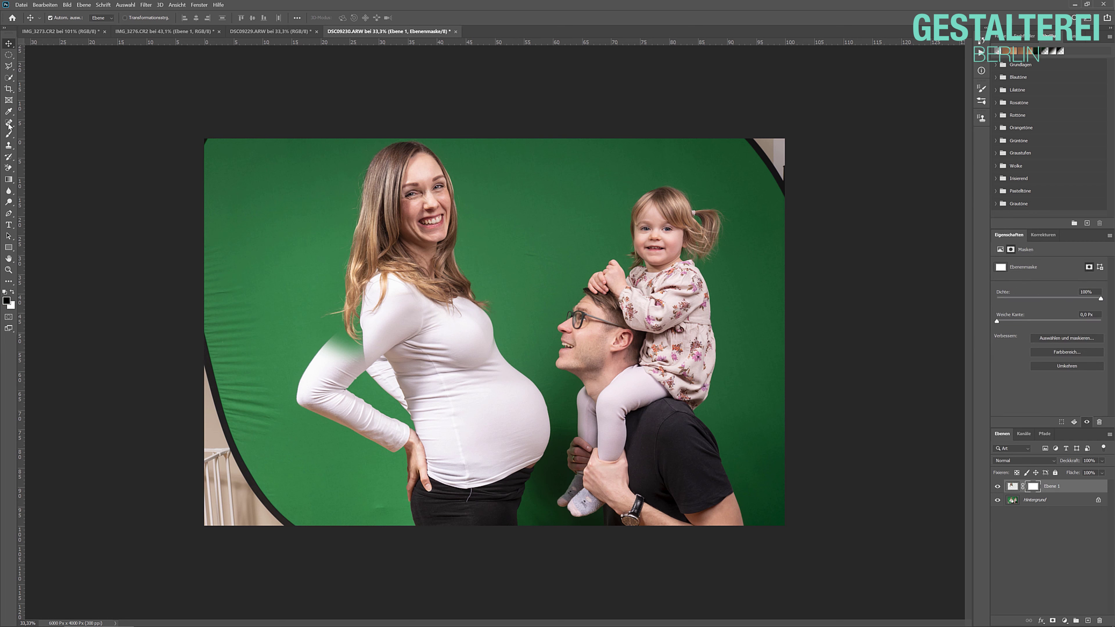
pyautogui.click(9, 134)
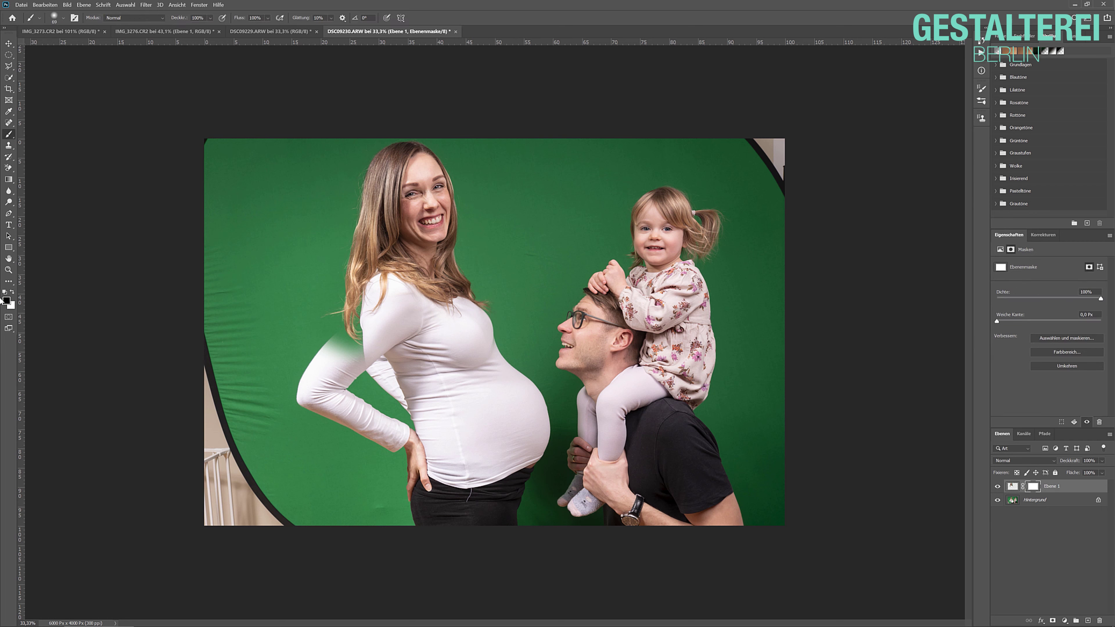
pyautogui.keyDown('alt'); pyautogui.rightClick(400, 294); pyautogui.keyUp('alt')
pyautogui.moveTo(343, 370)
pyautogui.mouseDown()
pyautogui.moveTo(378, 325)
pyautogui.moveTo(334, 365)
pyautogui.moveTo(365, 329)
pyautogui.moveTo(325, 359)
pyautogui.moveTo(367, 313)
pyautogui.mouseUp()
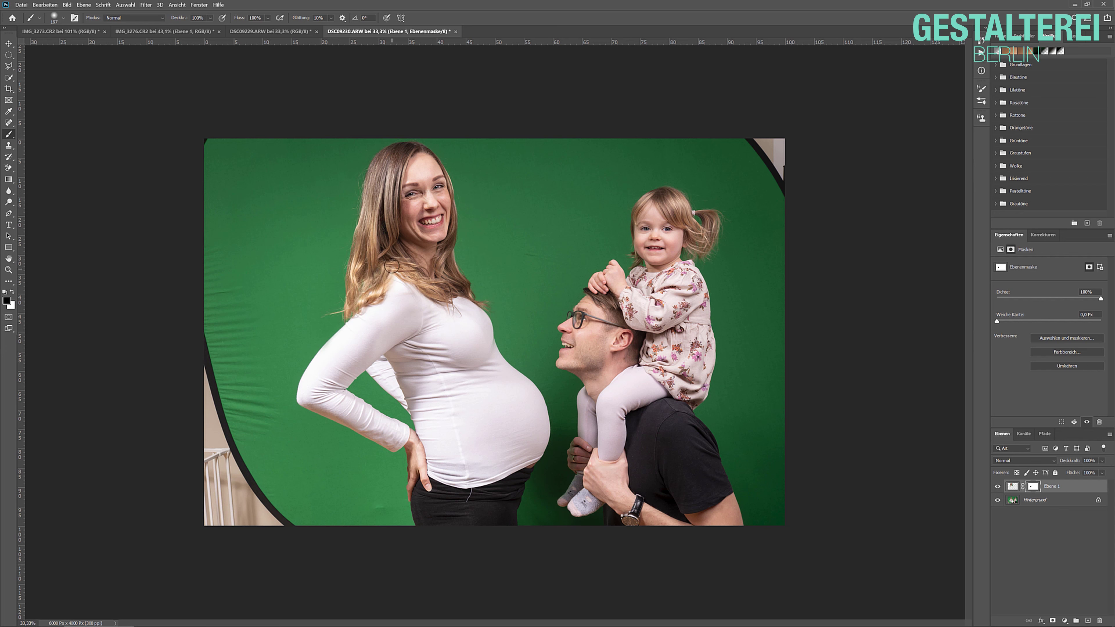
pyautogui.press('x')
# Step: Compare the photo with and without the swapped head layer to check the blend
pyautogui.scroll(-2, 442, 326)
pyautogui.scroll(3, 435, 326)
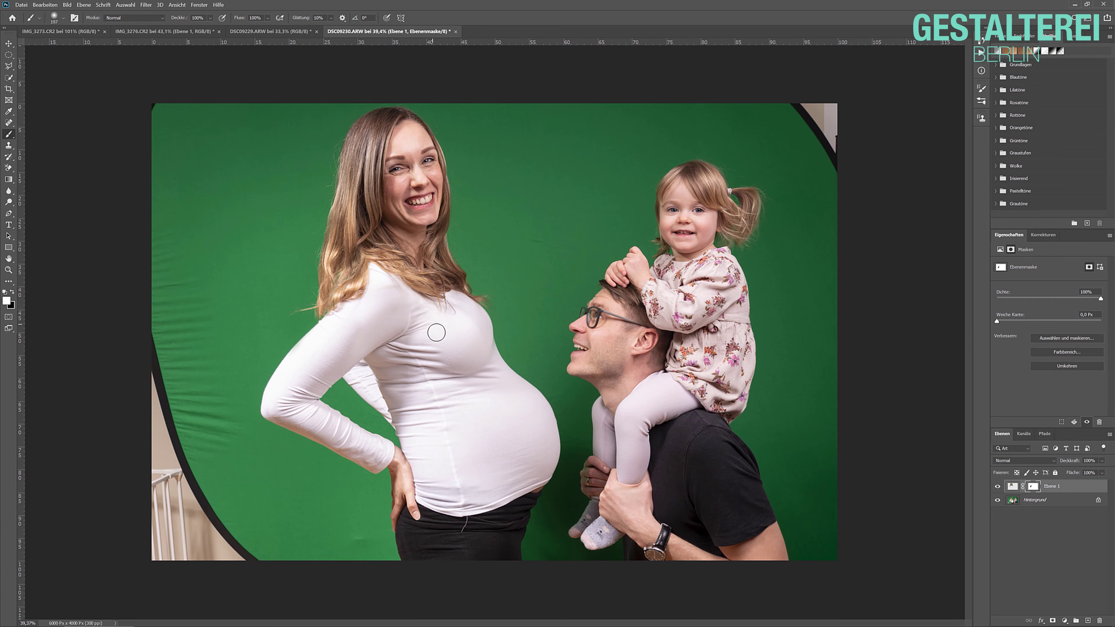
pyautogui.scroll(-1, 532, 333)
pyautogui.click(998, 486)
pyautogui.click(997, 486)
pyautogui.click(997, 487)
pyautogui.click(997, 487)
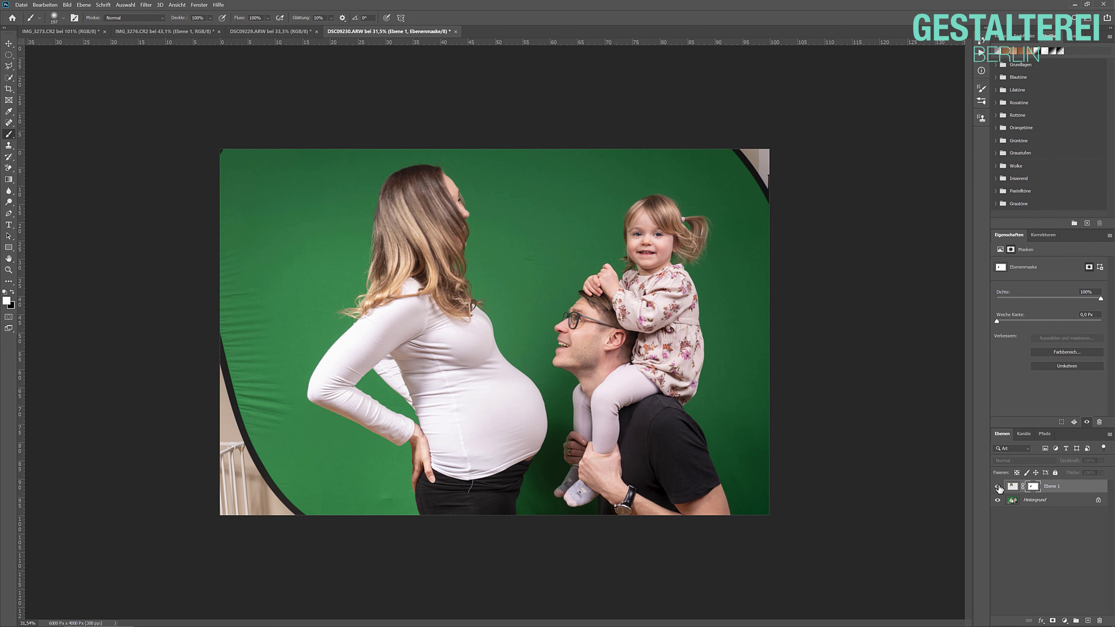
pyautogui.scroll(-2, 767, 453)
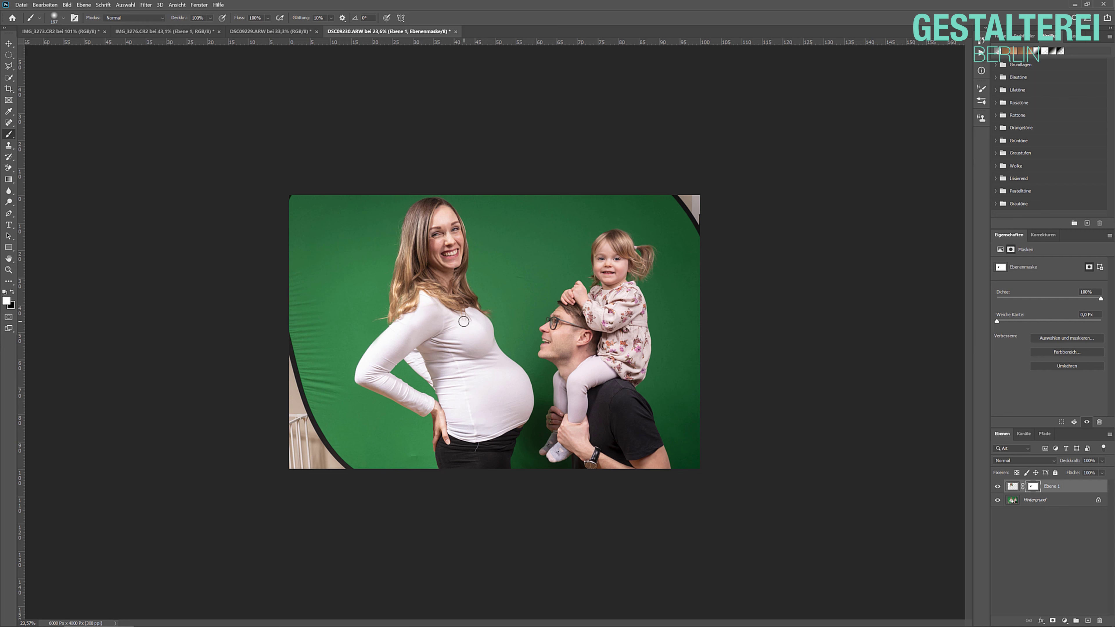
# Step: Warp the head layer slightly outward at the woman's rear shoulder to refine the transition to her arm
pyautogui.press('v')
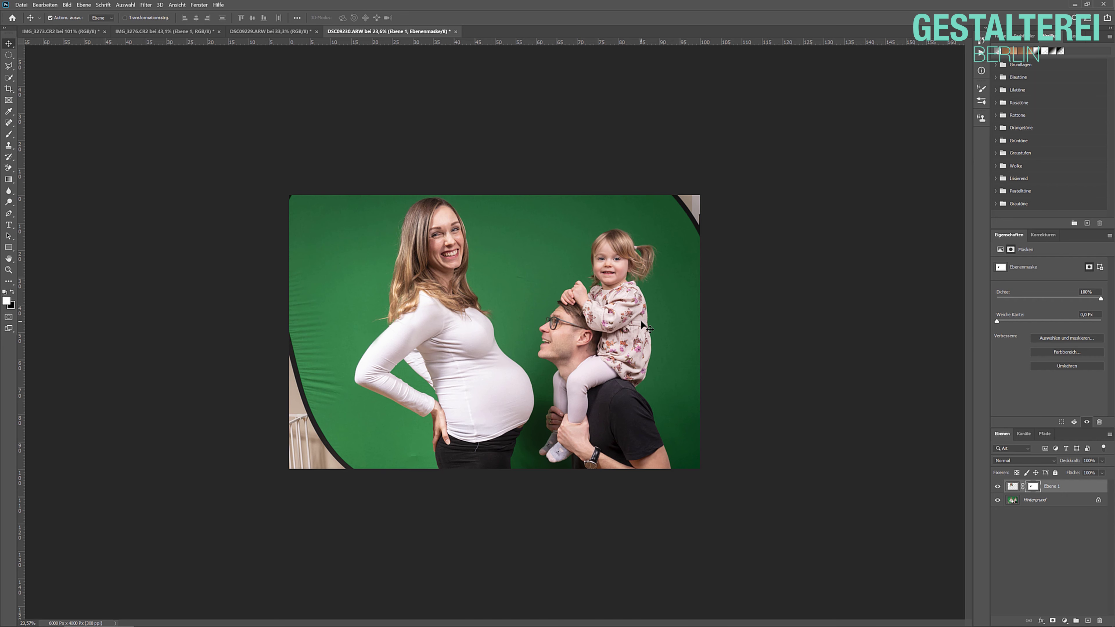
pyautogui.scroll(5, 508, 336)
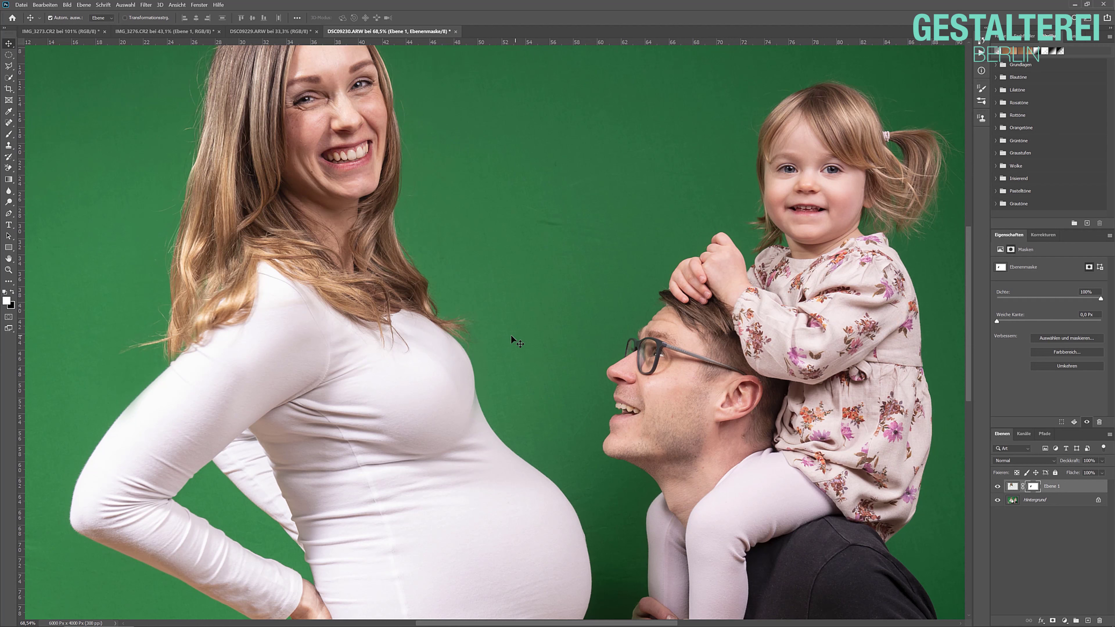
pyautogui.hotkey('ctrl', 't')
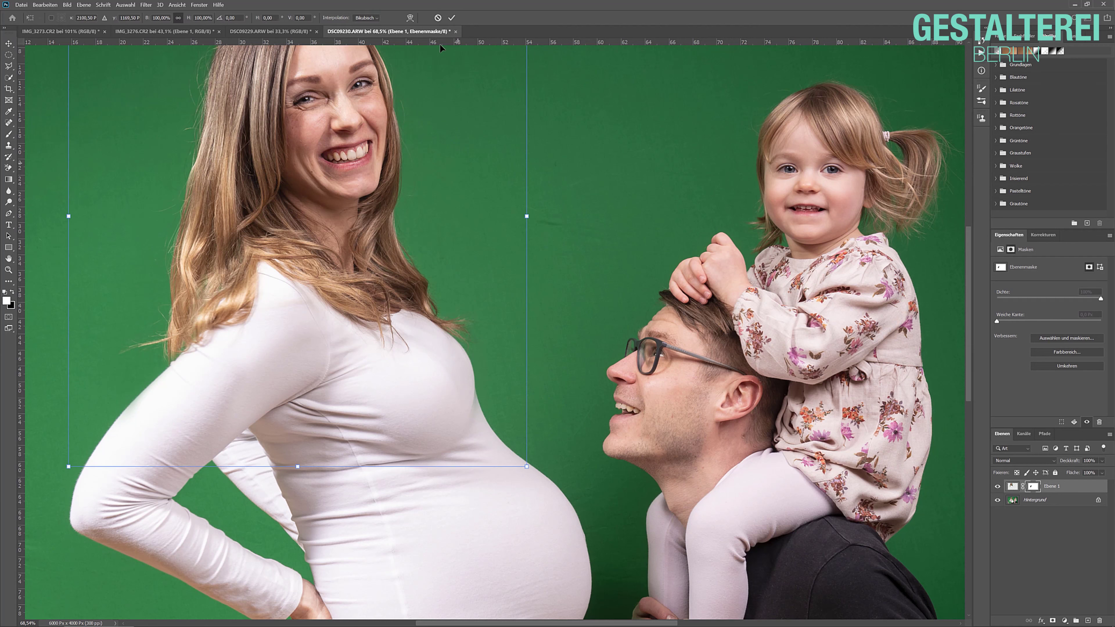
pyautogui.click(410, 18)
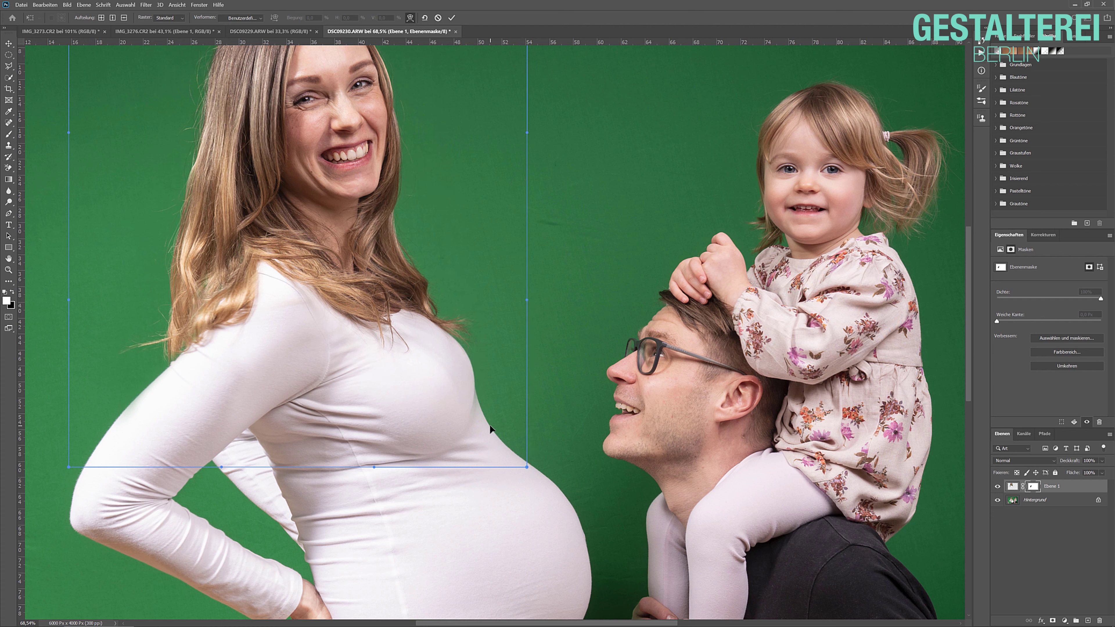
pyautogui.moveTo(151, 409); pyautogui.dragTo(149, 407)
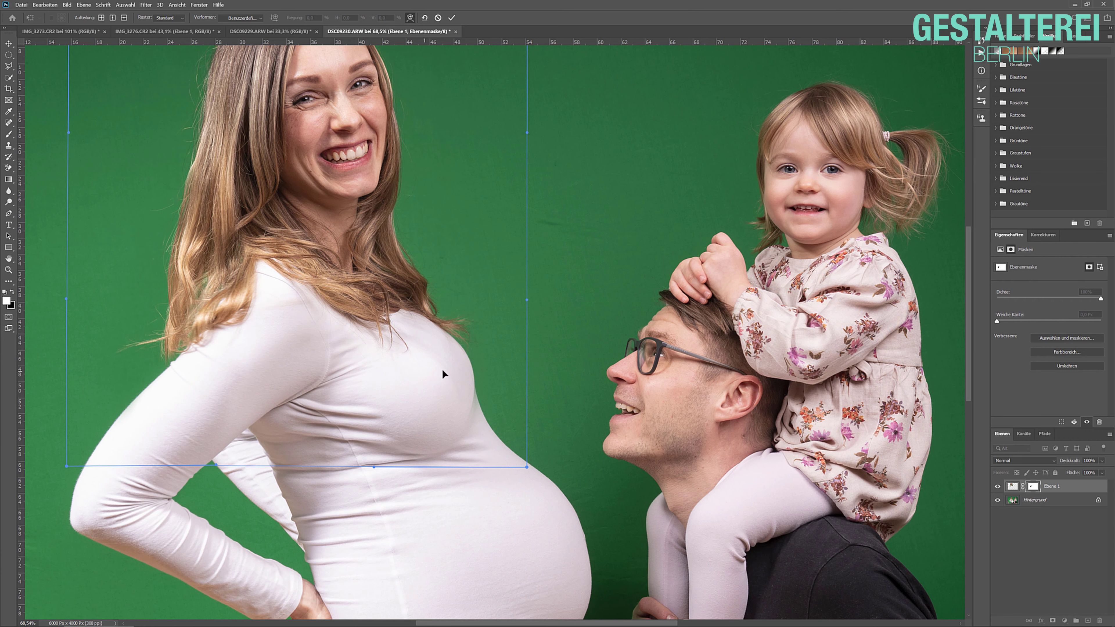
pyautogui.press('Return')
# Step: Merge the masked head layer with the background into a single layer
pyautogui.scroll(-5, 625, 270)
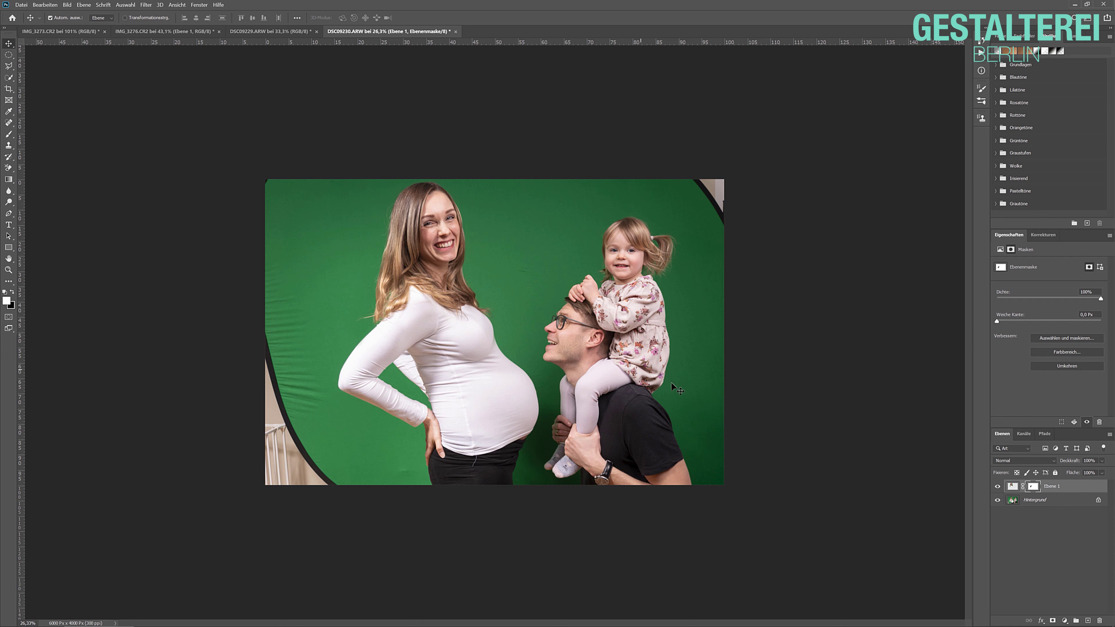
pyautogui.click(1057, 499)
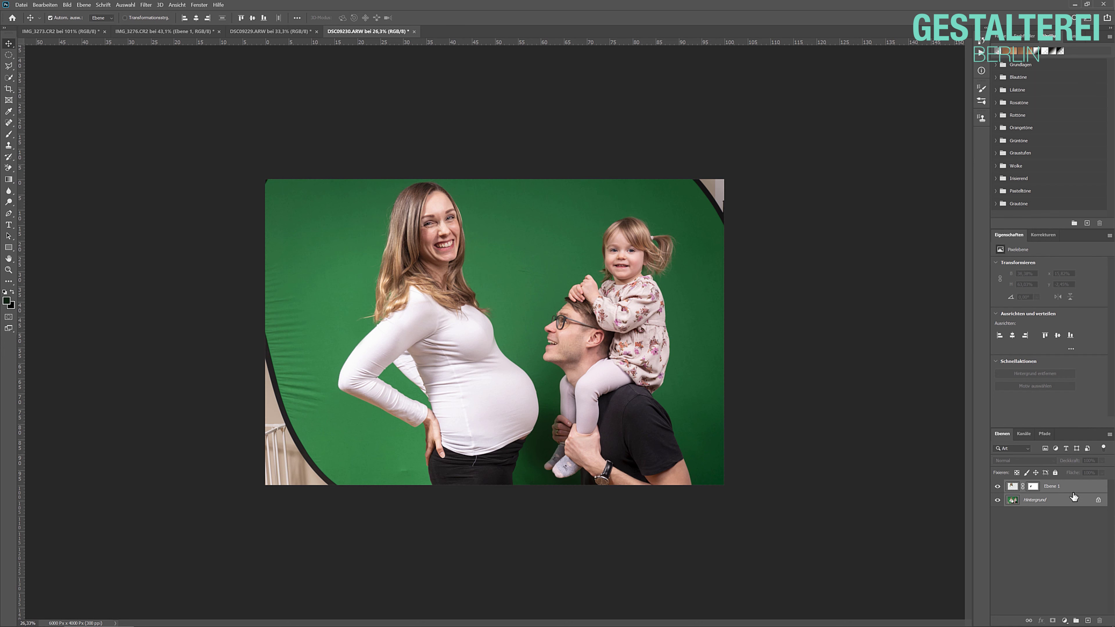
pyautogui.press('Delete')
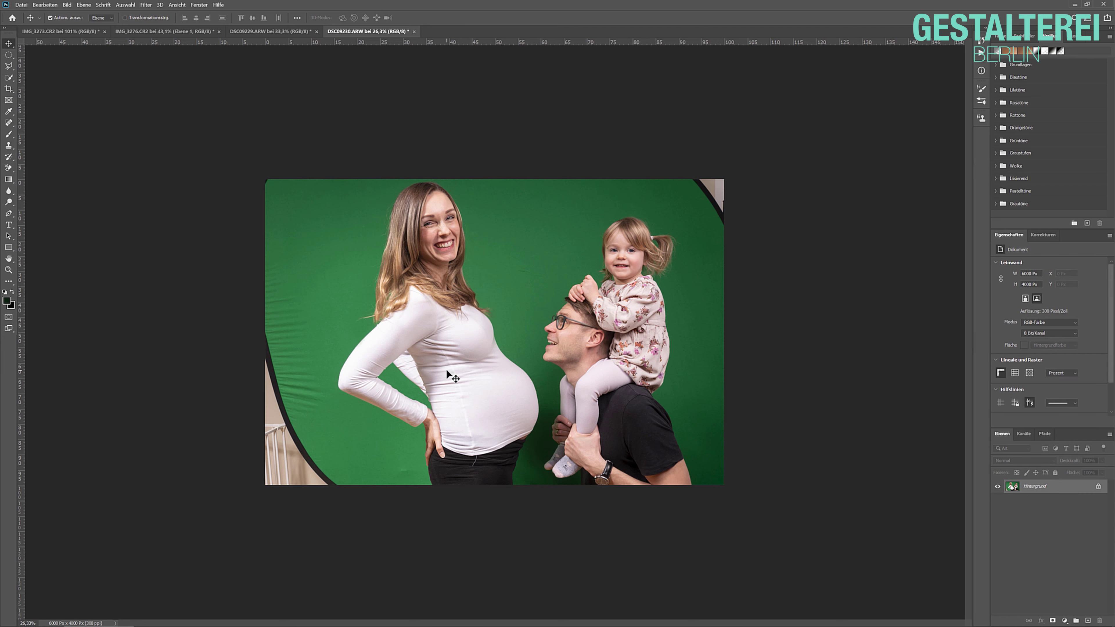
# Step: Duplicate the merged photo layer and set up a Color Range selection sampled from the green backdrop with a tolerance of 30
pyautogui.hotkey('ctrl', 'j')
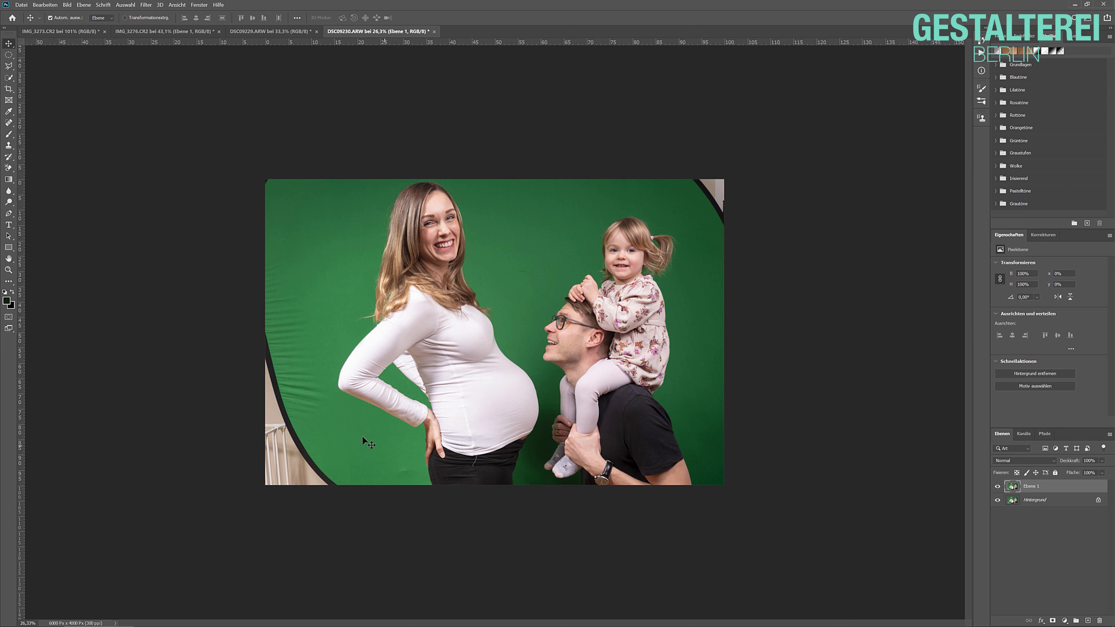
pyautogui.click(131, 4)
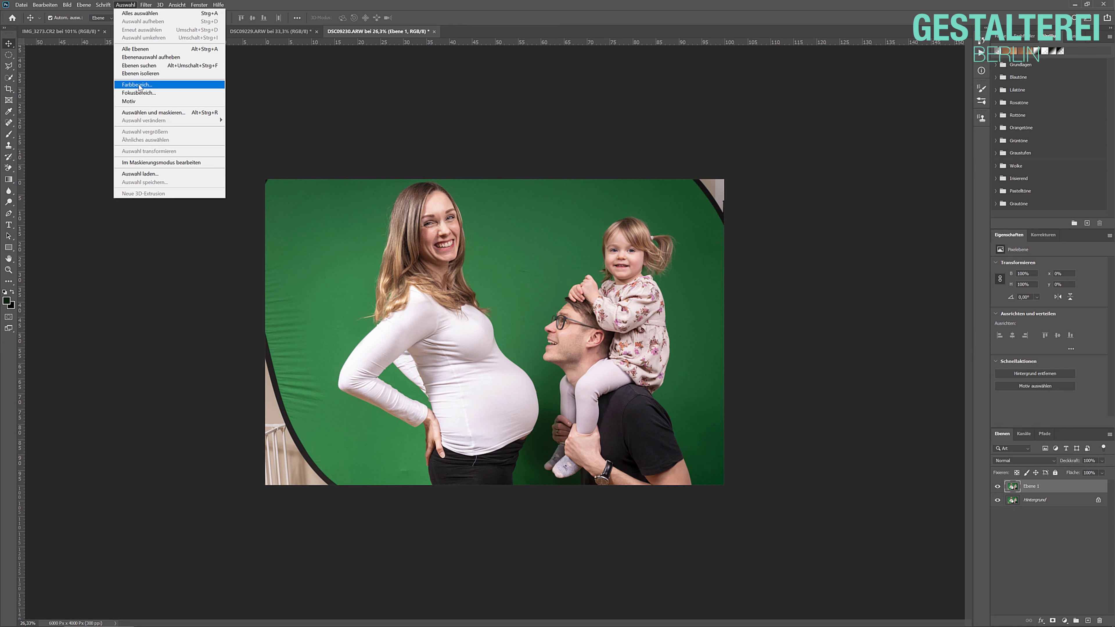
pyautogui.click(149, 85)
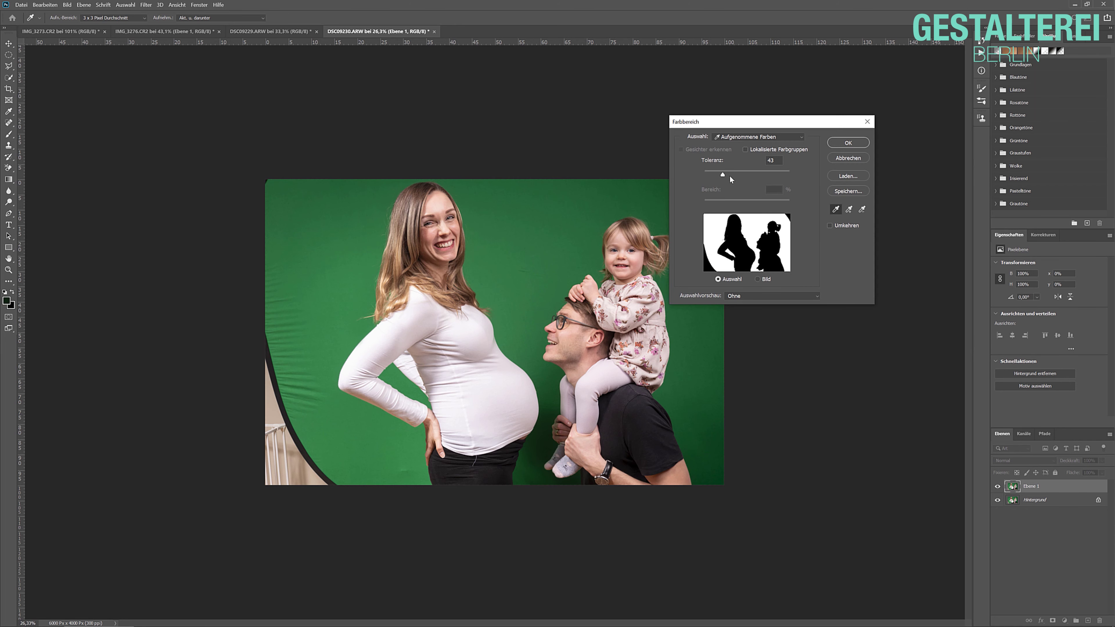
pyautogui.click(555, 199)
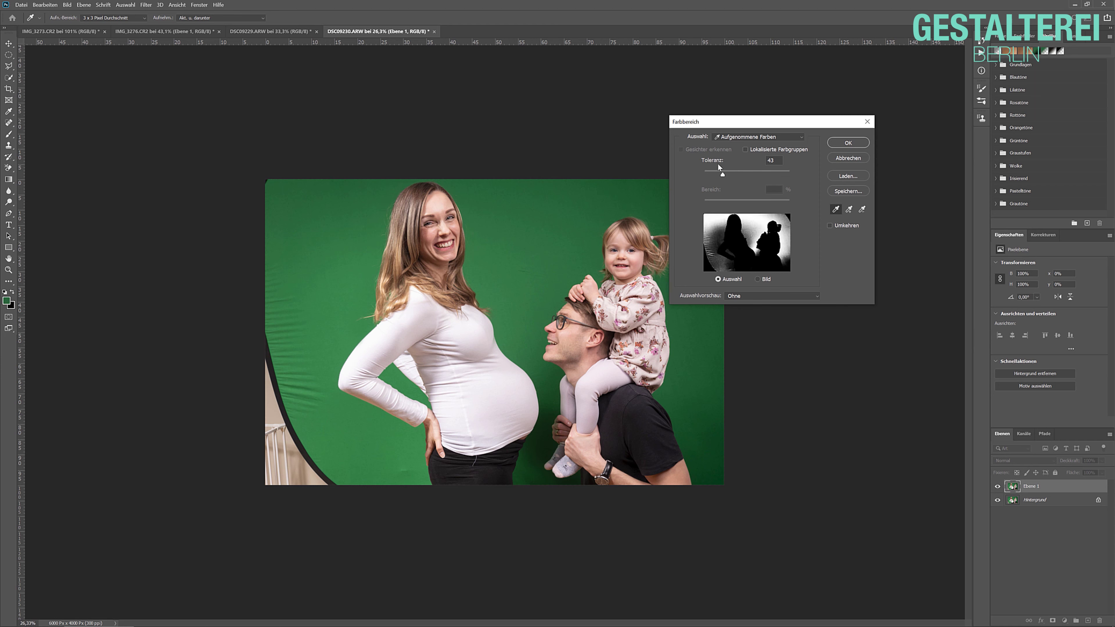
pyautogui.moveTo(722, 175); pyautogui.dragTo(716, 174)
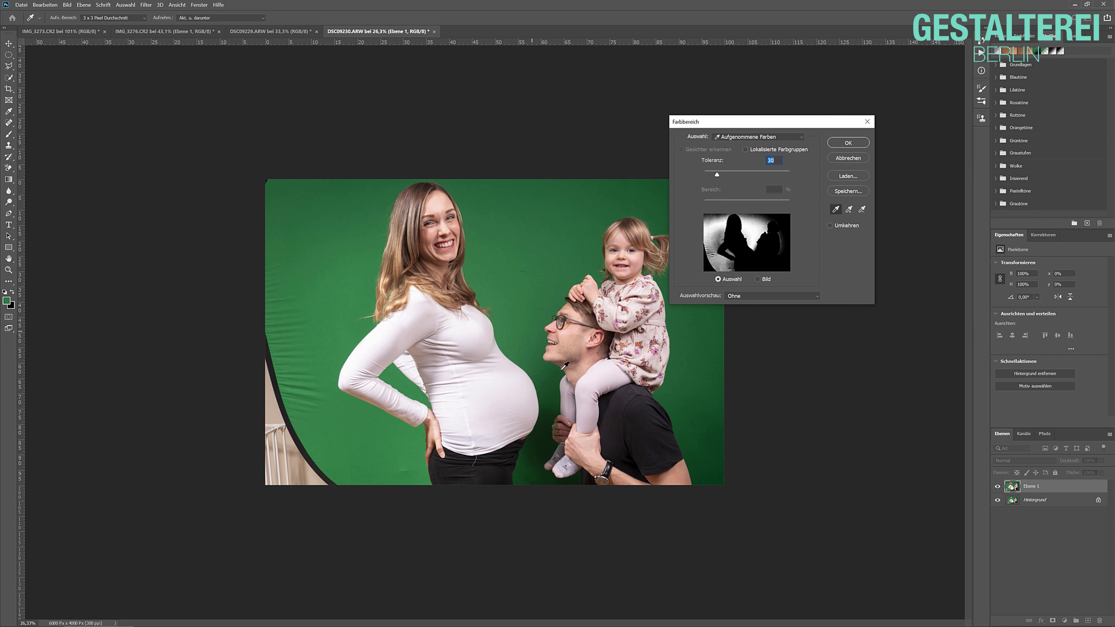
# Step: Resample the Color Range colour at several lighter and darker spots of the green backdrop, ending between the woman and the child
pyautogui.click(702, 419)
pyautogui.click(645, 189)
pyautogui.click(540, 245)
pyautogui.click(323, 249)
pyautogui.click(335, 195)
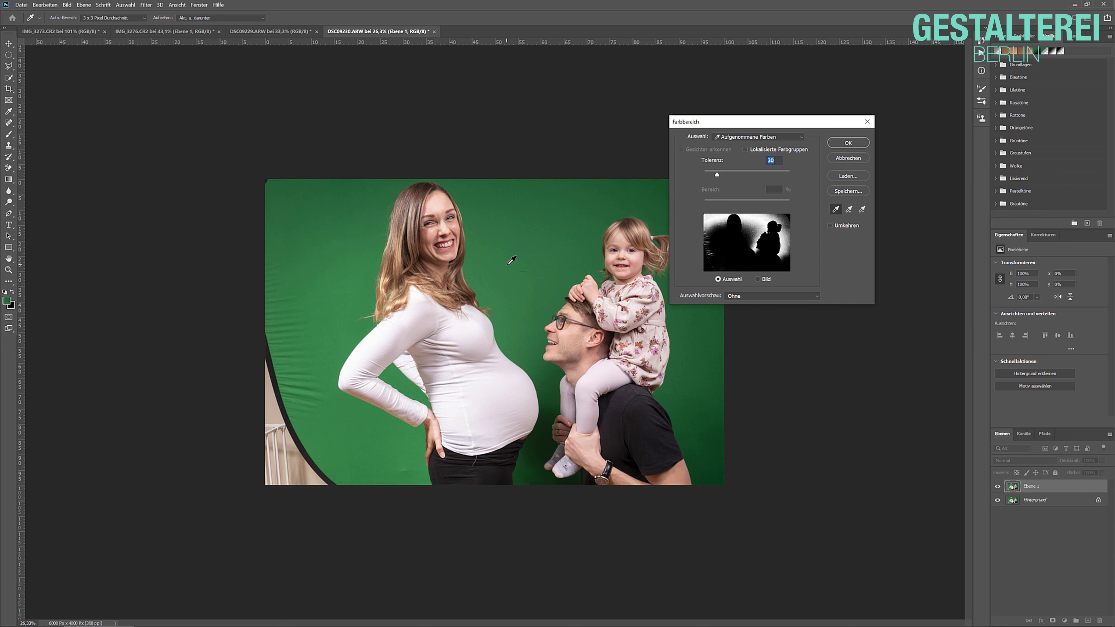
pyautogui.click(518, 261)
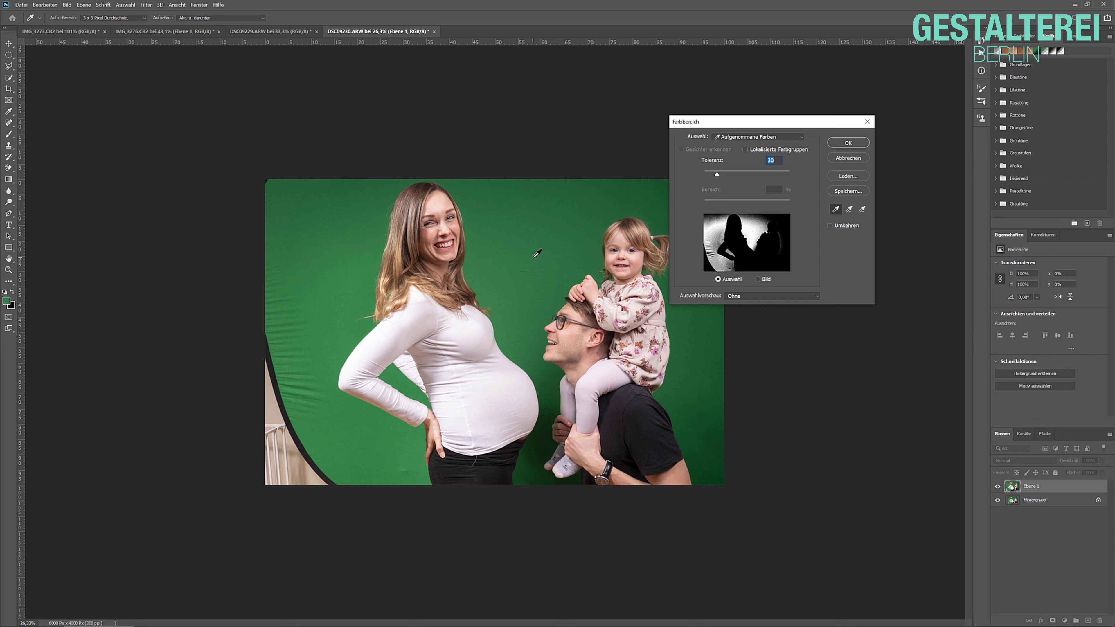